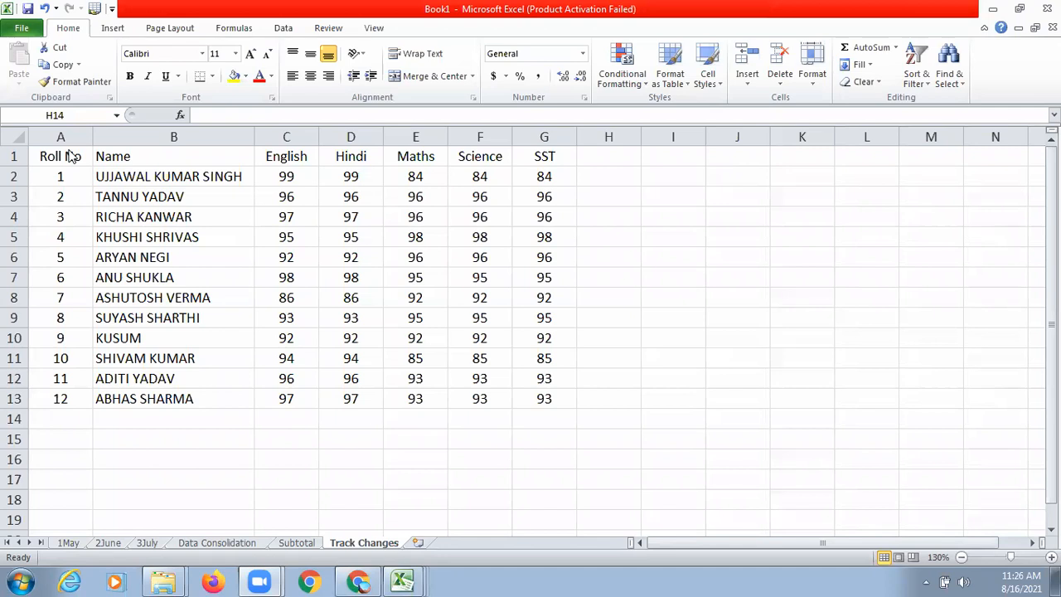
Step: Select the whole Track Changes sheet and enable tracking changes while editing in the Highlight Changes settings
left_click(72, 155)
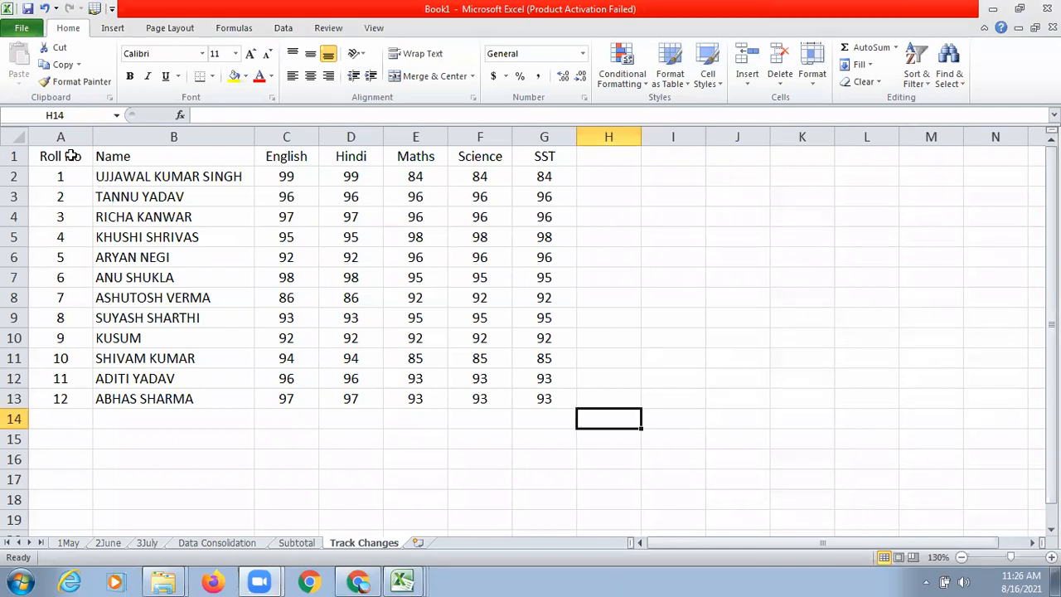
left_click(6, 136)
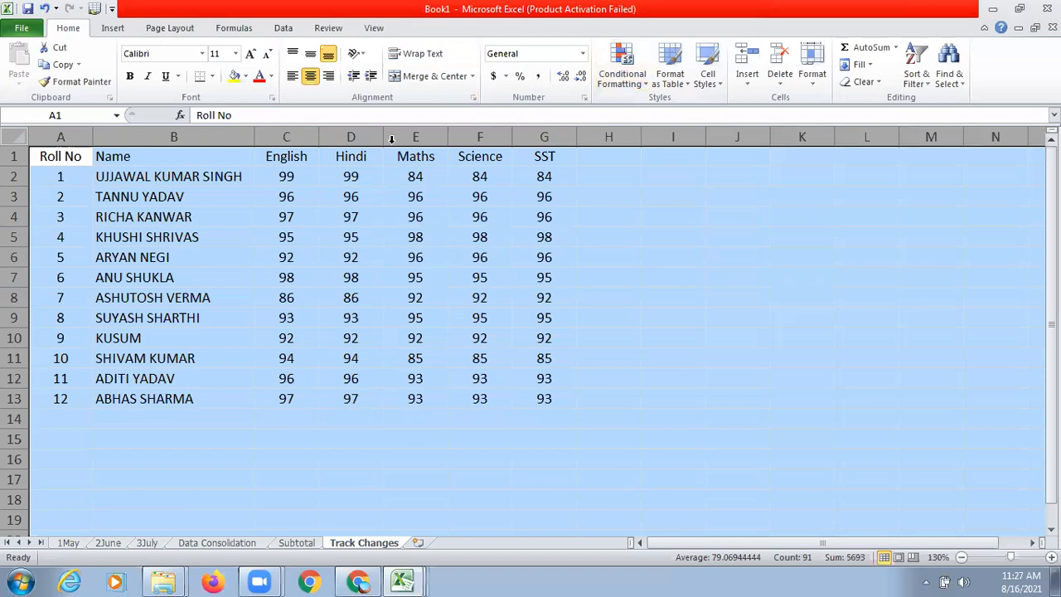
left_click(329, 27)
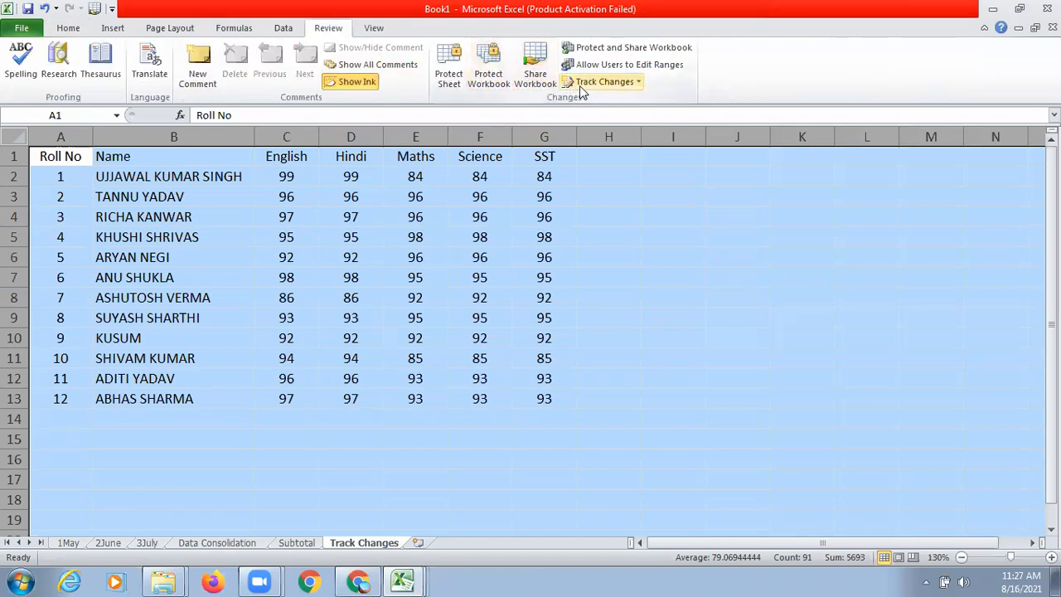
left_click(610, 83)
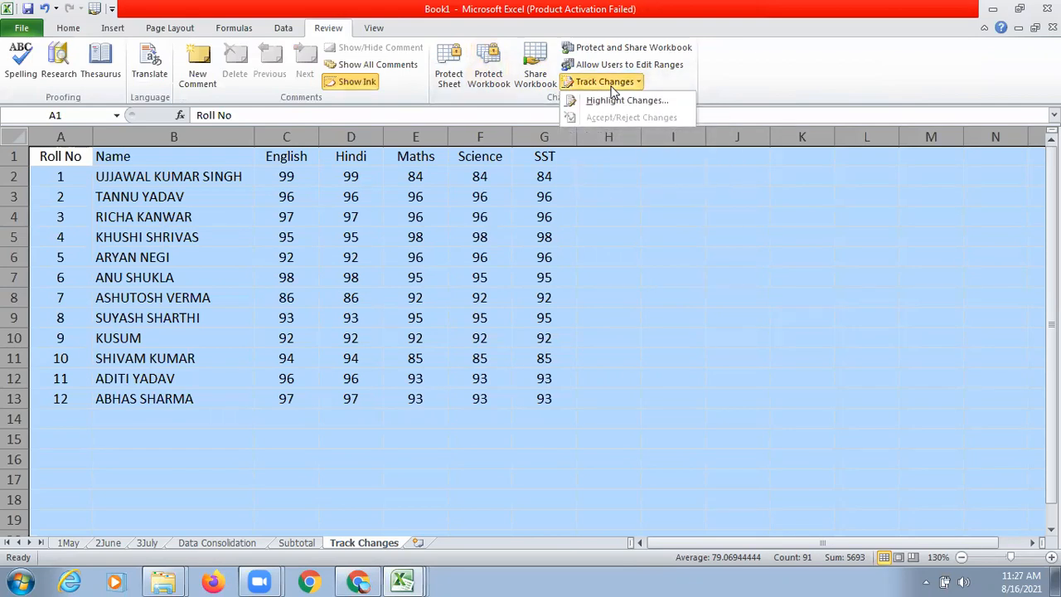
left_click(613, 100)
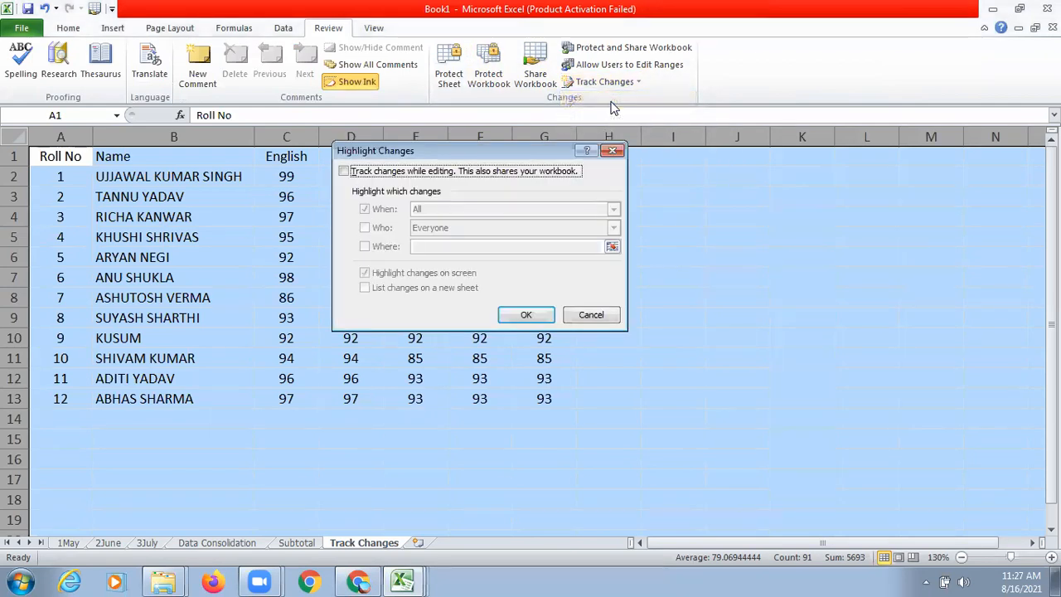
left_click(344, 172)
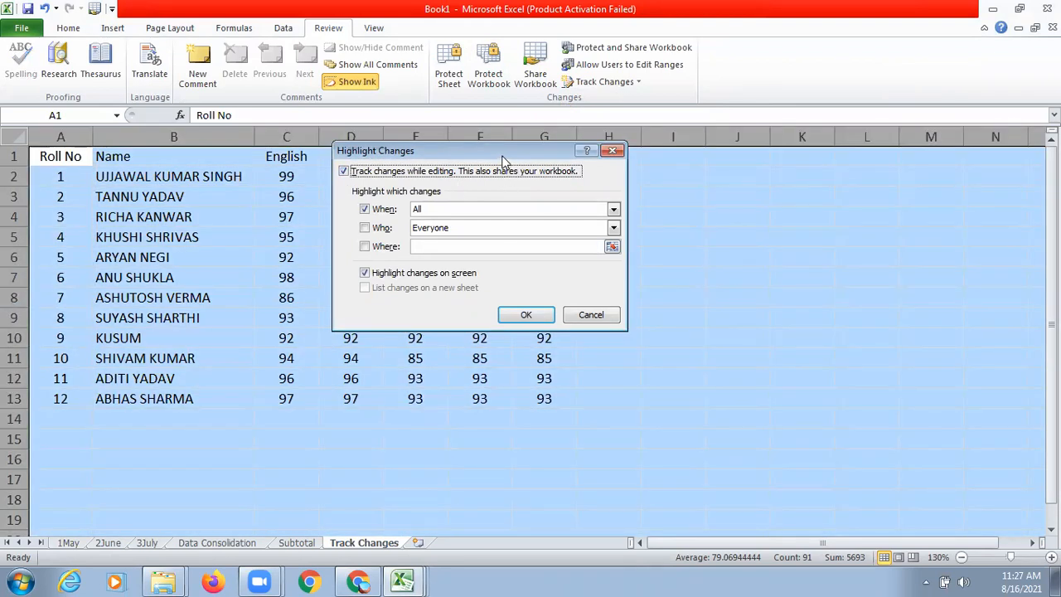
left_click_drag(504, 160, 598, 159)
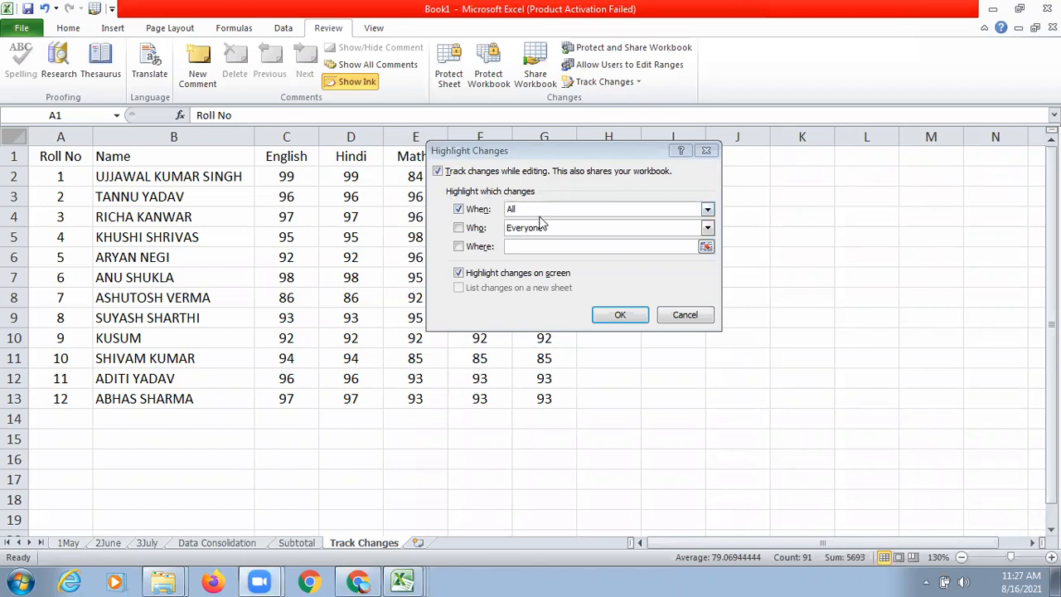
Step: Set the changes to highlight to those not yet reviewed, made by Everyone
left_click(708, 210)
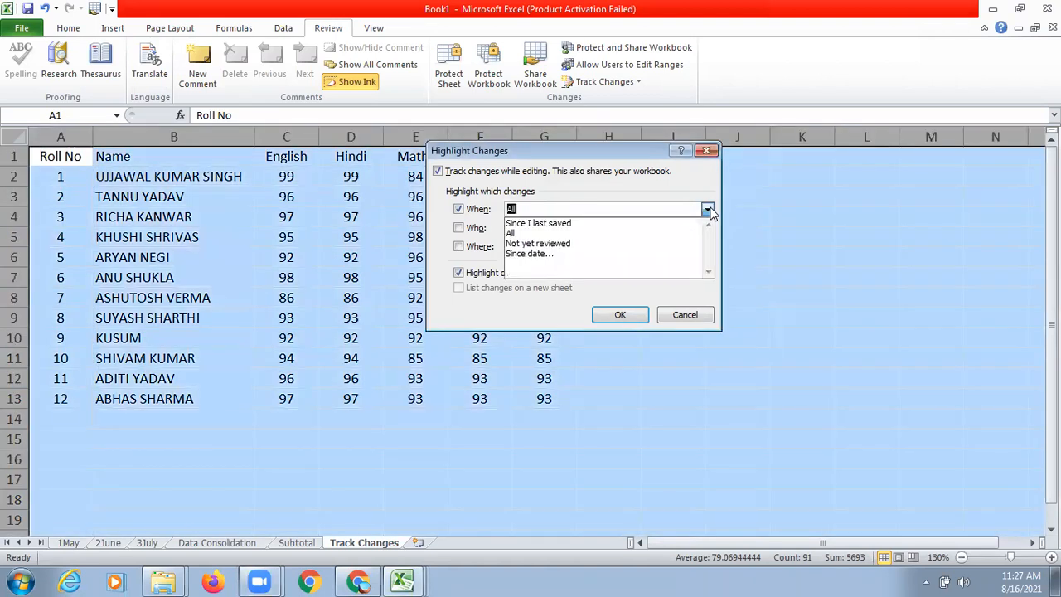
left_click(626, 247)
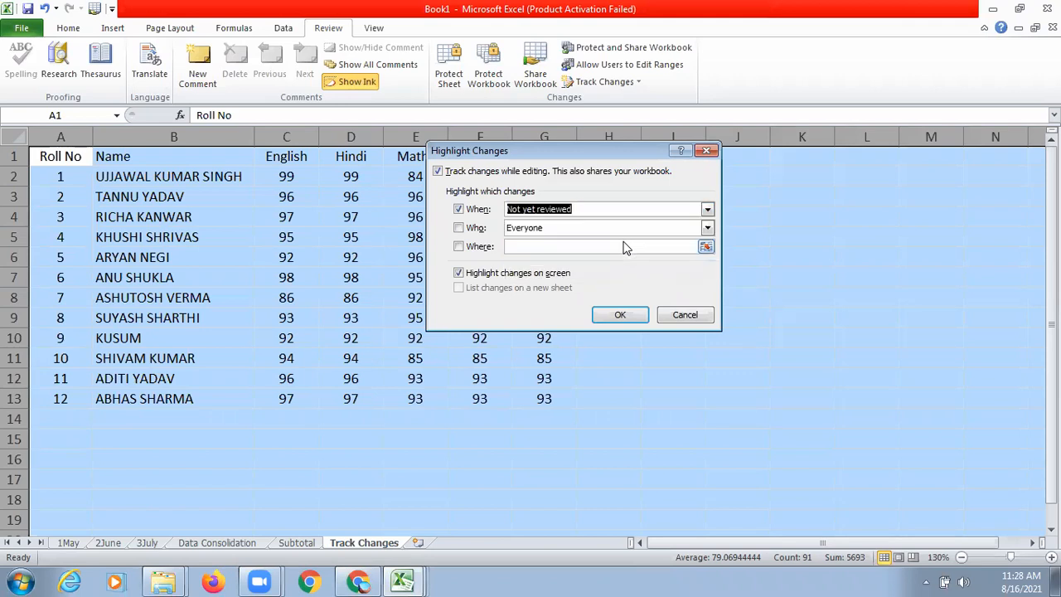
left_click(589, 228)
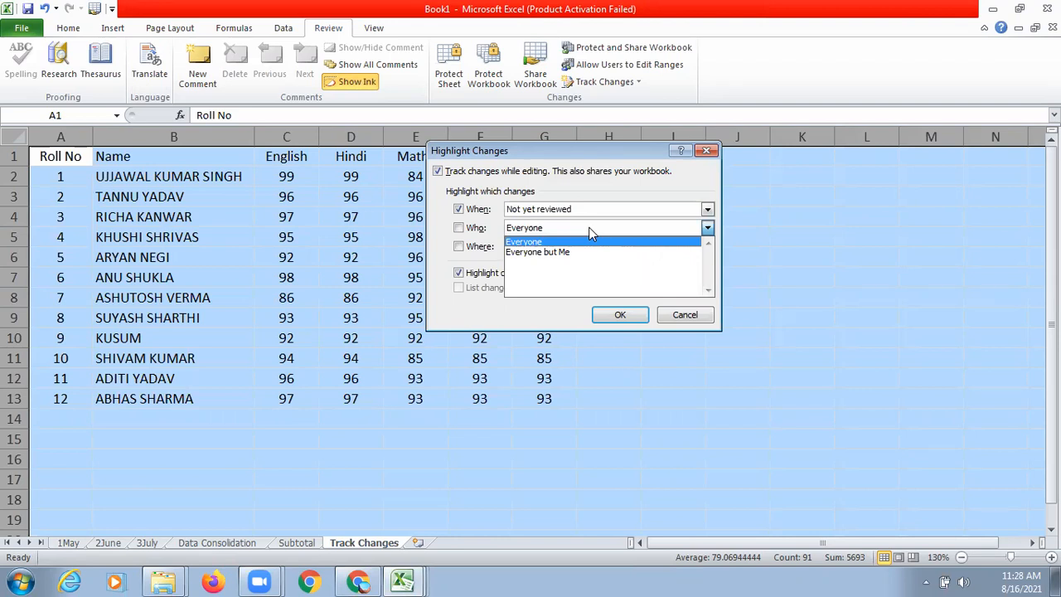
left_click(547, 242)
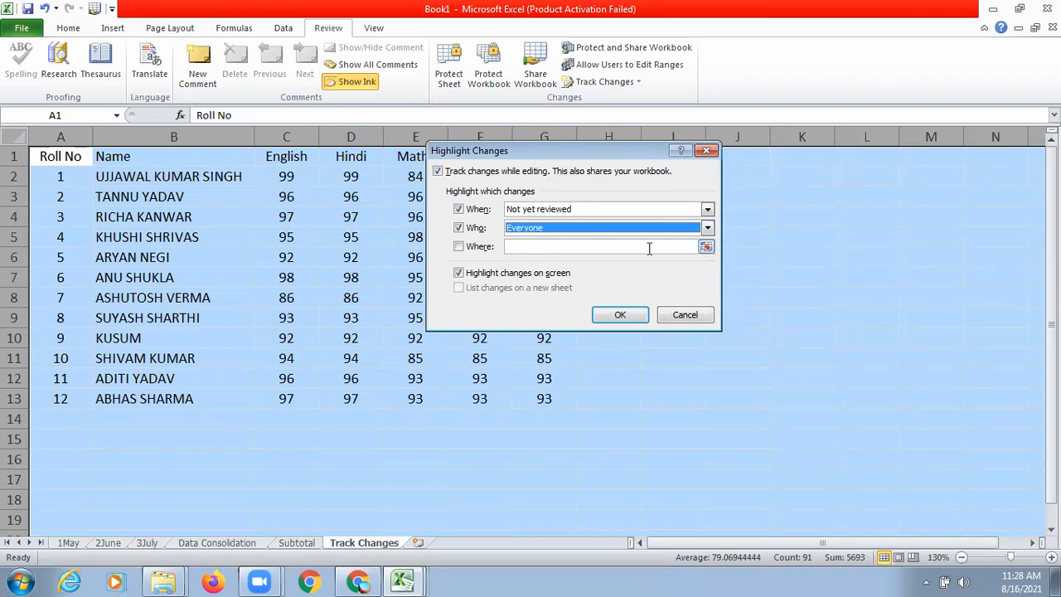
Step: Limit the highlighted changes to the range $A$1:$G$13 and apply the tracking settings
left_click(615, 248)
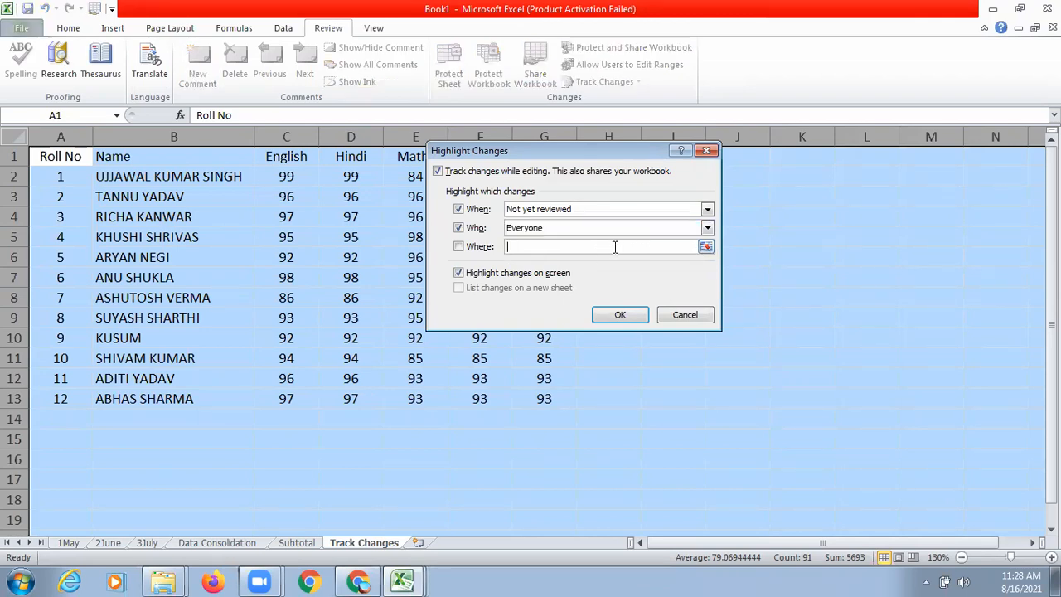
left_click(705, 248)
left_click(19, 134)
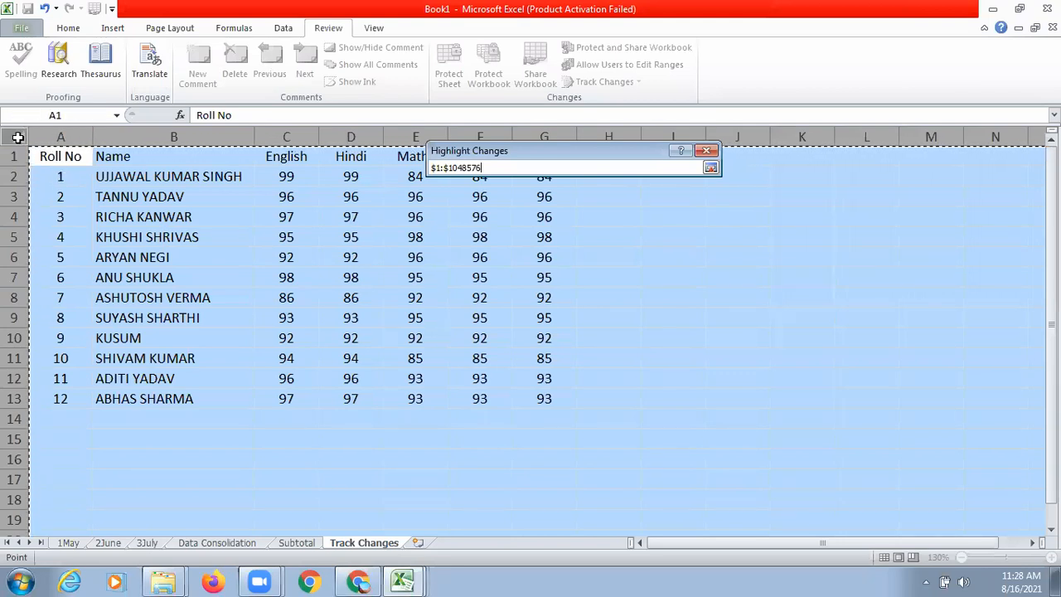
left_click(70, 160)
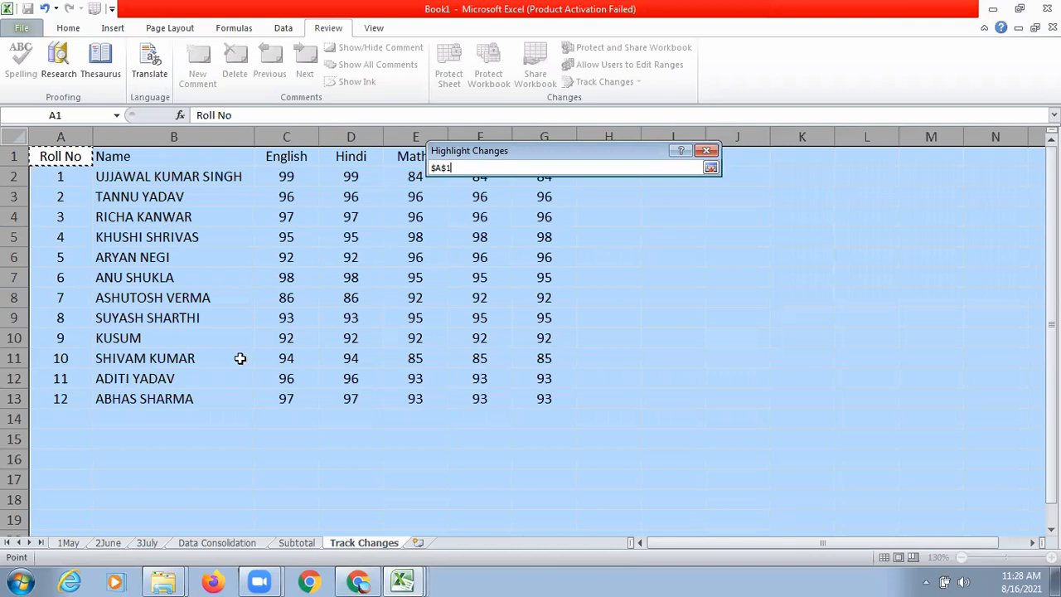
left_click_drag(240, 359, 544, 399)
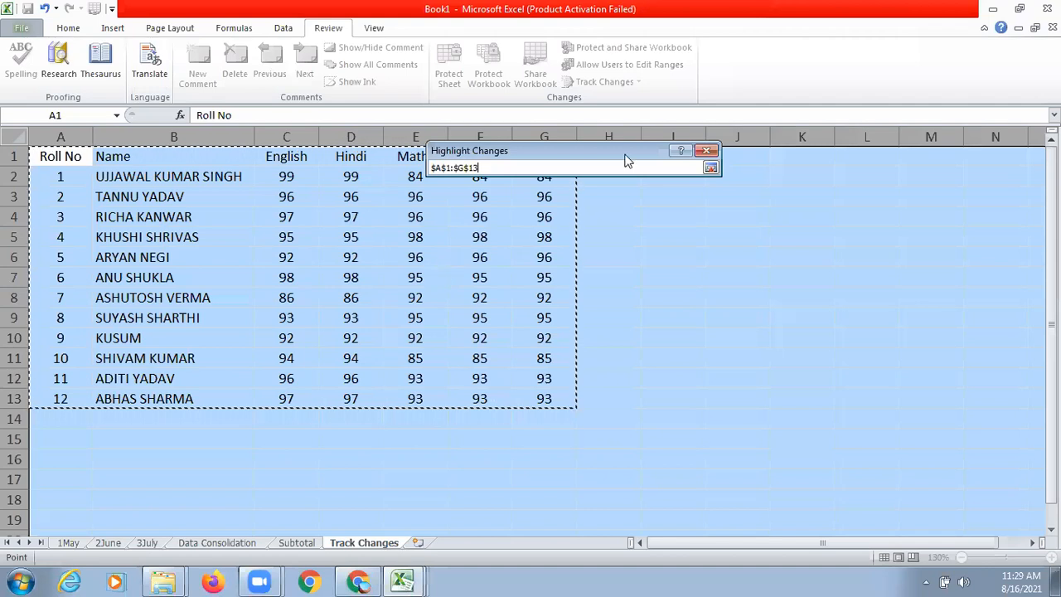
left_click(711, 167)
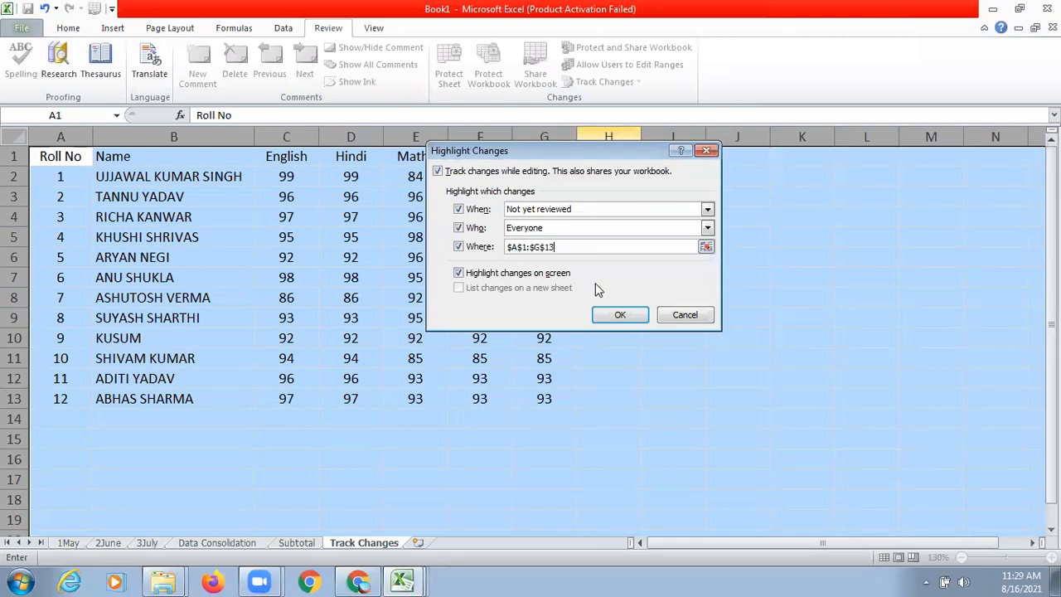
left_click(615, 316)
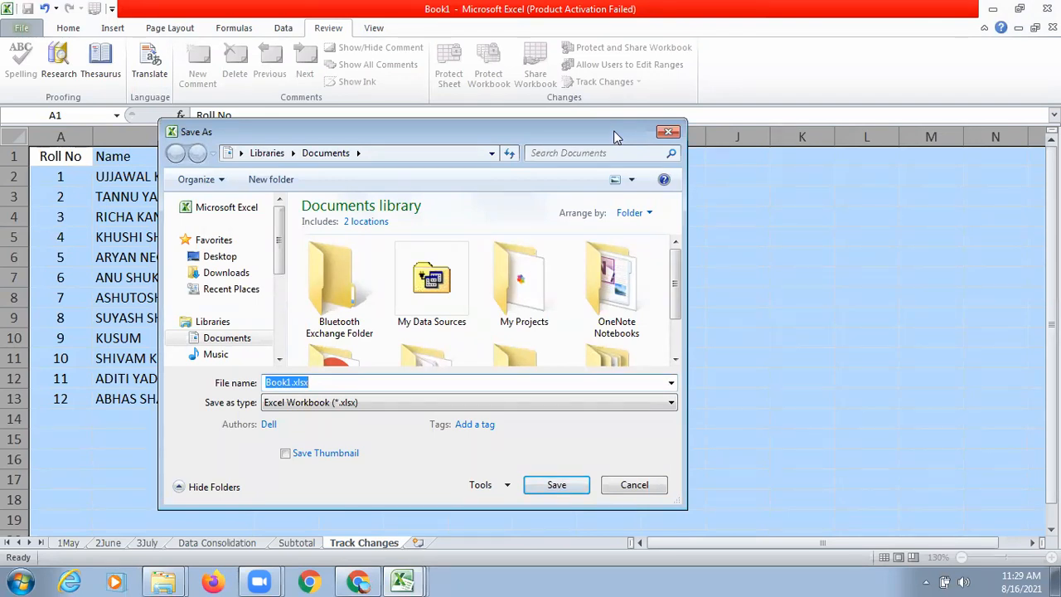
Step: Name the workbook file "Demo file" for saving
left_click(292, 383)
key("BackSpace")
key("BackSpace")
key("BackSpace")
key("BackSpace")
key("BackSpace")
type("Track")
key("BackSpace")
key("BackSpace")
key("BackSpace")
key("BackSpace")
key("BackSpace")
type("Demo file")
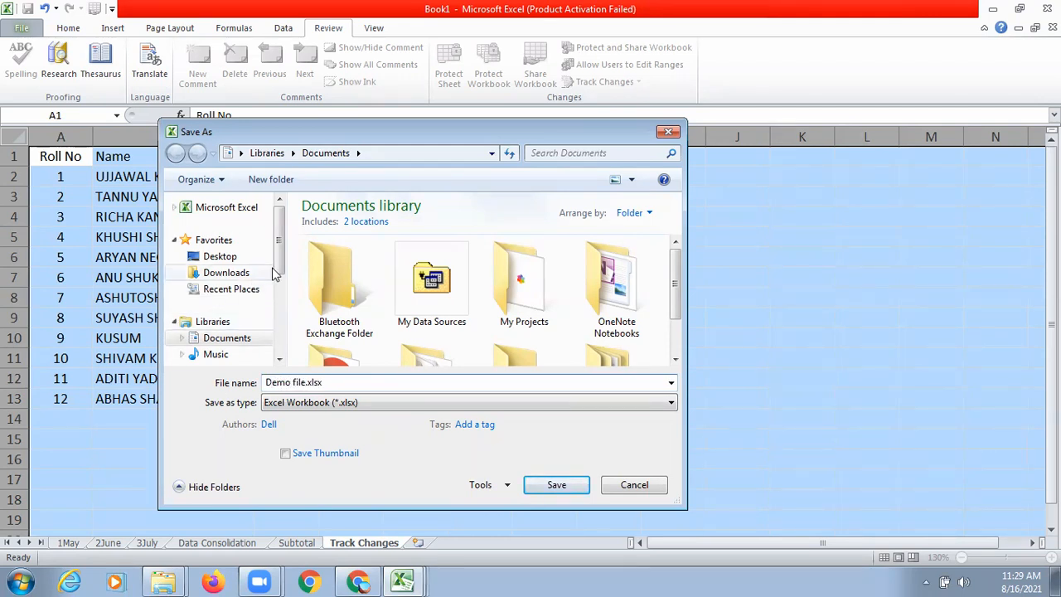
Step: Save the workbook in the CLASS X folder on New Volume (D:)
left_click_drag(279, 277, 280, 328)
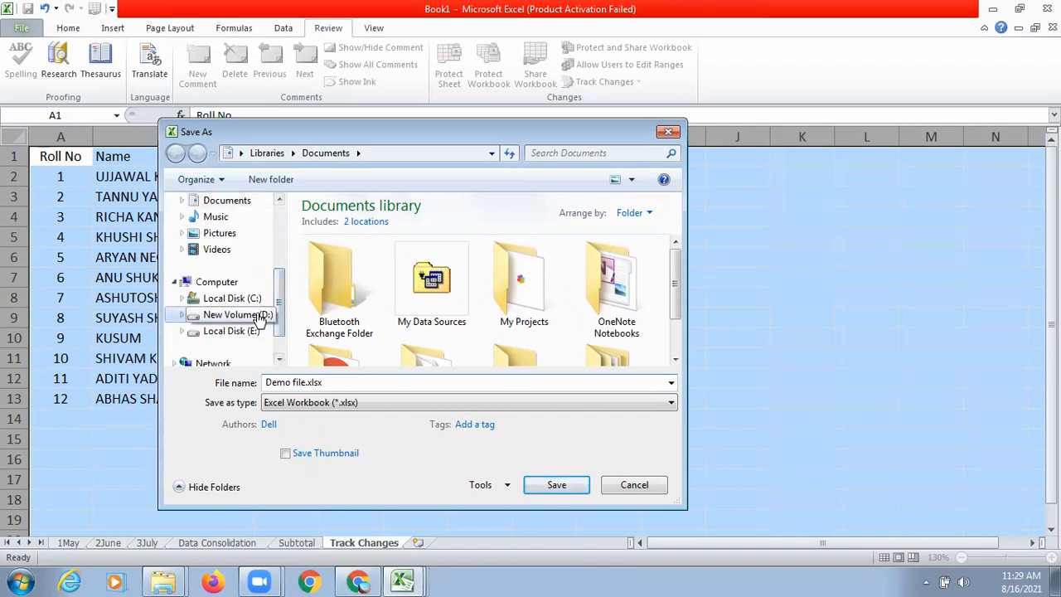
left_click(260, 316)
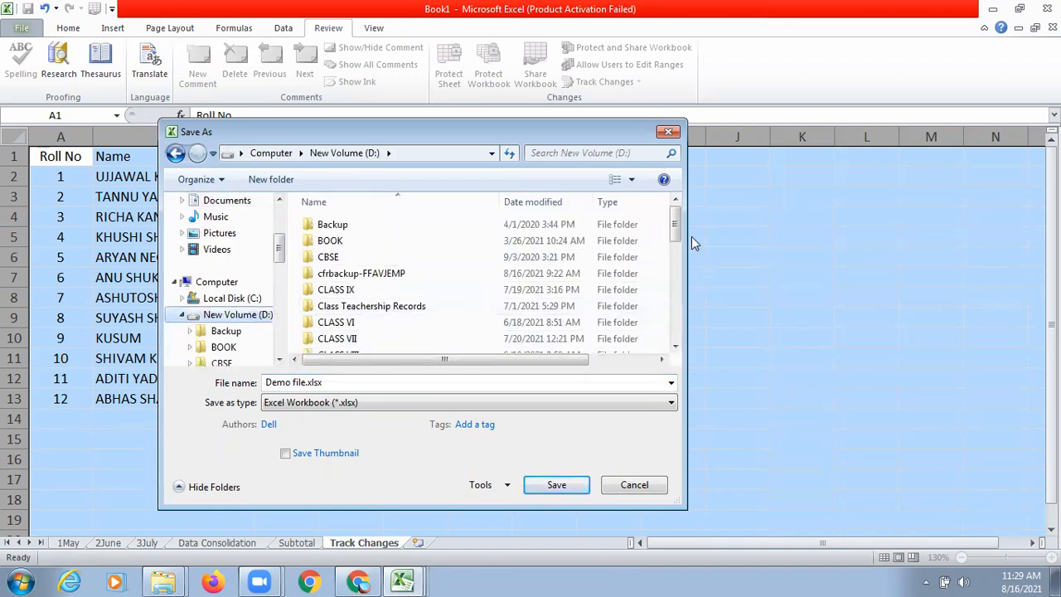
left_click_drag(676, 228, 676, 241)
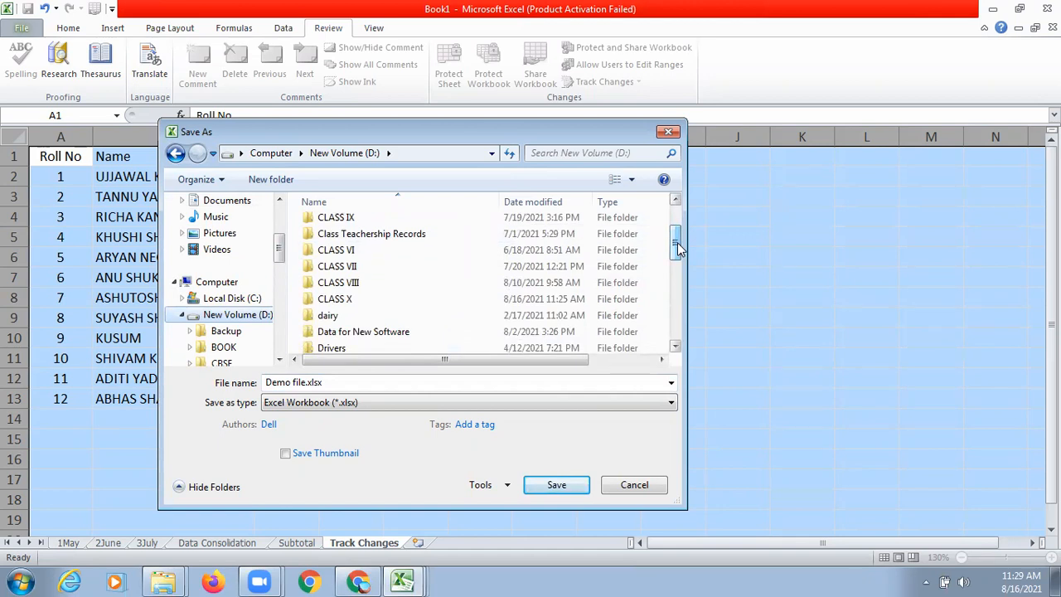
double_click(556, 298)
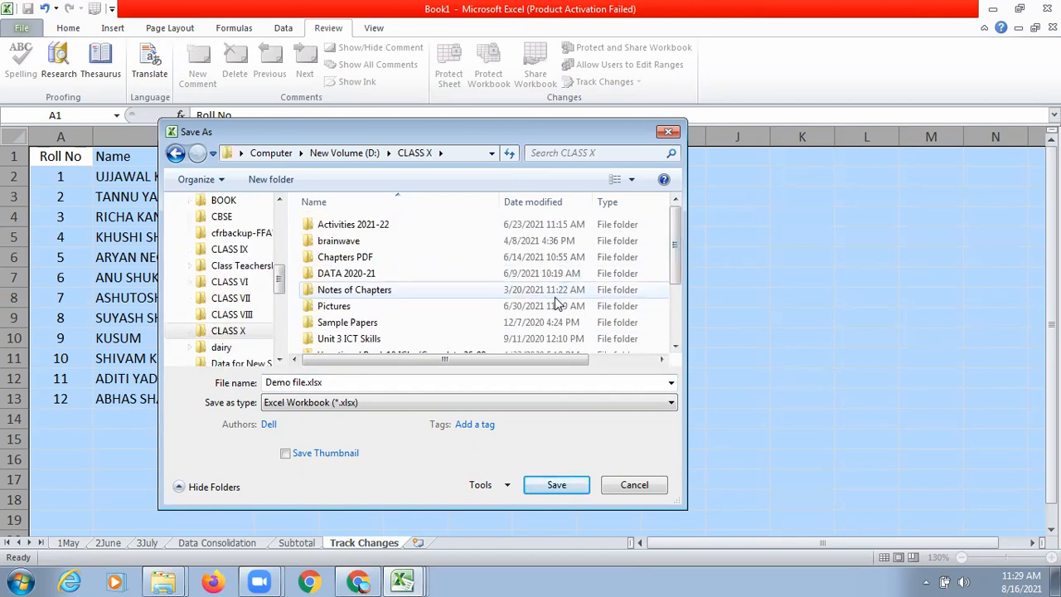
left_click(576, 485)
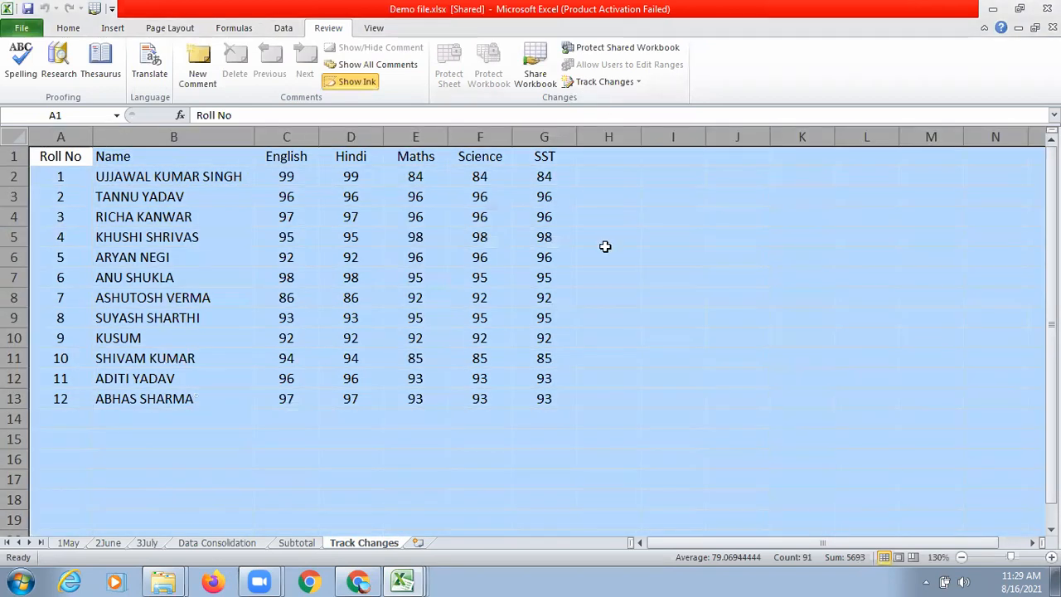
Step: Open Accept/Reject Changes for the shared workbook and choose "Not yet reviewed" as the time filter
left_click(602, 244)
left_click(605, 82)
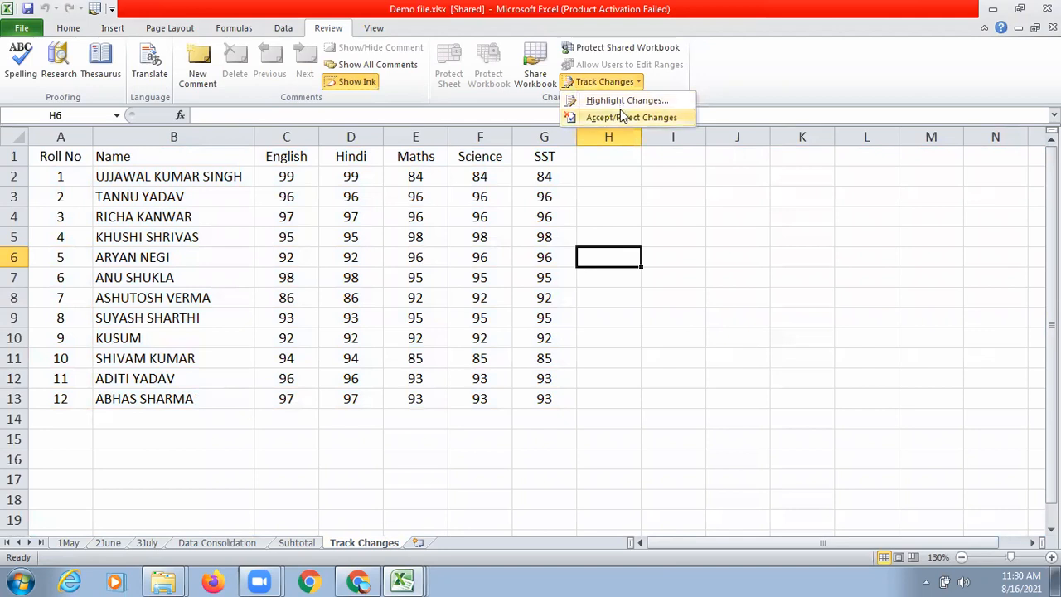
left_click(610, 120)
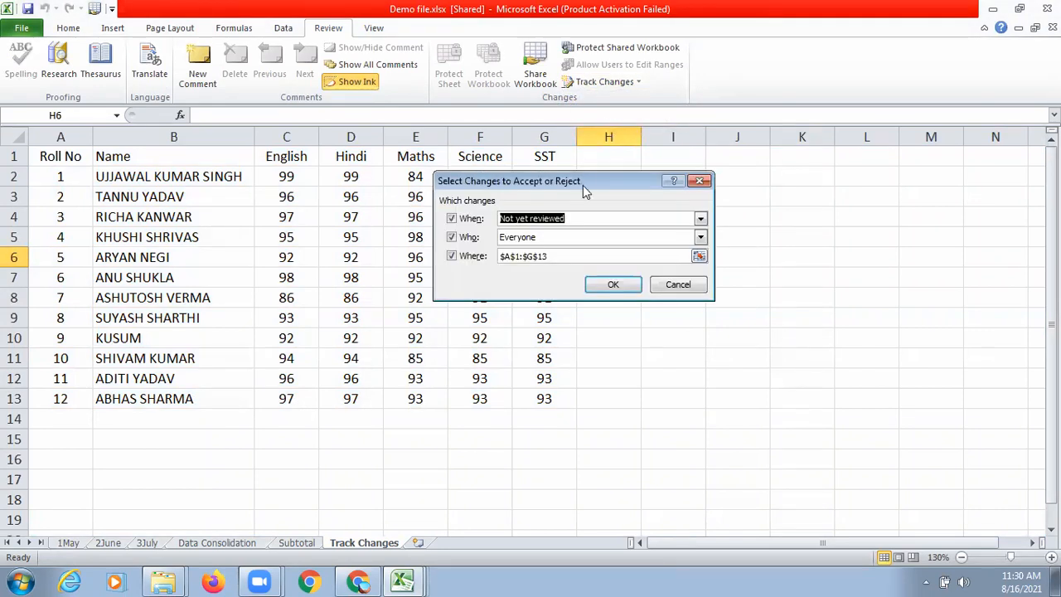
left_click_drag(585, 185, 761, 125)
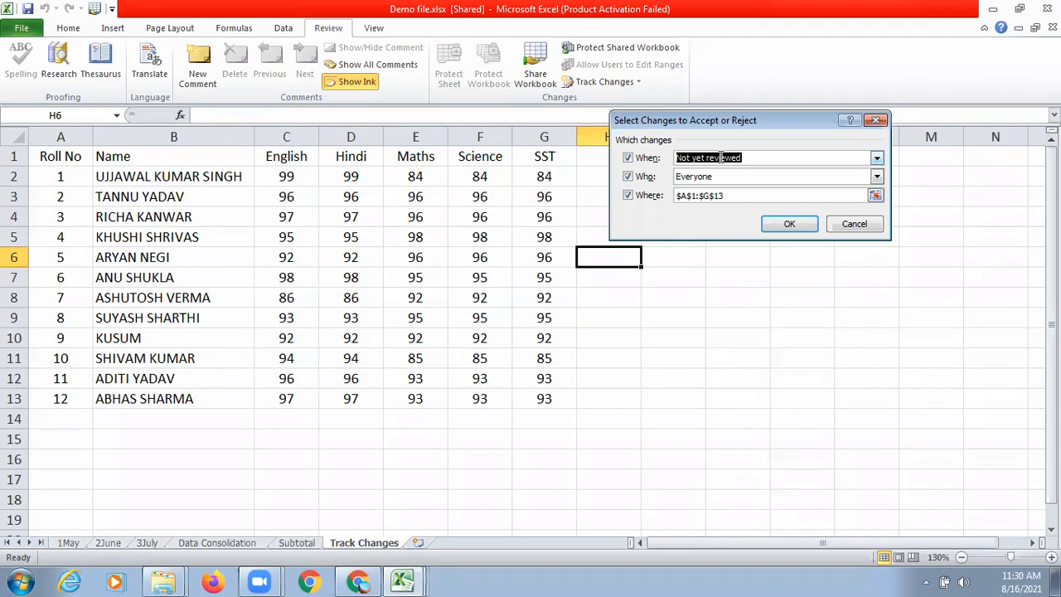
left_click(876, 159)
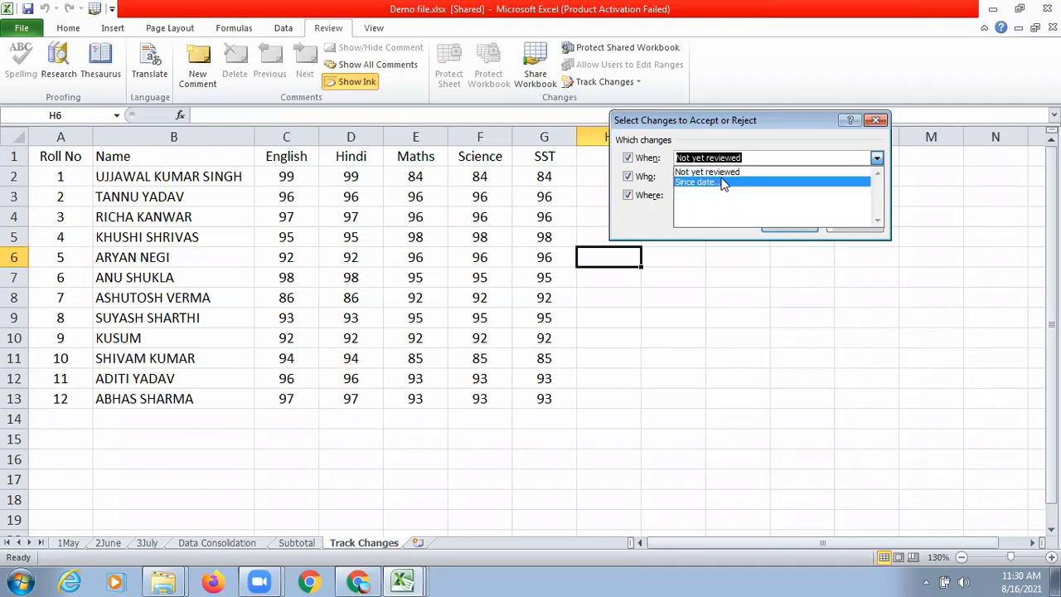
left_click(747, 172)
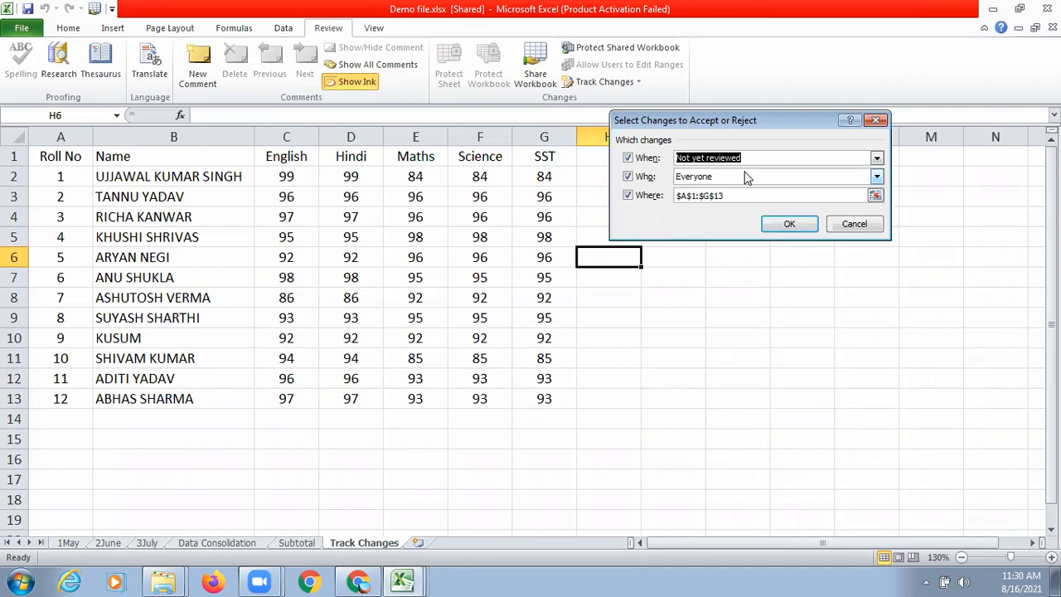
left_click(643, 111)
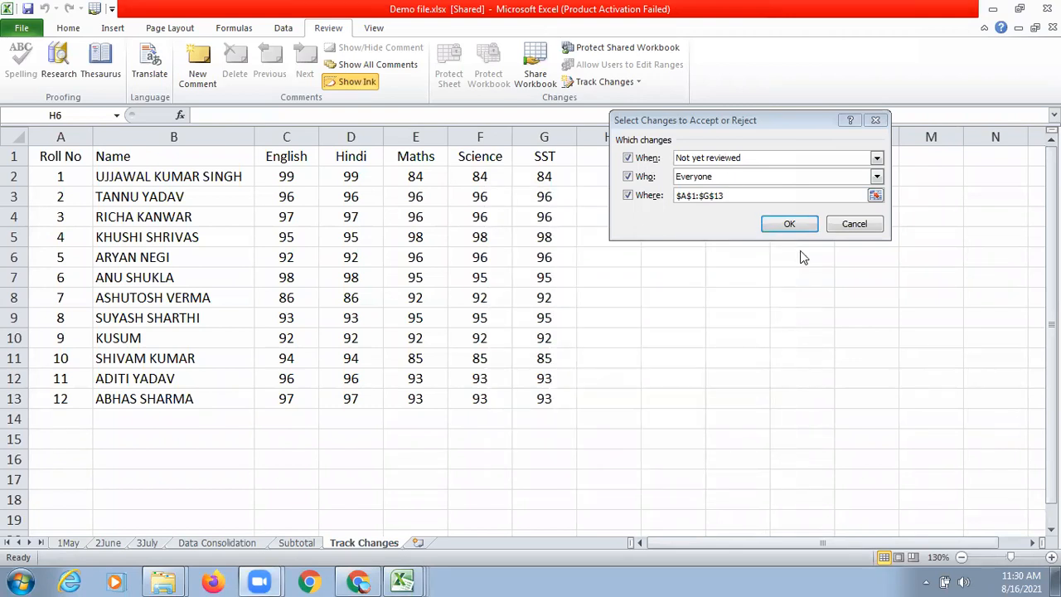
Step: Choose Everyone as the author filter and run the review of changes in $A$1:$G$13
left_click(876, 178)
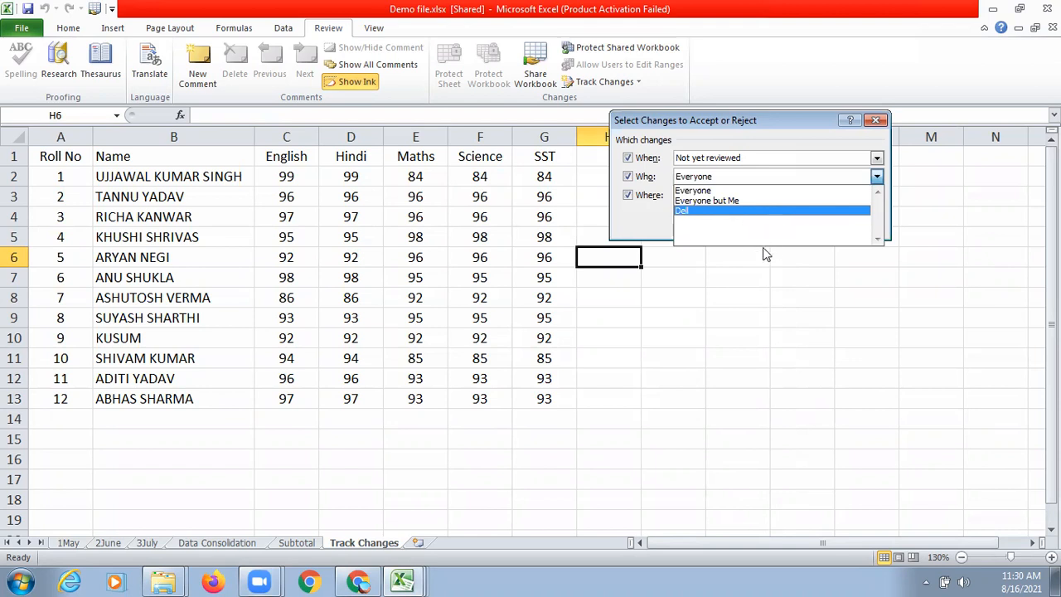
left_click(766, 190)
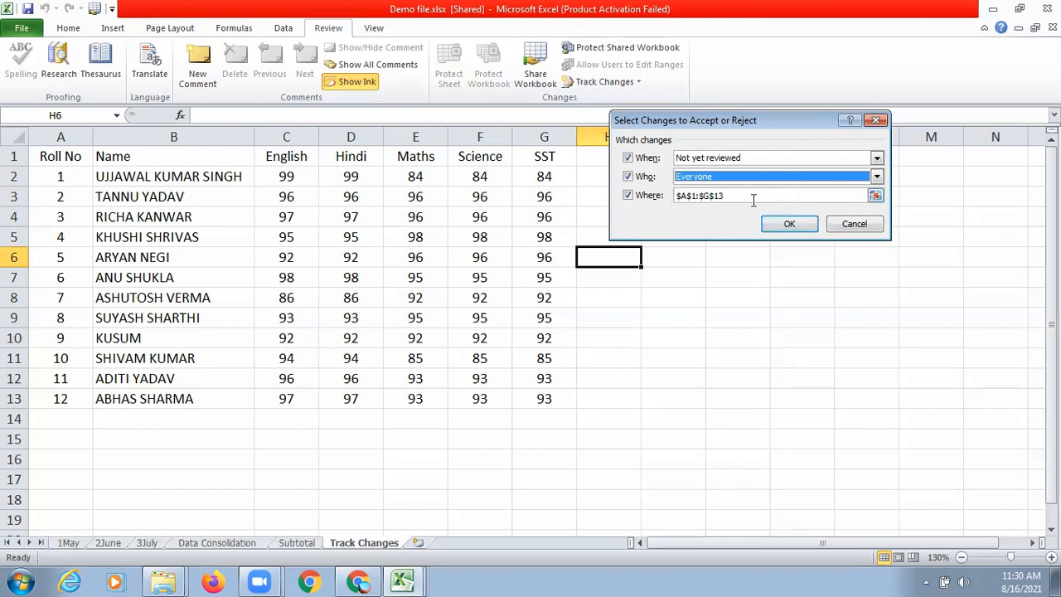
left_click(768, 225)
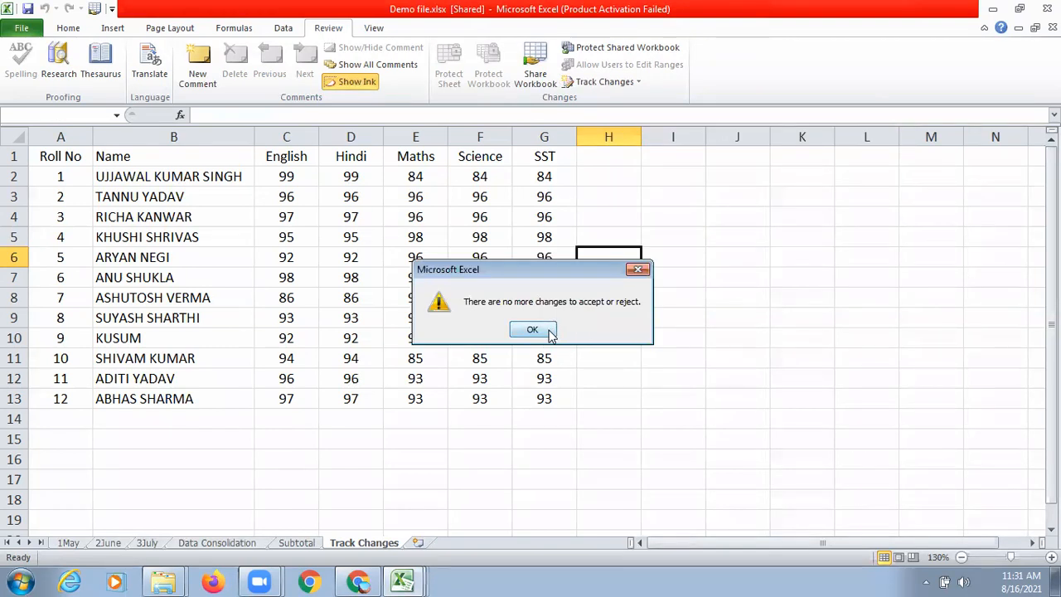
left_click(636, 270)
Step: Set the first student's Hindi mark in cell D2 to 98
left_click(487, 240)
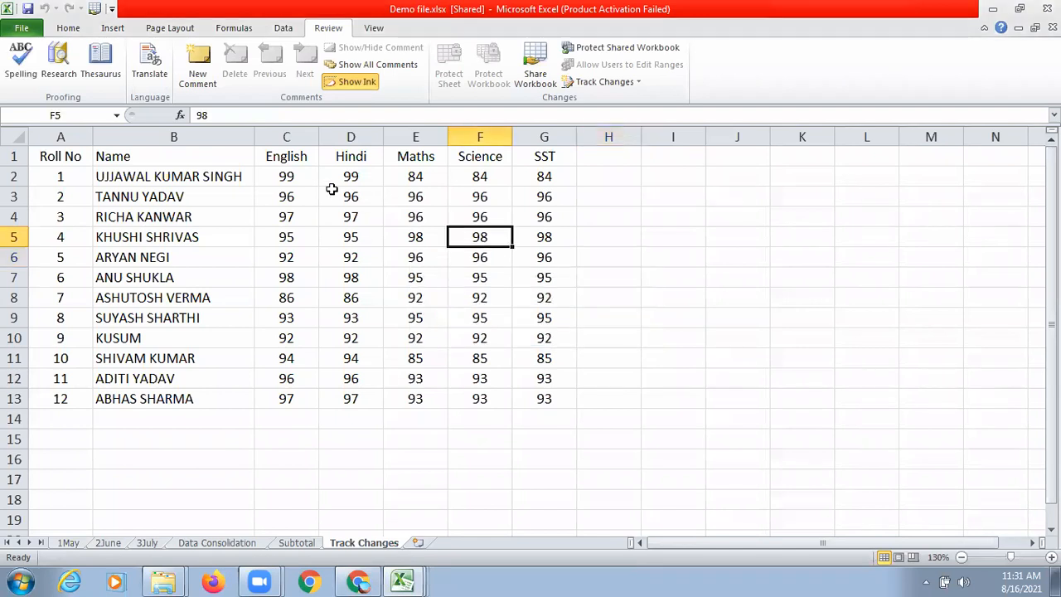
left_click(351, 176)
left_click(277, 182)
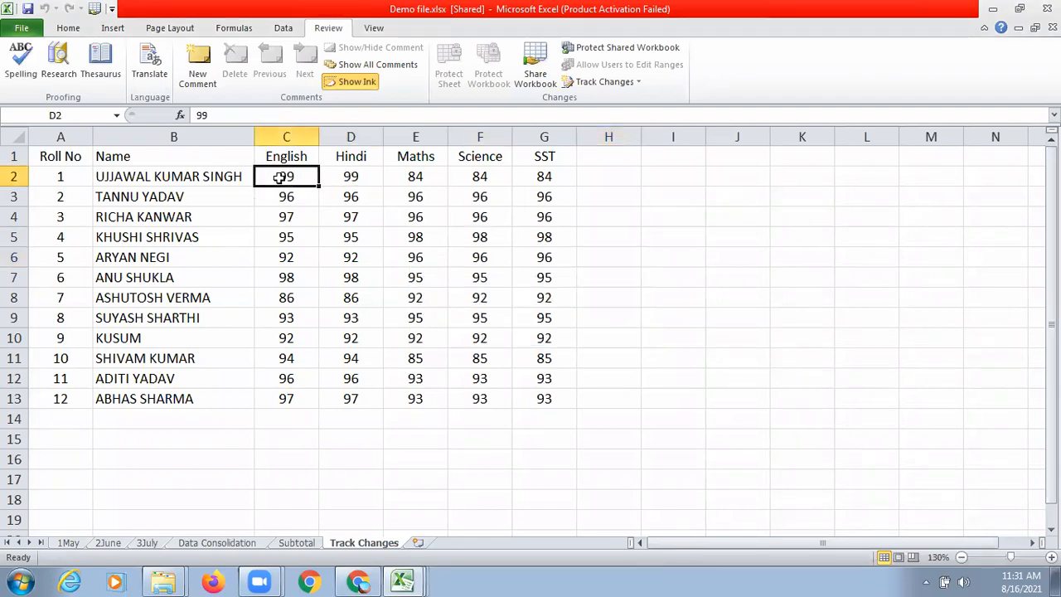
left_click(361, 183)
type("98")
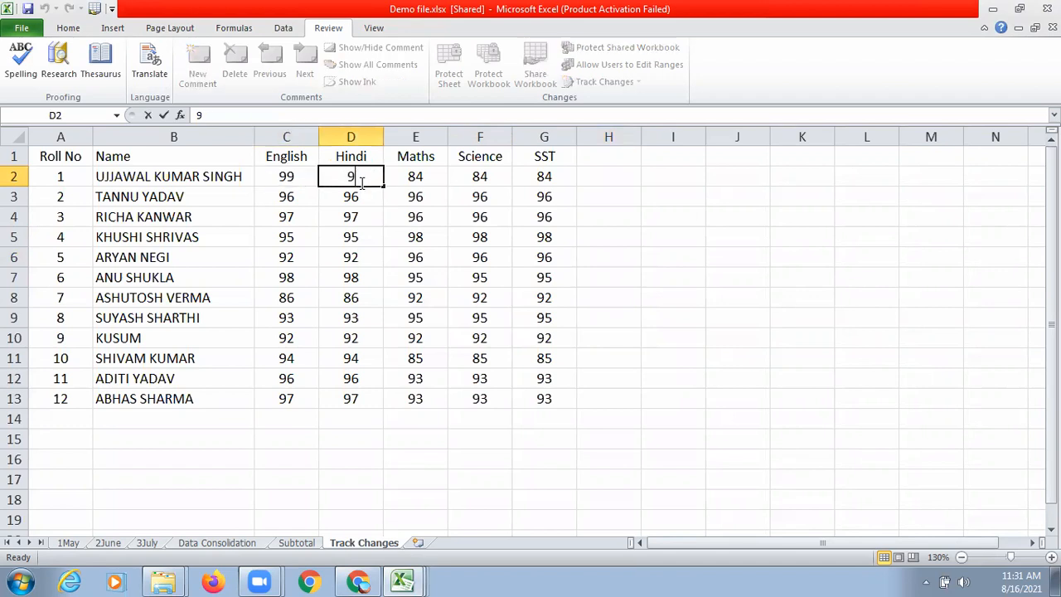
key("Return")
Step: Set the Hindi mark for roll number 7 in cell D8 to 76
left_click(359, 279)
left_click(363, 298)
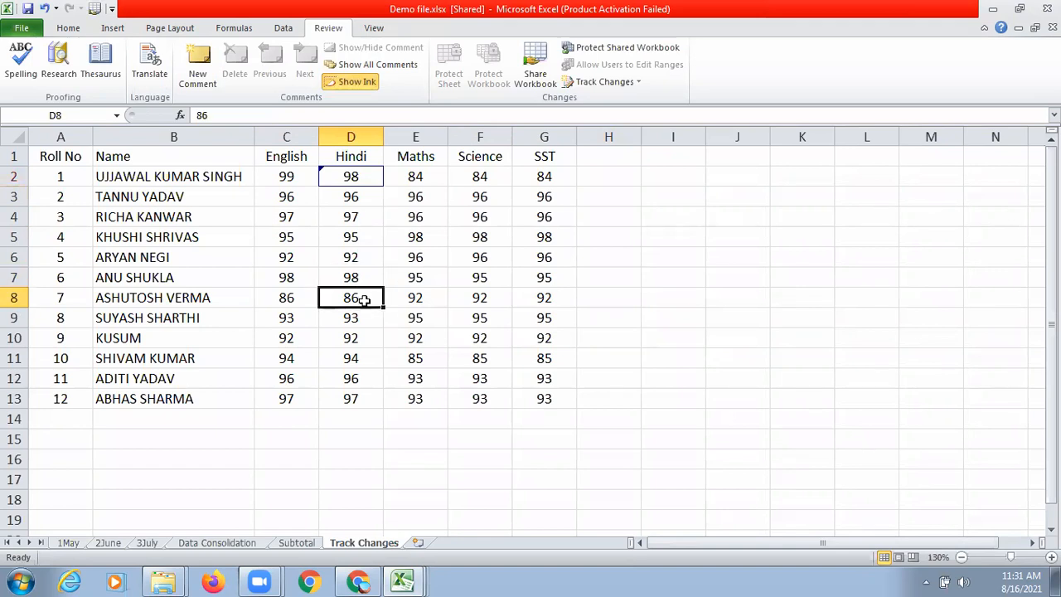
type("76")
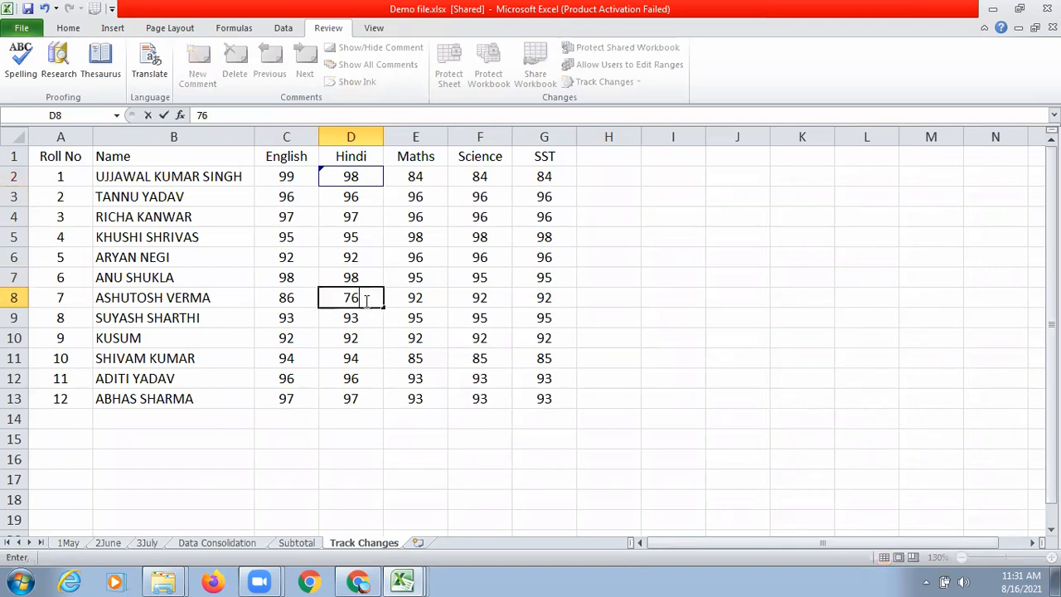
key("Return")
left_click(548, 360)
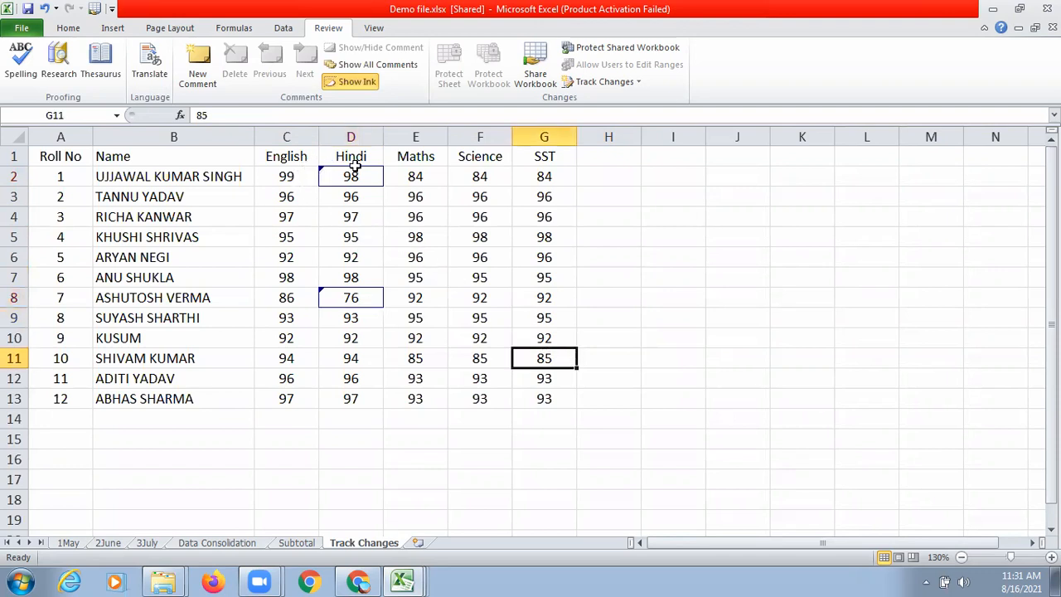
mouse_move(325, 173)
mouse_move(358, 302)
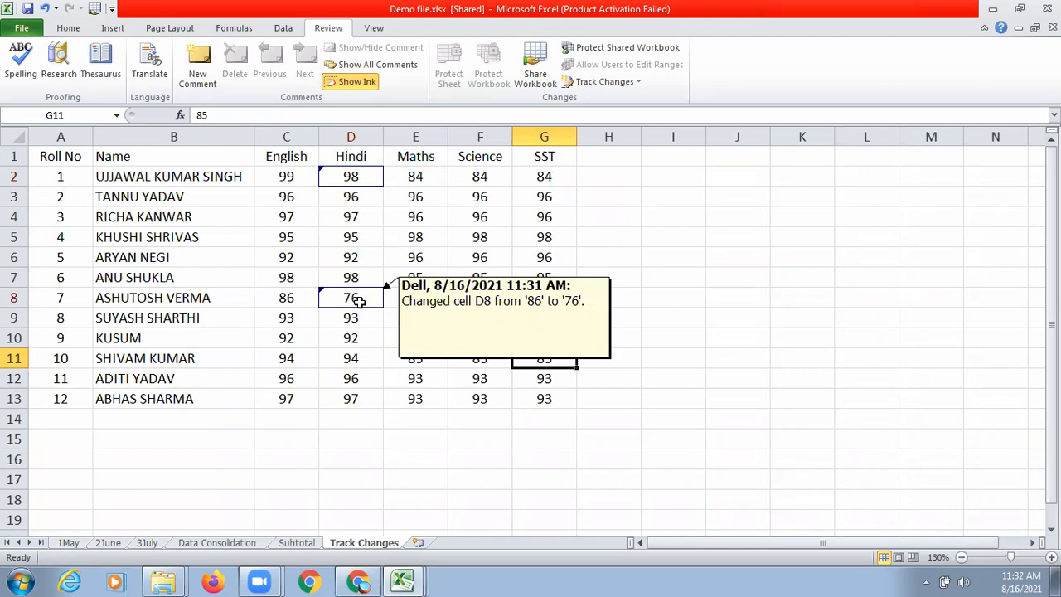
left_click(351, 377)
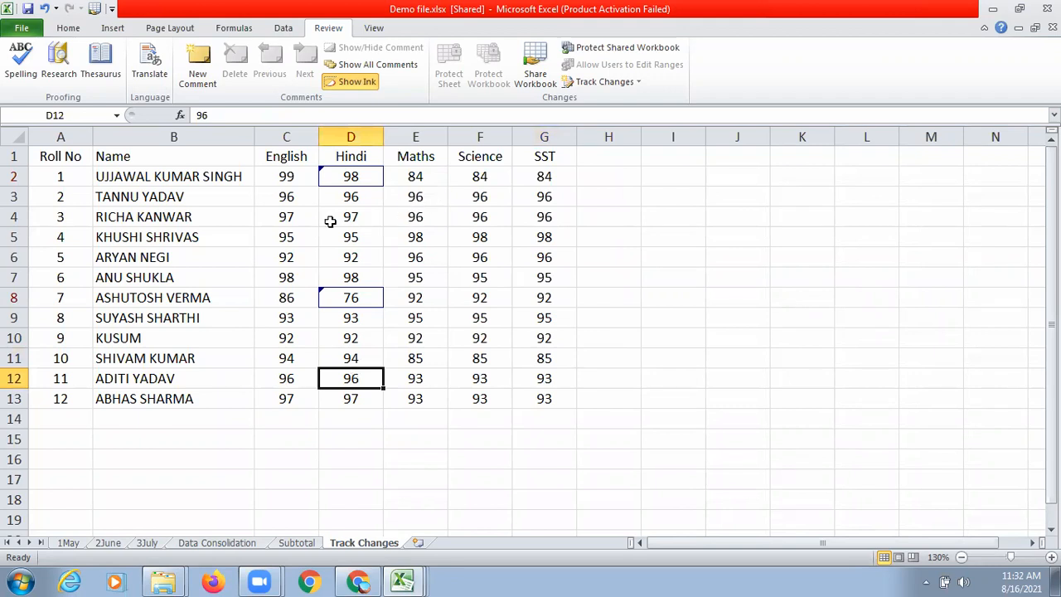
Step: Remove the surname from the student's name in cell B3, leaving only the first name
double_click(198, 196)
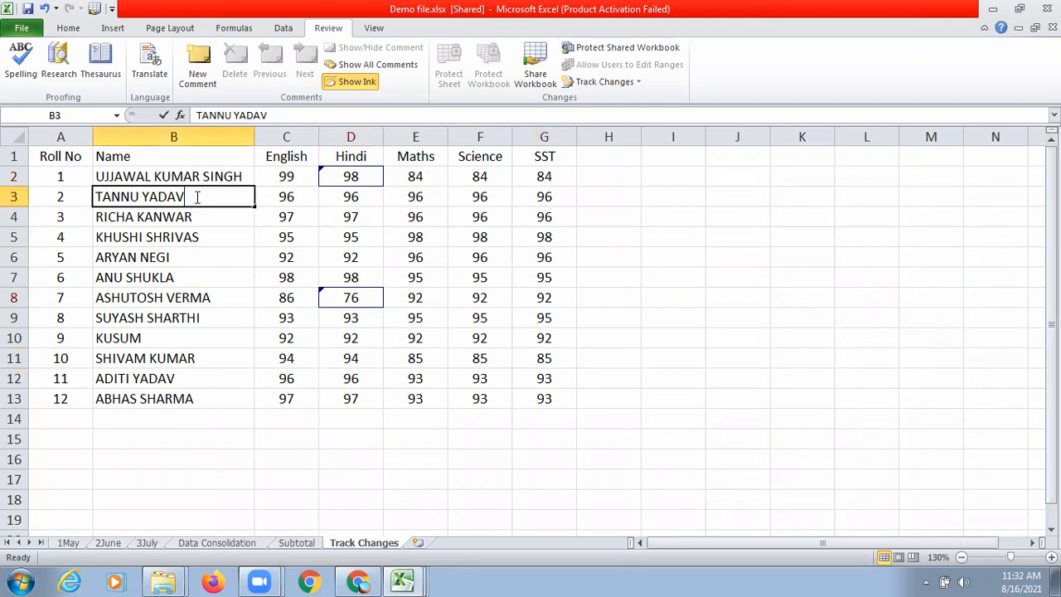
key("BackSpace")
key("BackSpace")
key("BackSpace")
key("BackSpace")
key("BackSpace")
key("BackSpace")
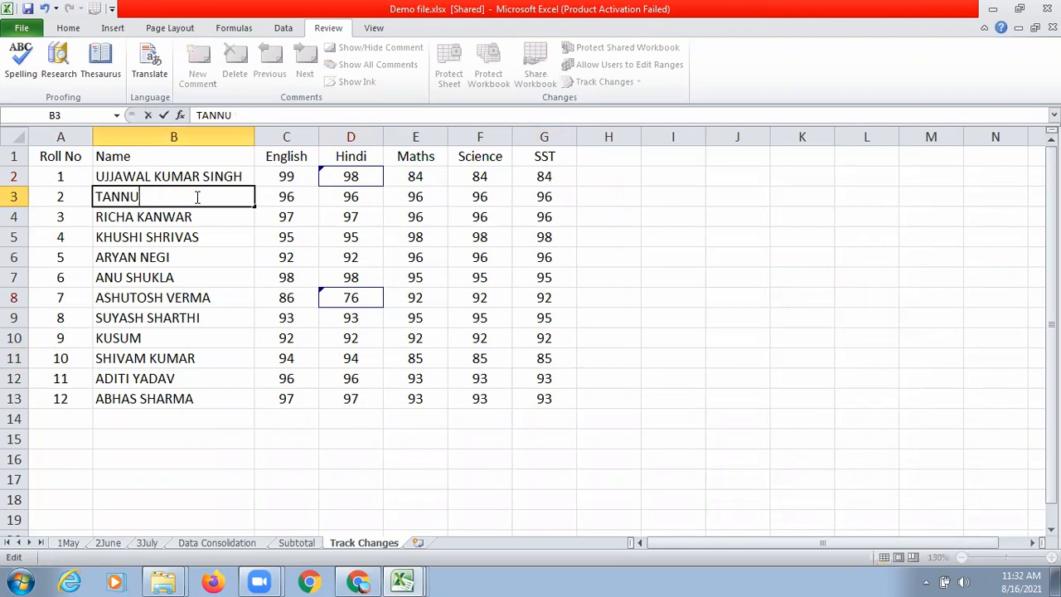
left_click(213, 275)
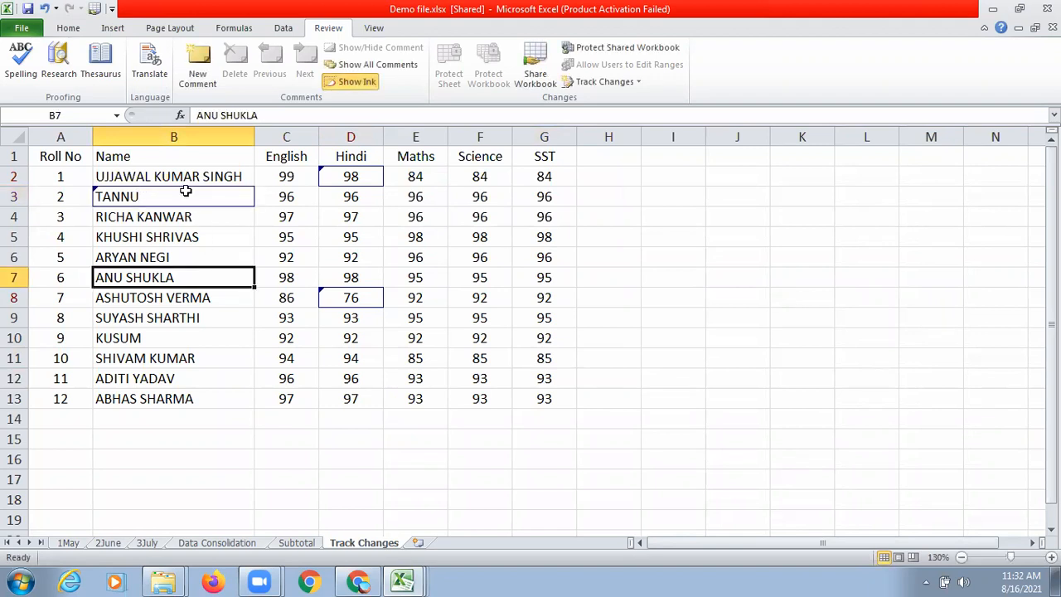
mouse_move(186, 190)
Step: Save the workbook through Accept/Reject Changes and start reviewing "Not yet reviewed" changes by Dell in $A$1:$G$13
left_click(606, 85)
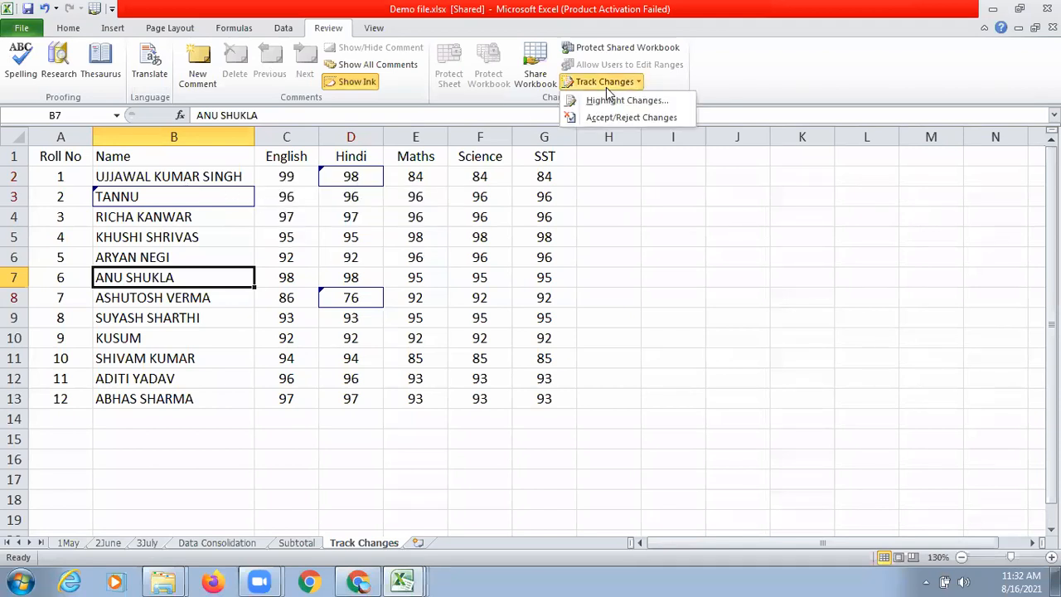
left_click(622, 117)
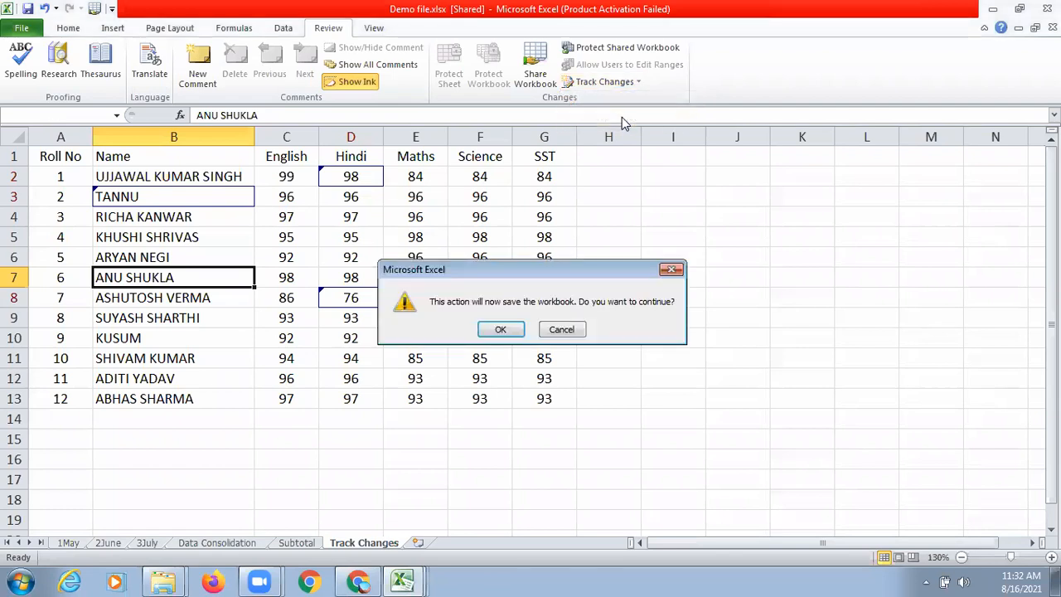
left_click(501, 330)
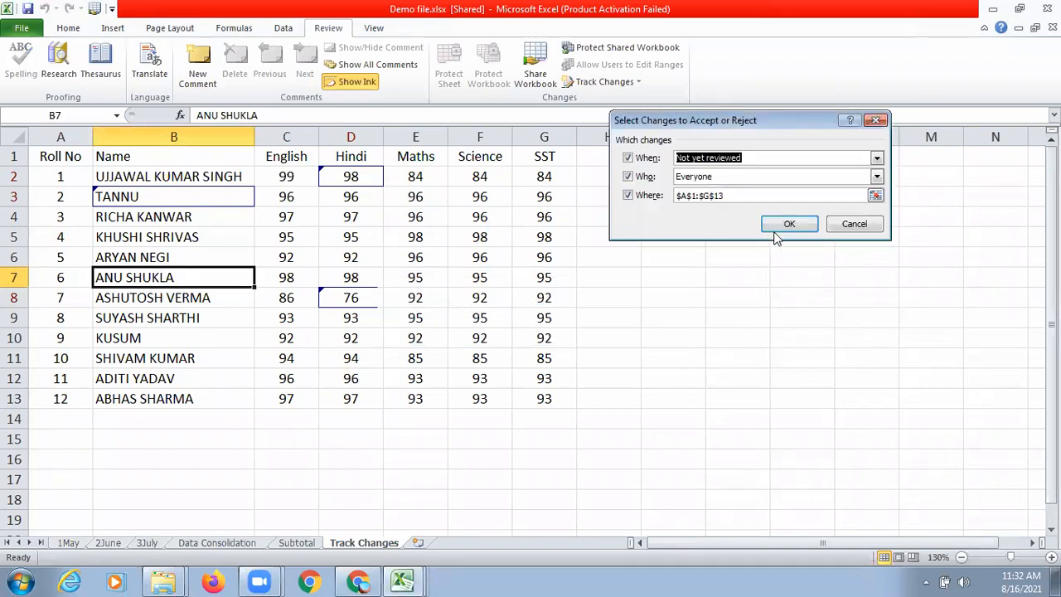
left_click(878, 176)
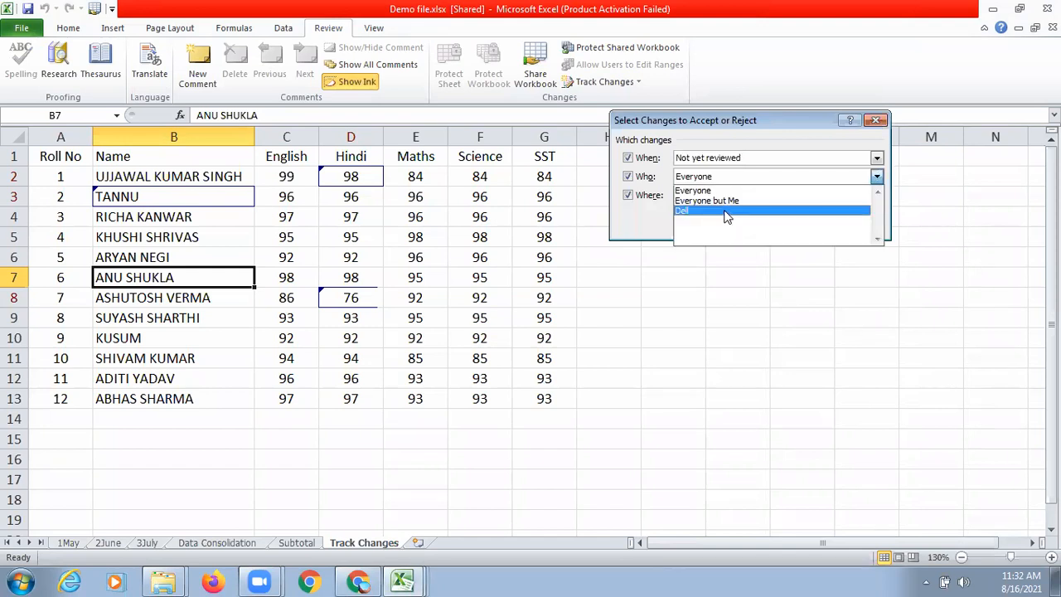
left_click(712, 211)
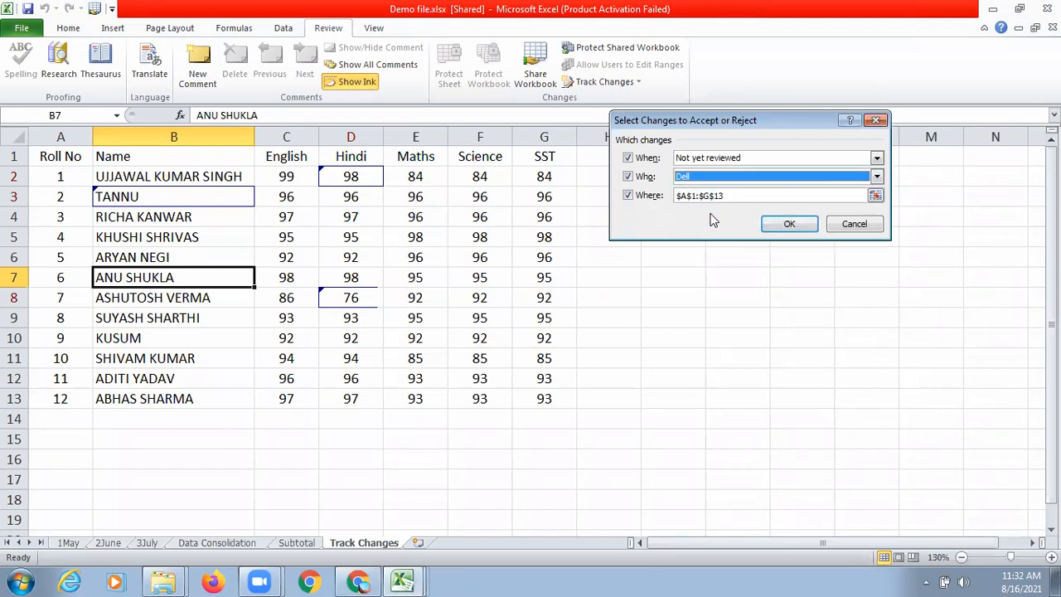
left_click(786, 226)
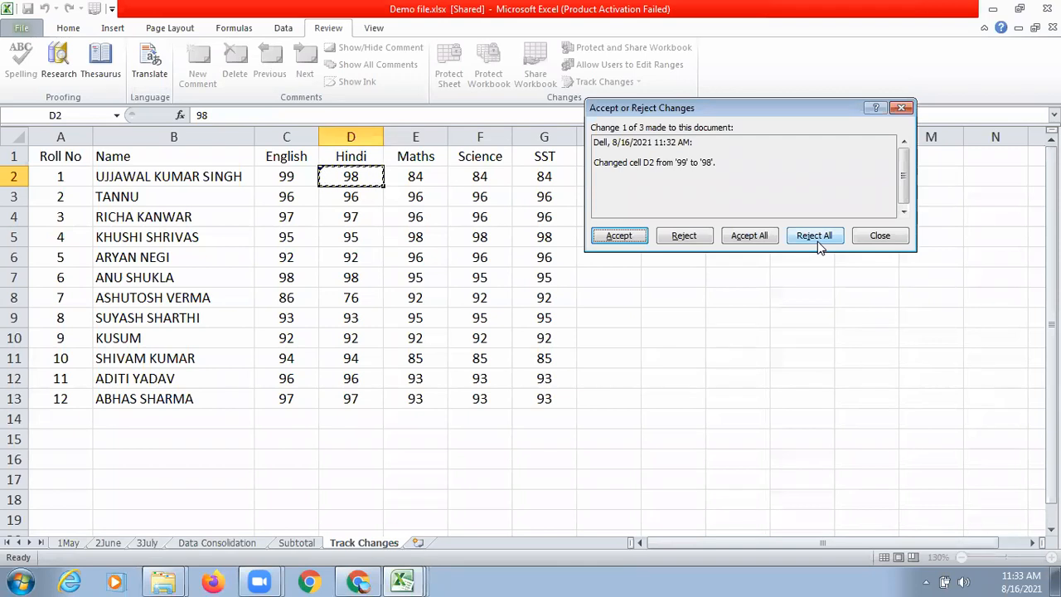
Step: Accept all tracked changes at once and check the edited cells B3, D2 and D8
left_click(749, 236)
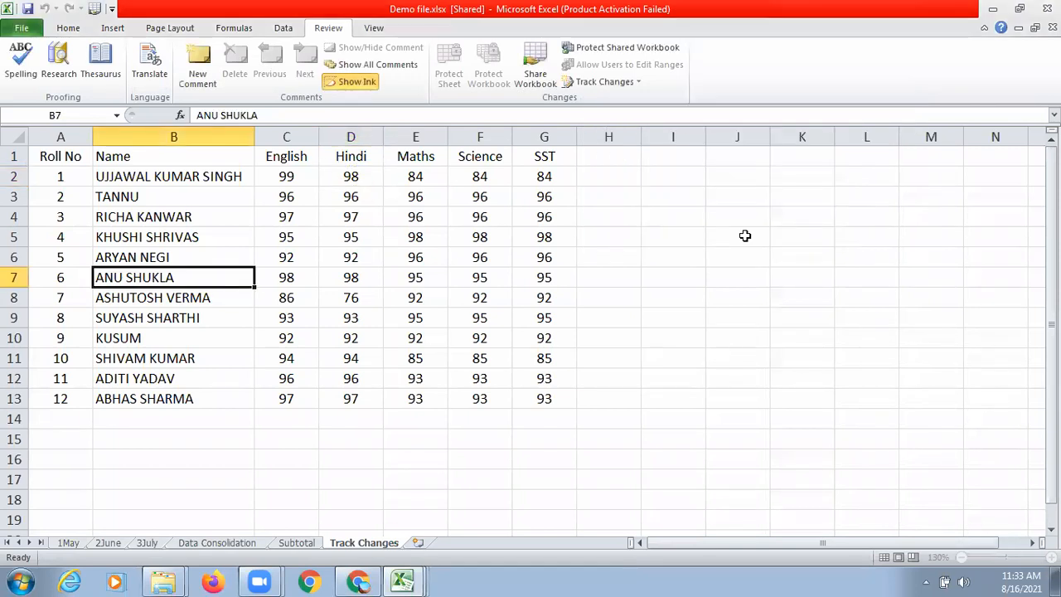
left_click(578, 255)
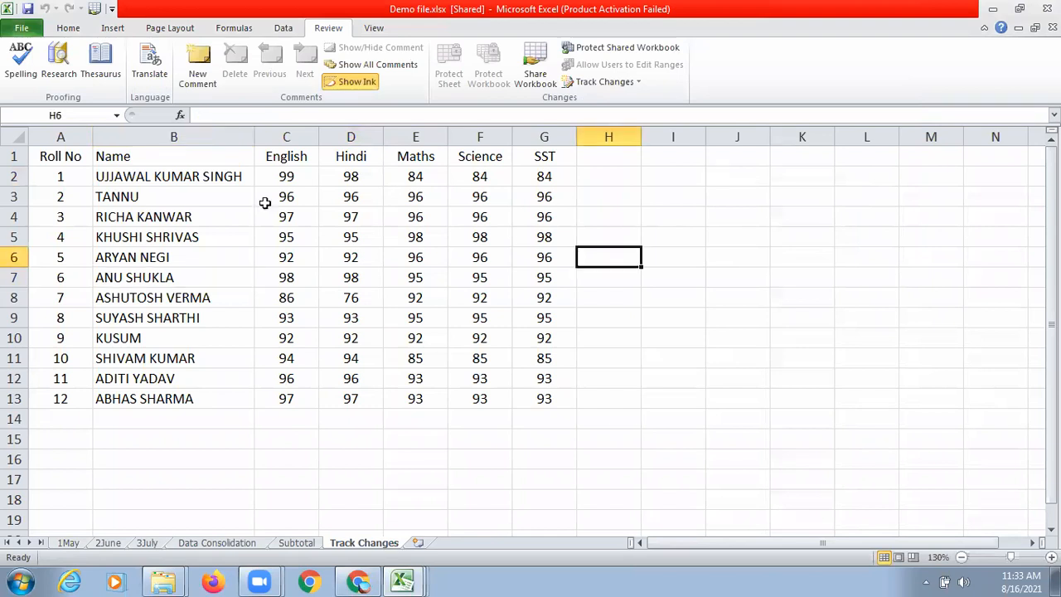
left_click(149, 200)
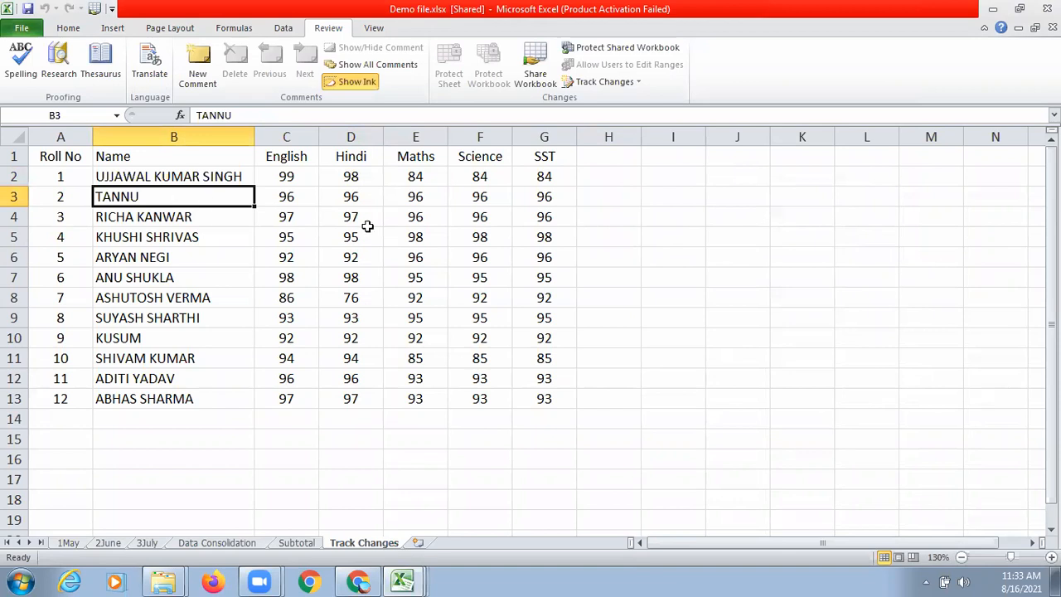
left_click(361, 176)
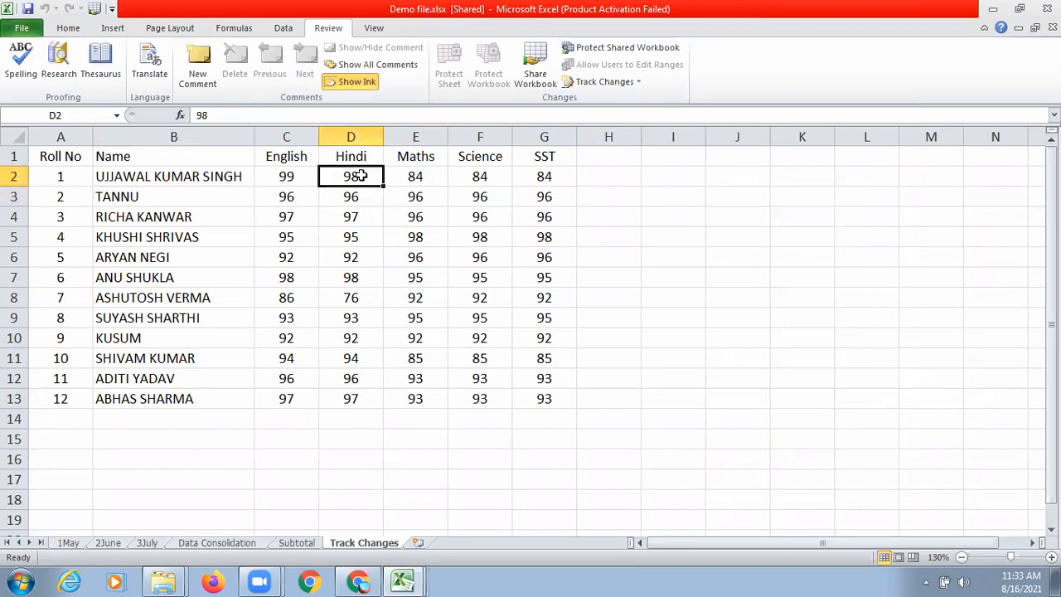
left_click(346, 300)
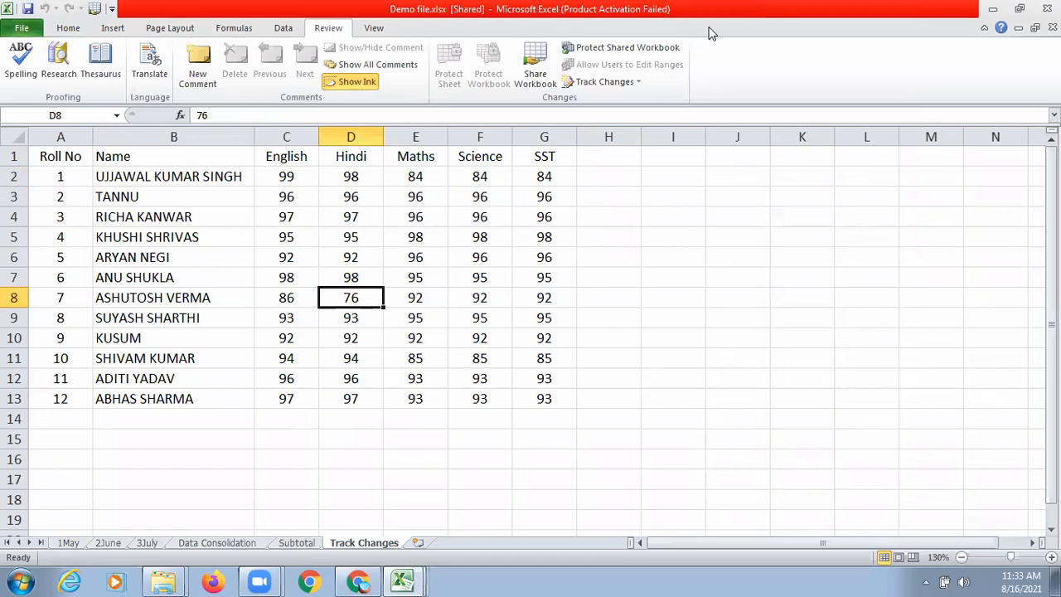
left_click(620, 80)
left_click(627, 118)
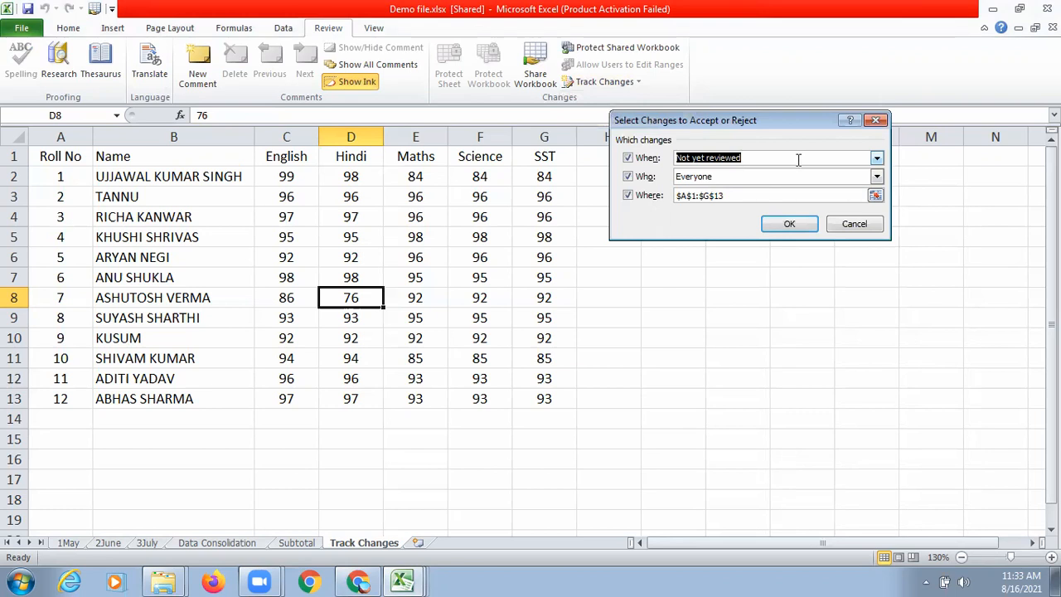
left_click(877, 122)
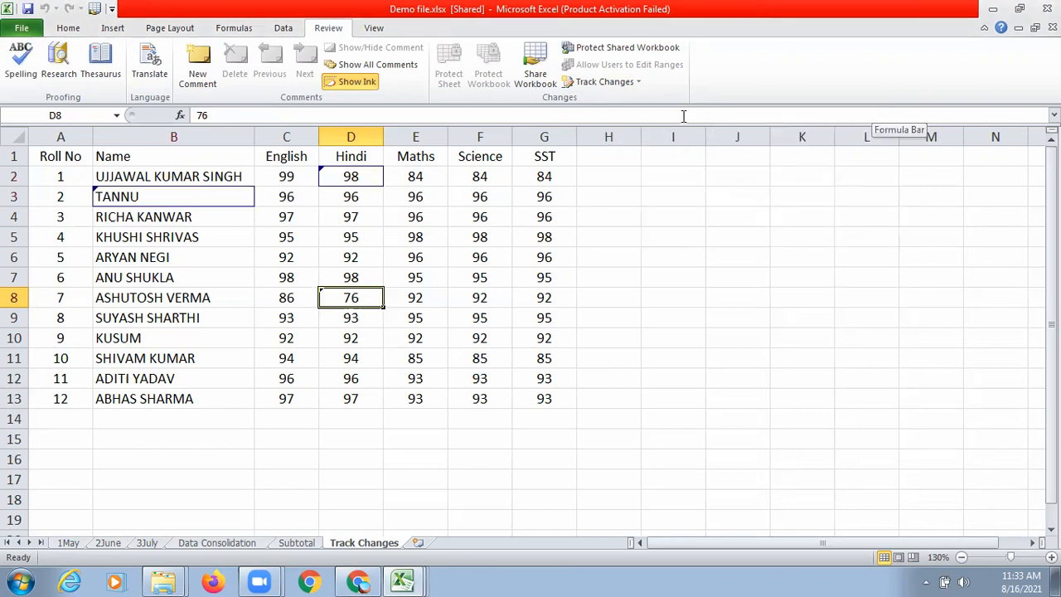
Step: Check for remaining changes to accept or reject with "Not yet reviewed", Everyone and $A$1:$G$13 as filters
left_click(623, 81)
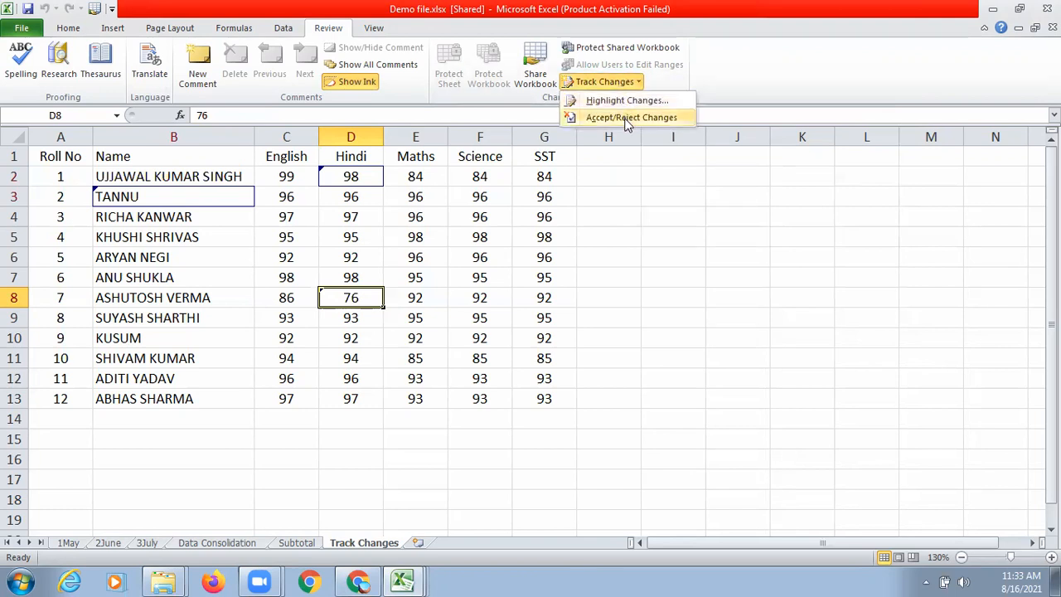
left_click(628, 117)
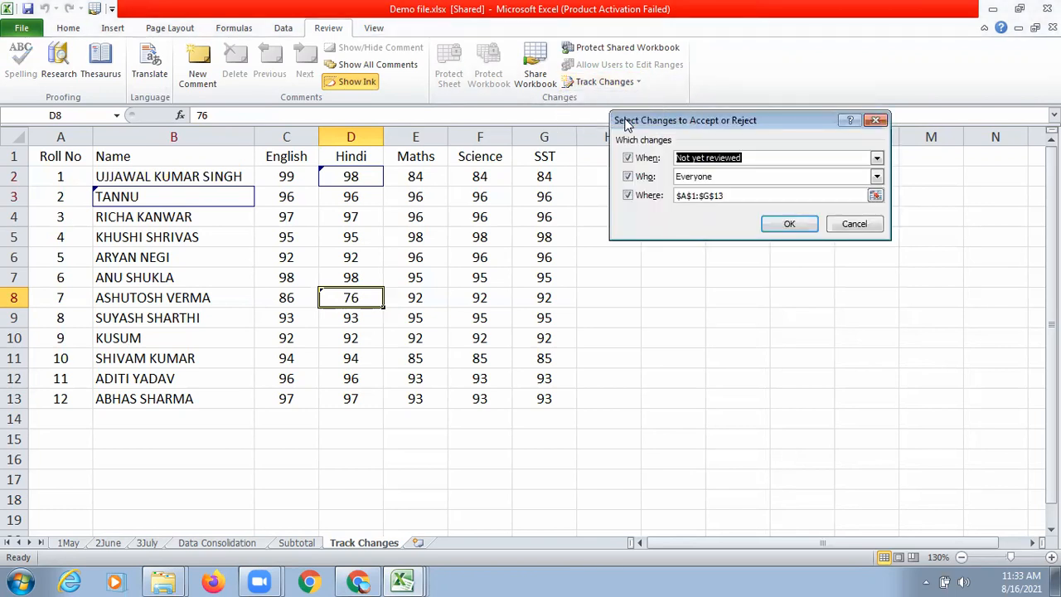
left_click(790, 224)
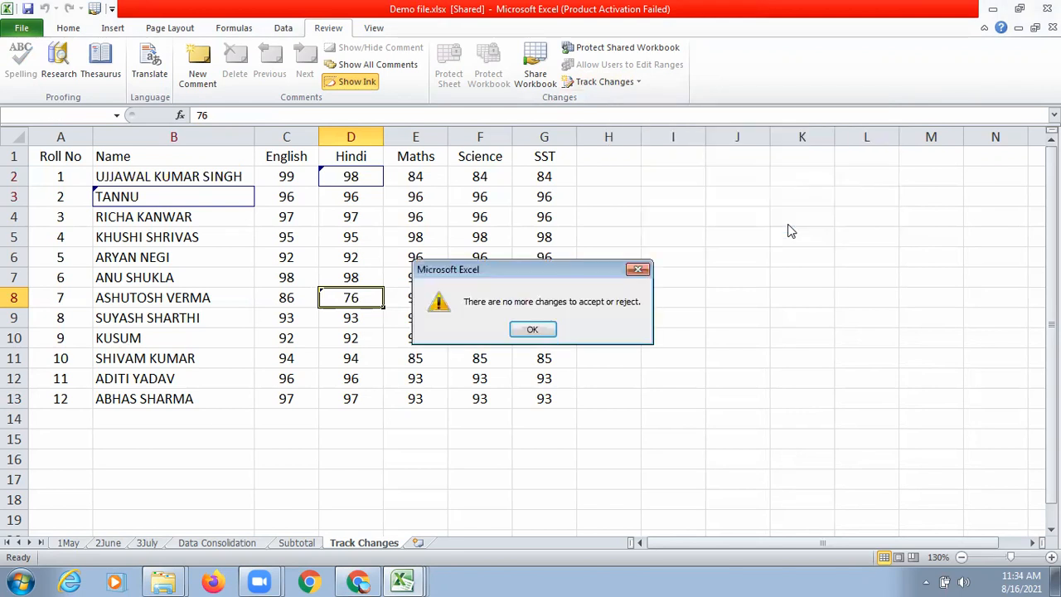
left_click(531, 331)
left_click(517, 196)
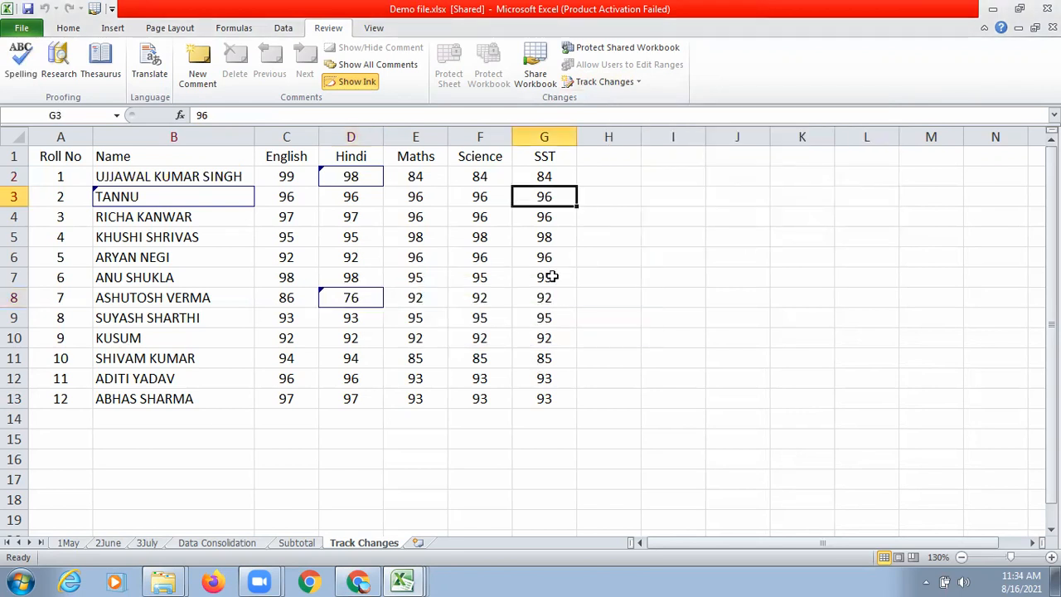
left_click(615, 83)
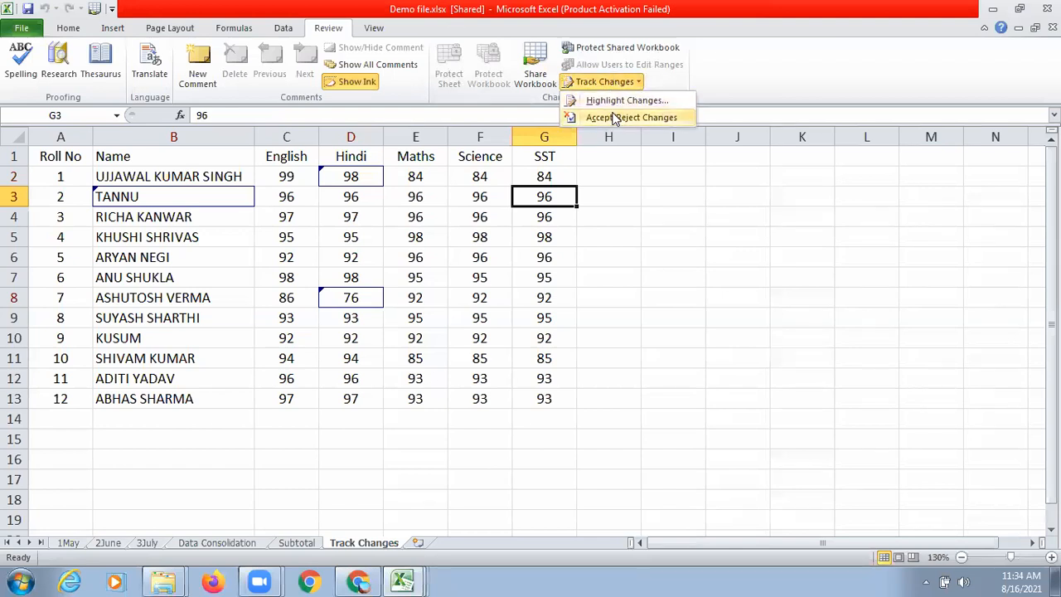
left_click(441, 268)
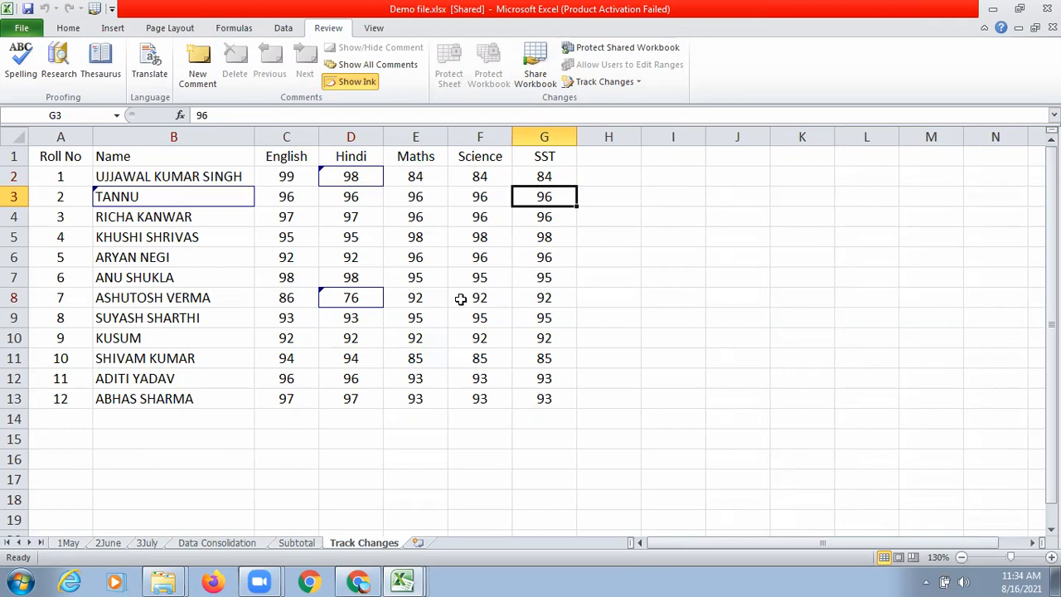
left_click(488, 25)
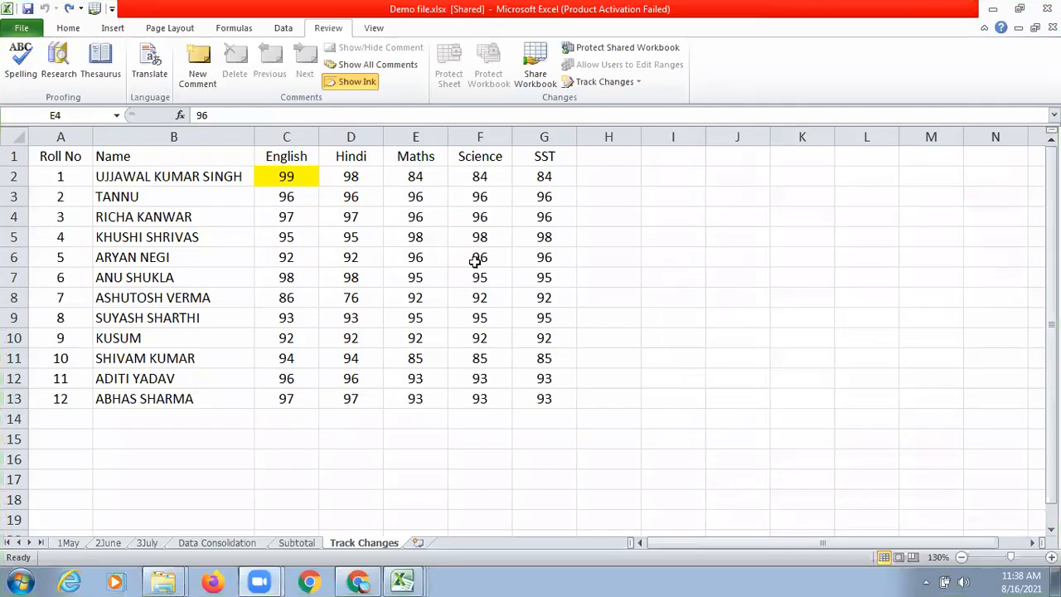
Step: Turn off change tracking for the marks workbook and remove it from shared use
left_click_drag(62, 157, 253, 373)
key("shift+Down")
key("shift+Right")
key("shift+Right")
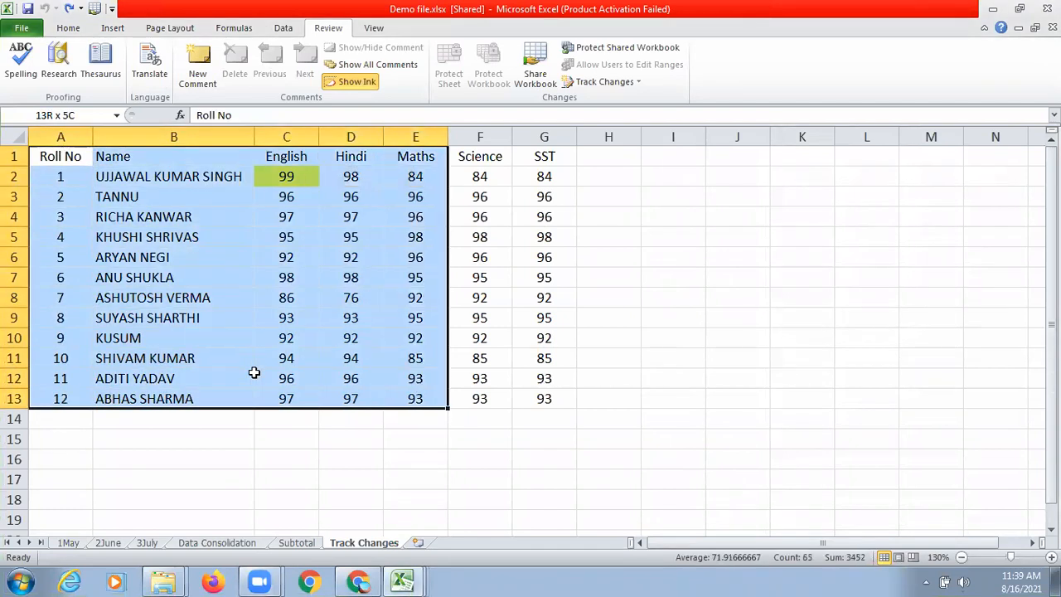
key("shift+Right")
key("shift+Right")
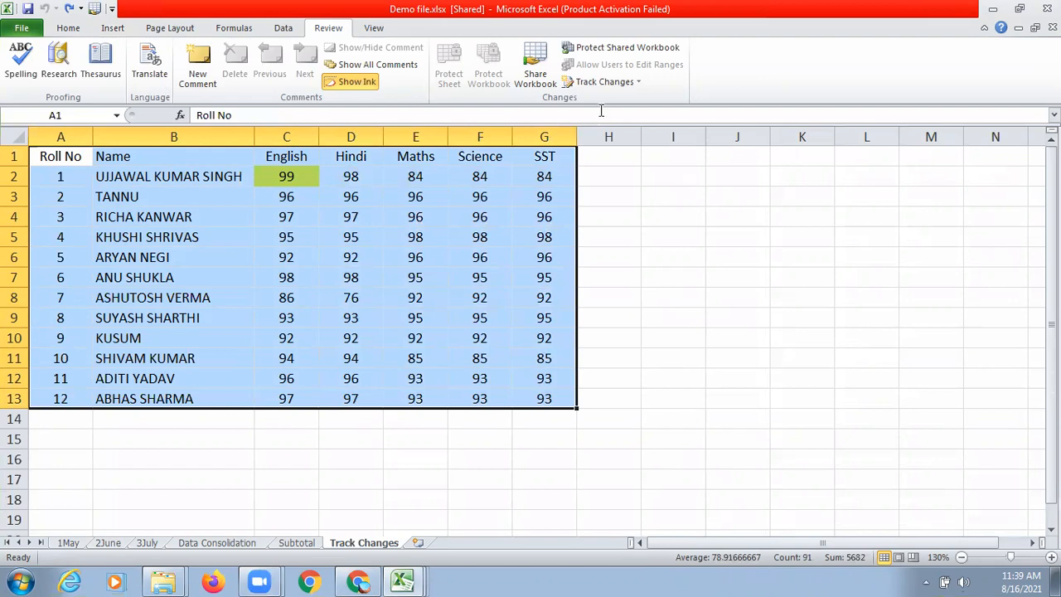
left_click(602, 83)
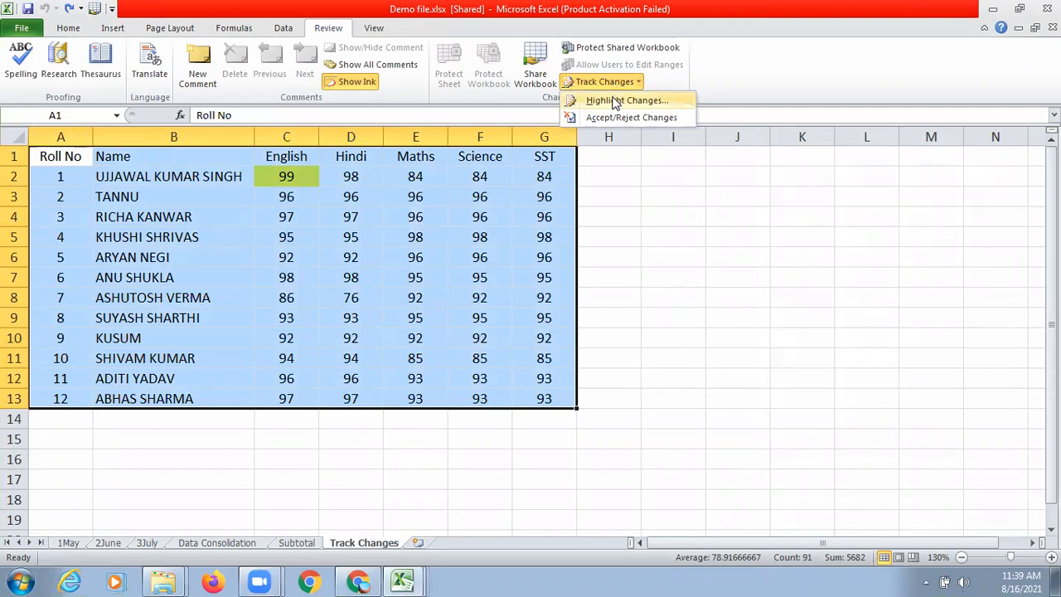
left_click(614, 100)
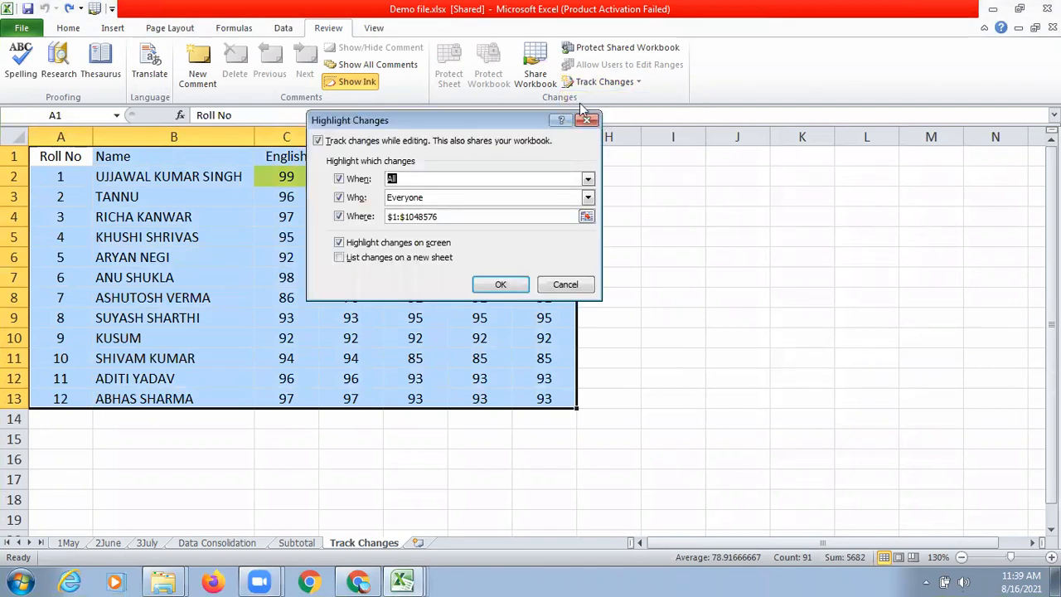
left_click(319, 142)
left_click(516, 286)
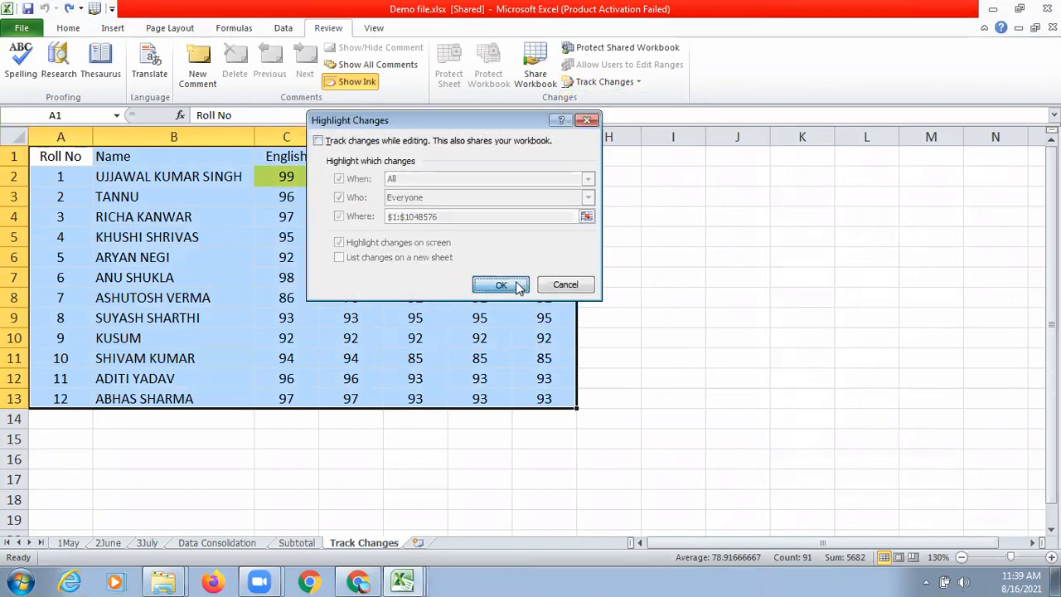
left_click(502, 352)
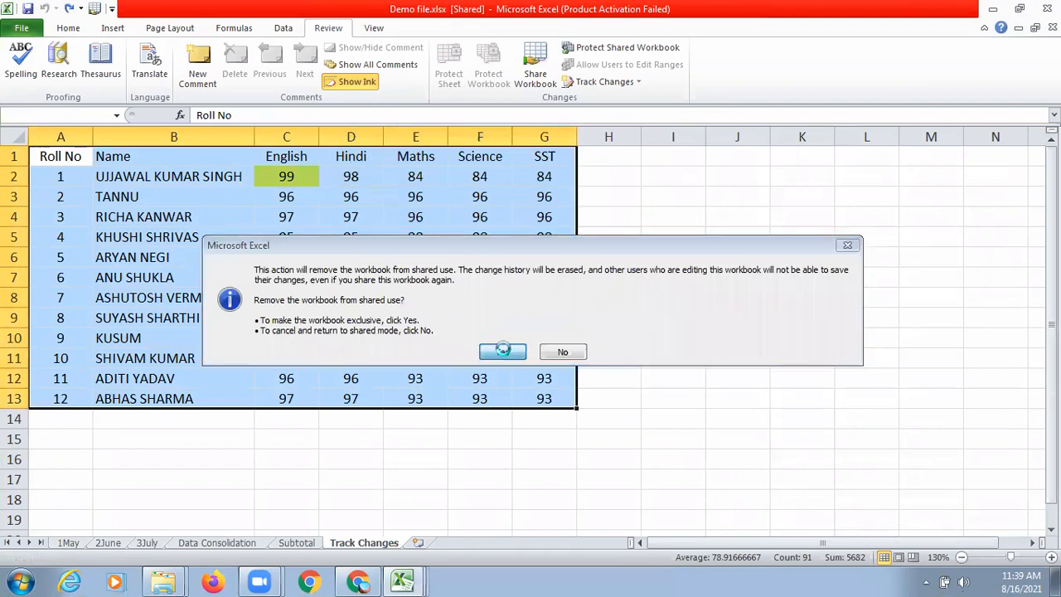
left_click(661, 292)
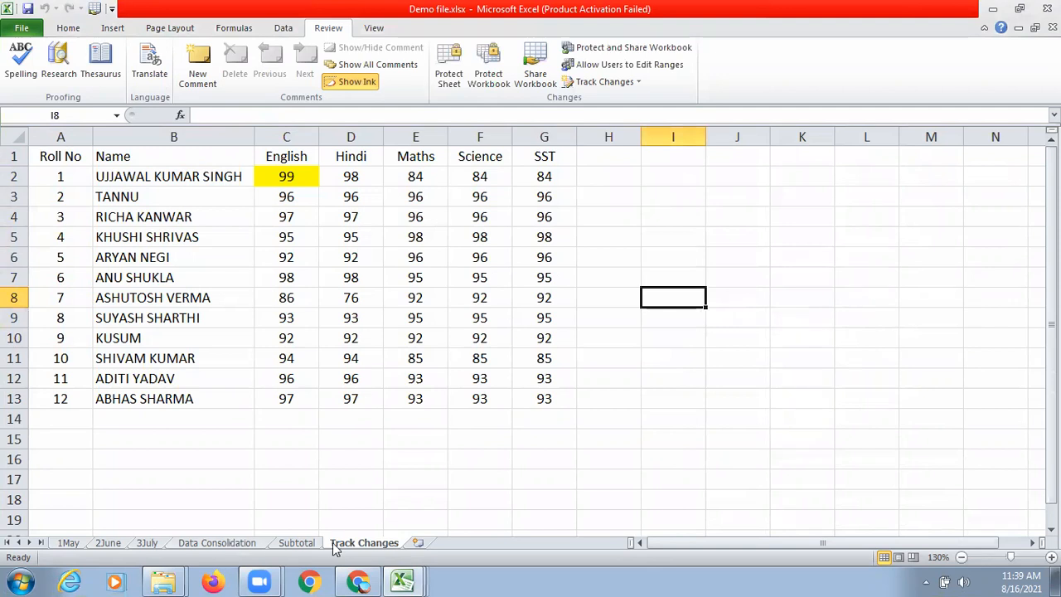
Step: Open the 1May sheet and examine its ice cream sales table at 160% zoom
left_click(214, 549)
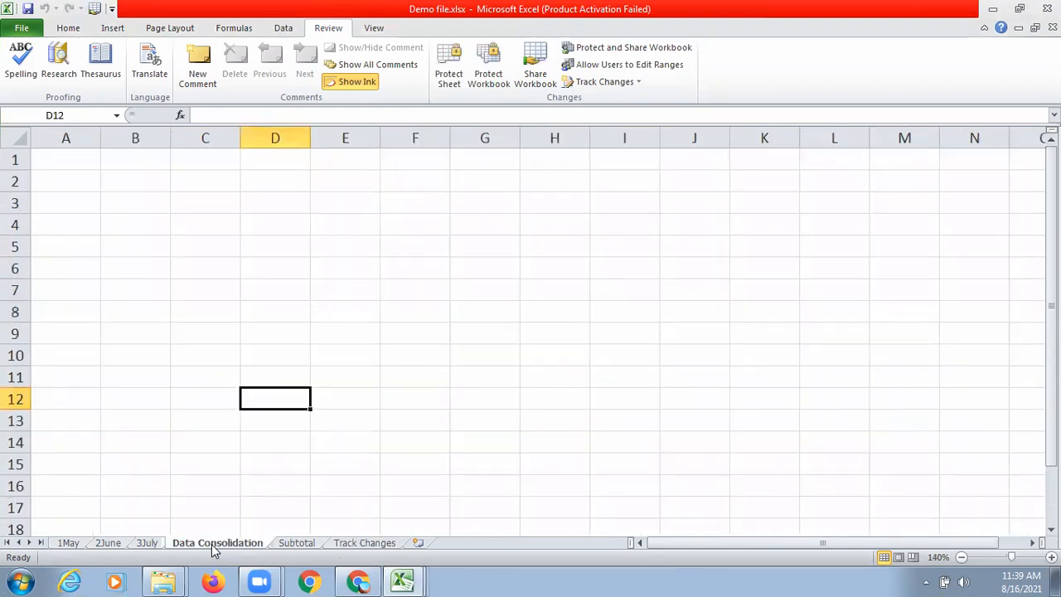
left_click(68, 546)
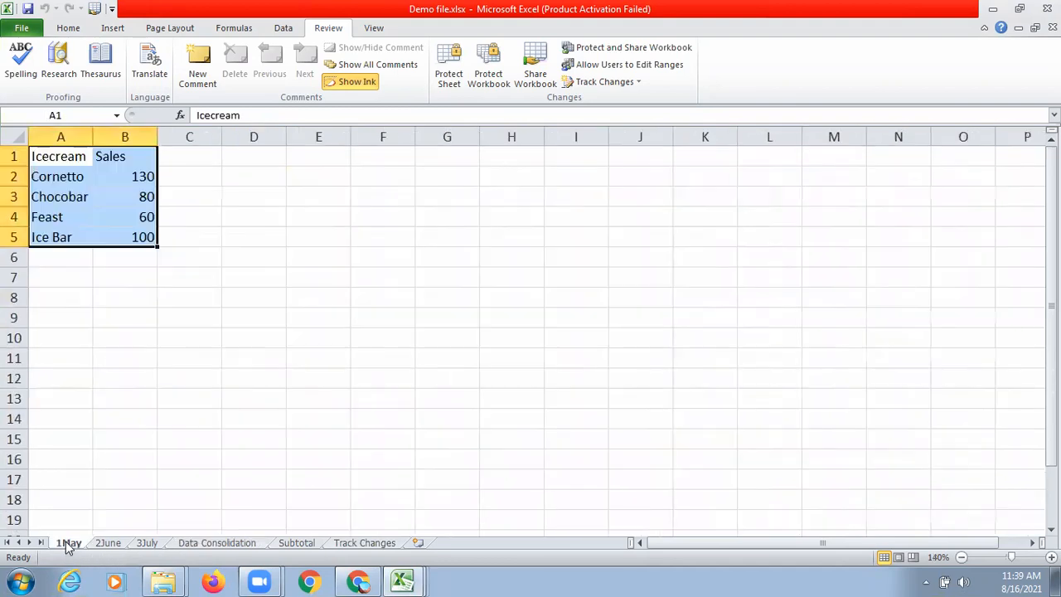
left_click(234, 455)
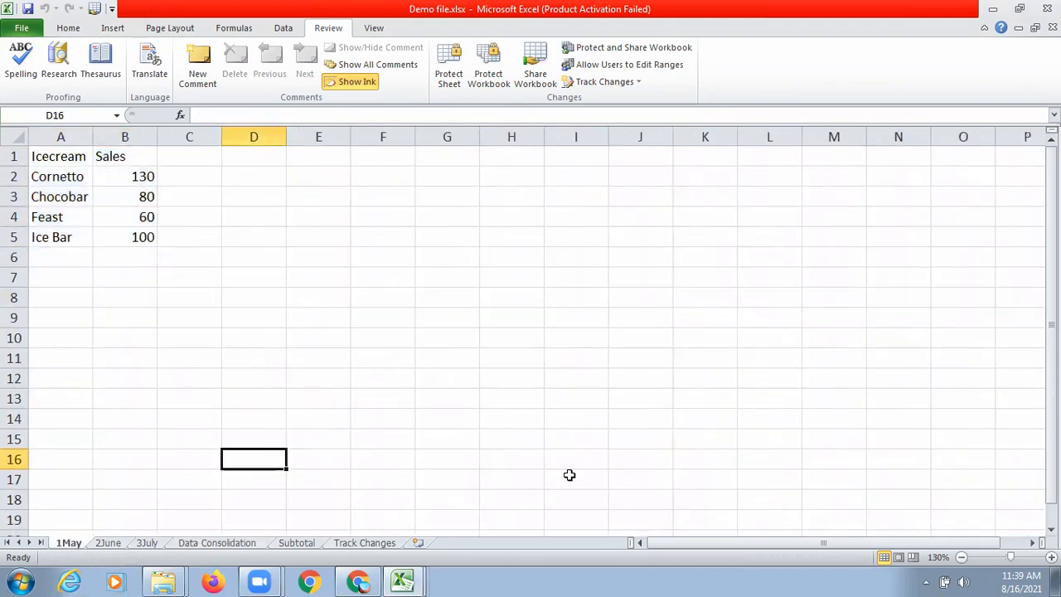
left_click(1051, 557)
left_click(1051, 558)
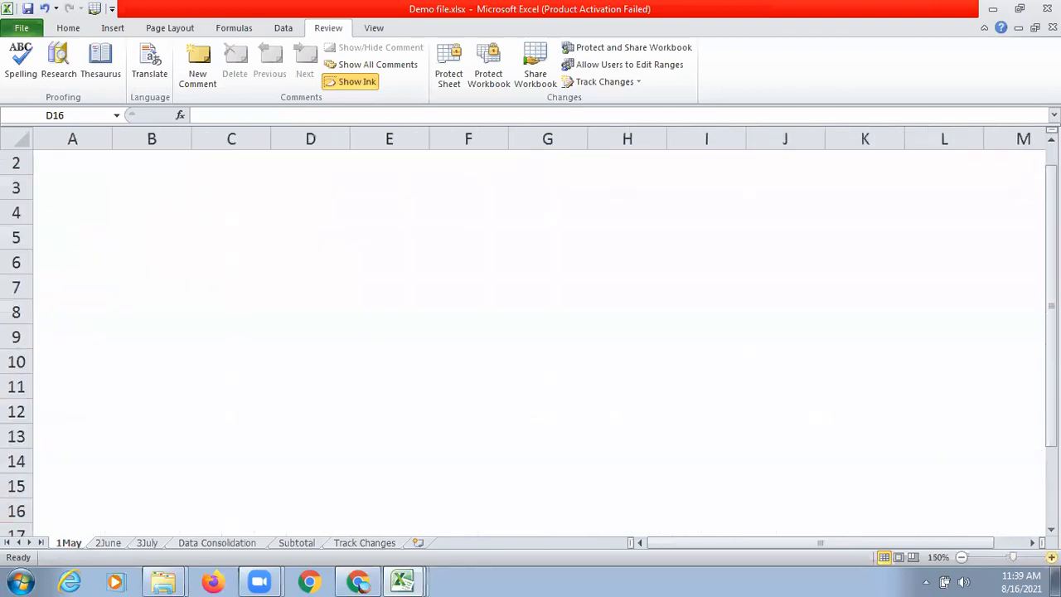
left_click_drag(1051, 305, 1052, 287)
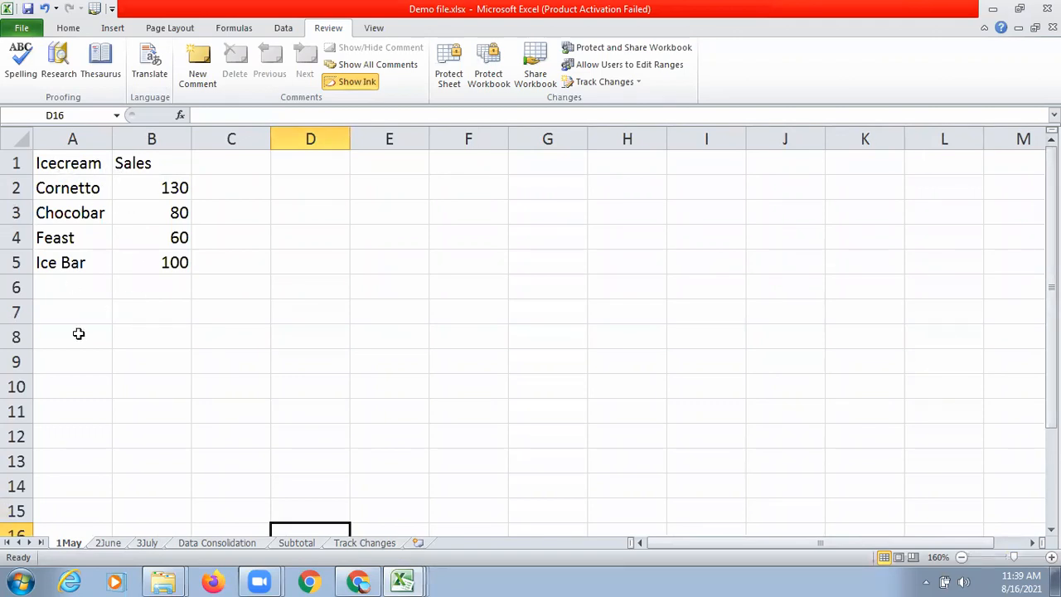
Step: Compare the ice cream sales tables on the 1May, 2June and 3July sheets, finishing on the Data Consolidation sheet
left_click(109, 543)
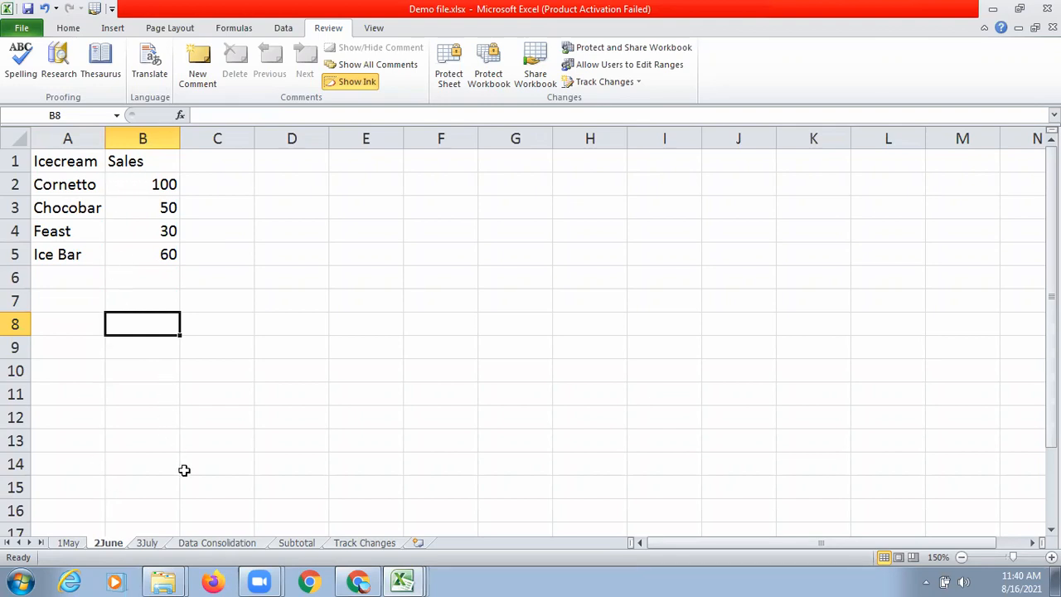
left_click(157, 544)
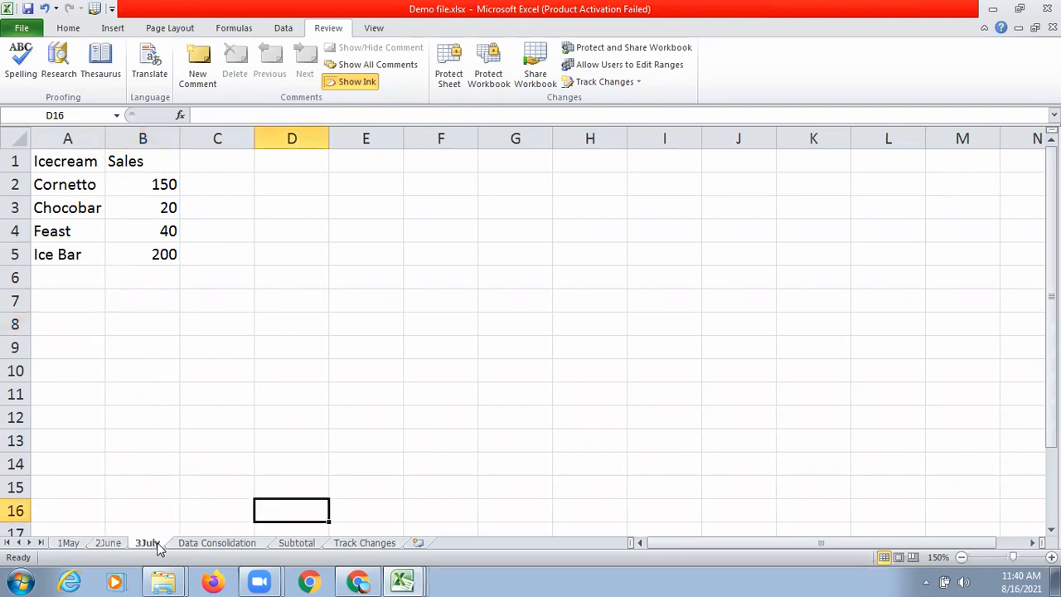
left_click(190, 545)
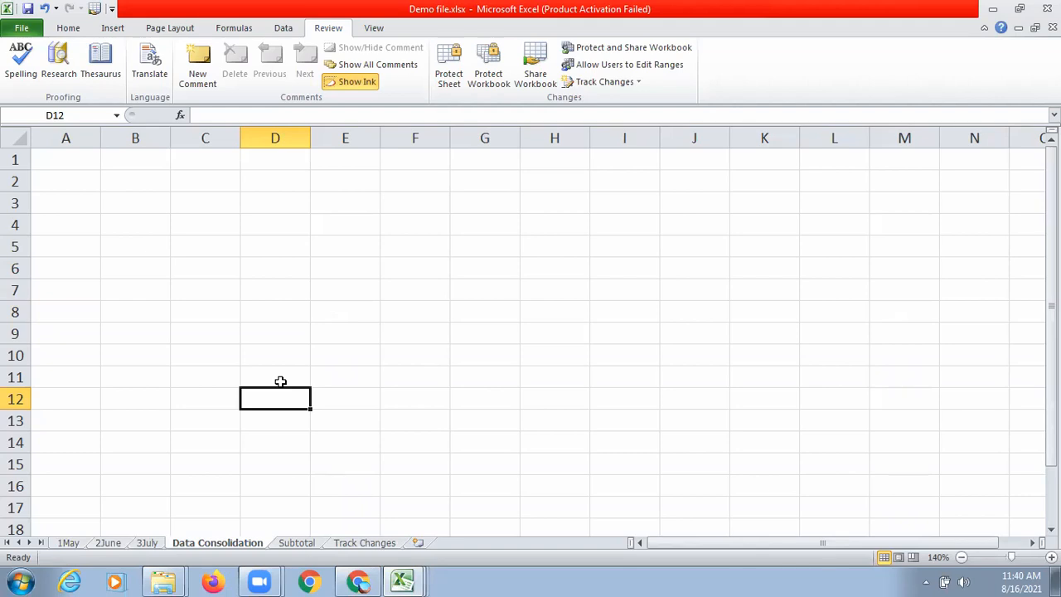
left_click(76, 543)
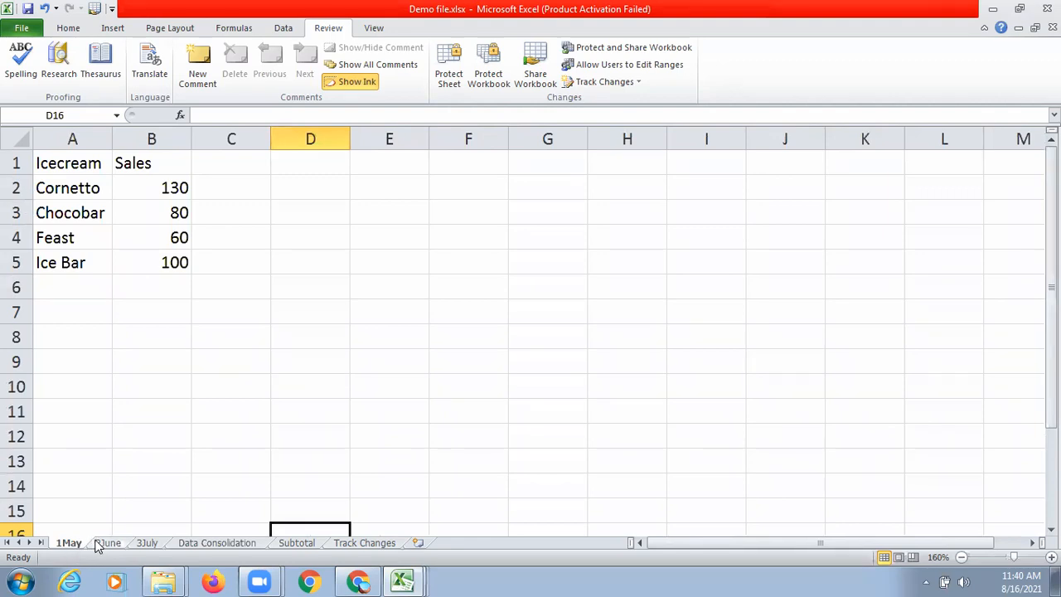
left_click(107, 543)
left_click(148, 543)
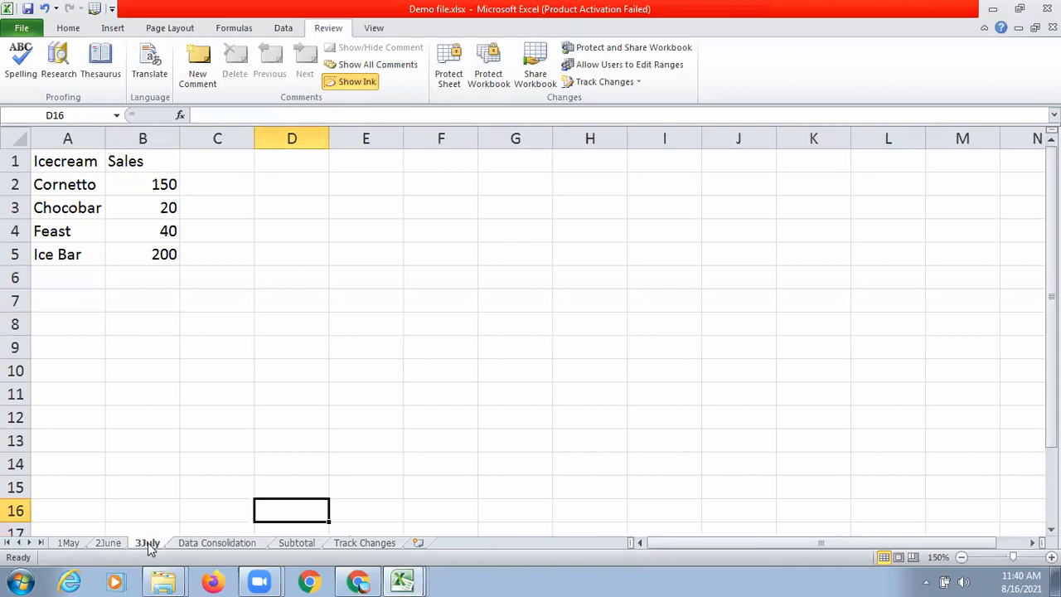
left_click(218, 543)
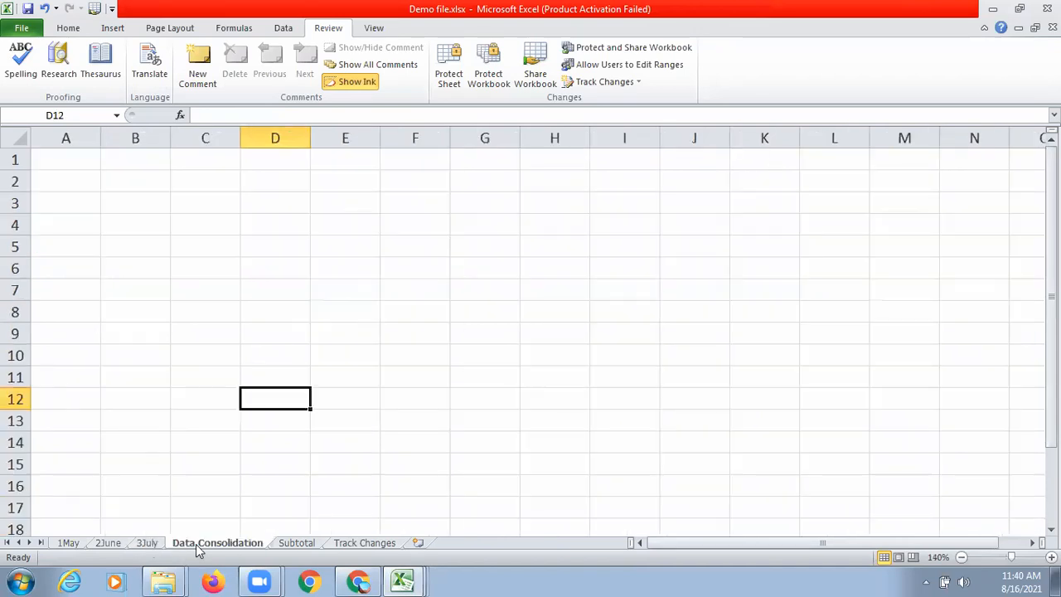
Step: Start a Consolidate operation at cell A1 of the Data Consolidation sheet with Sum as the function
left_click(58, 155)
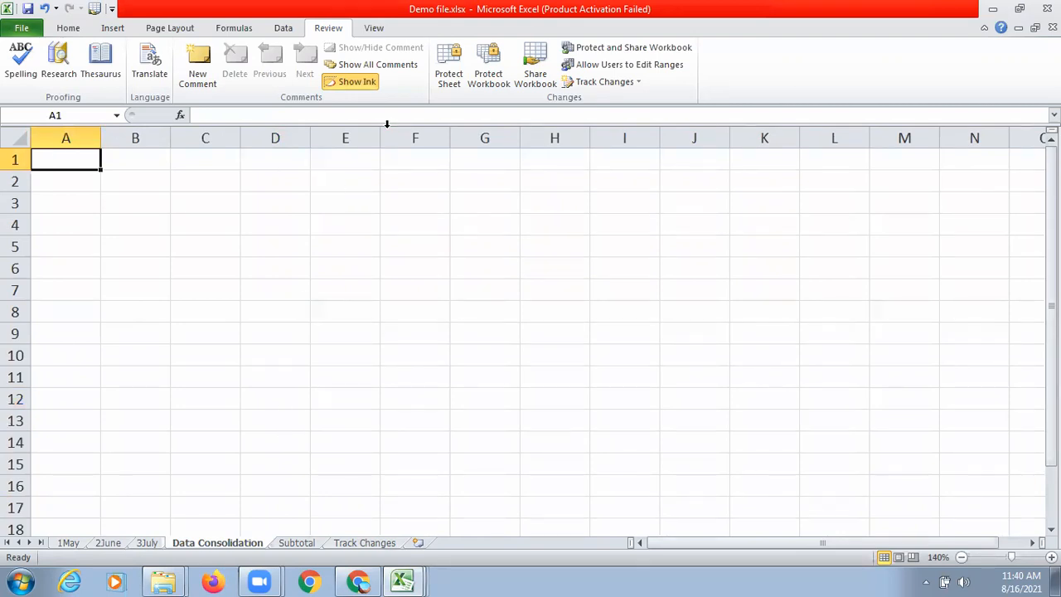
left_click(280, 30)
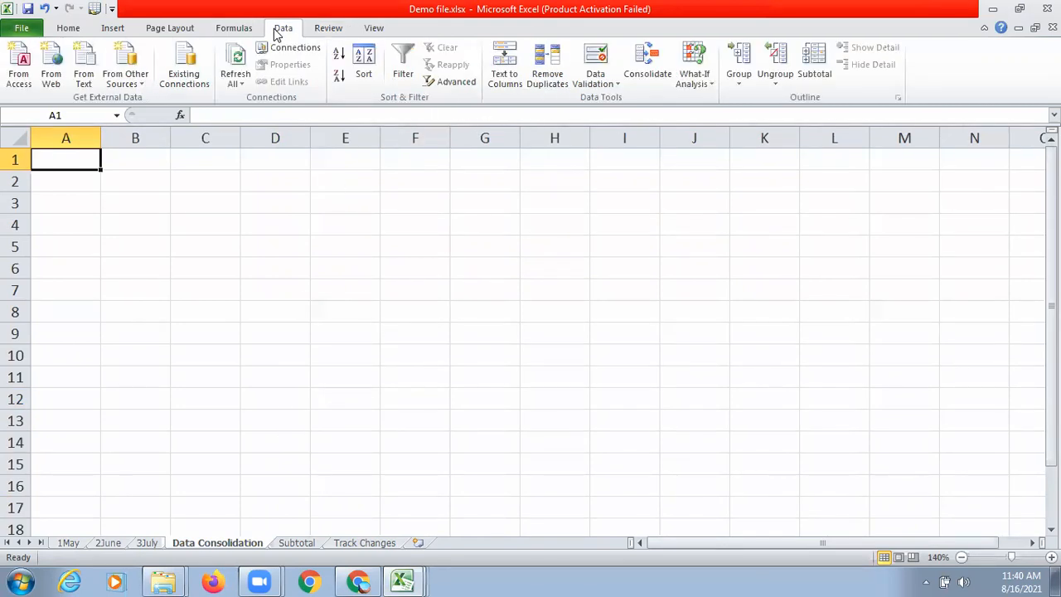
left_click(654, 80)
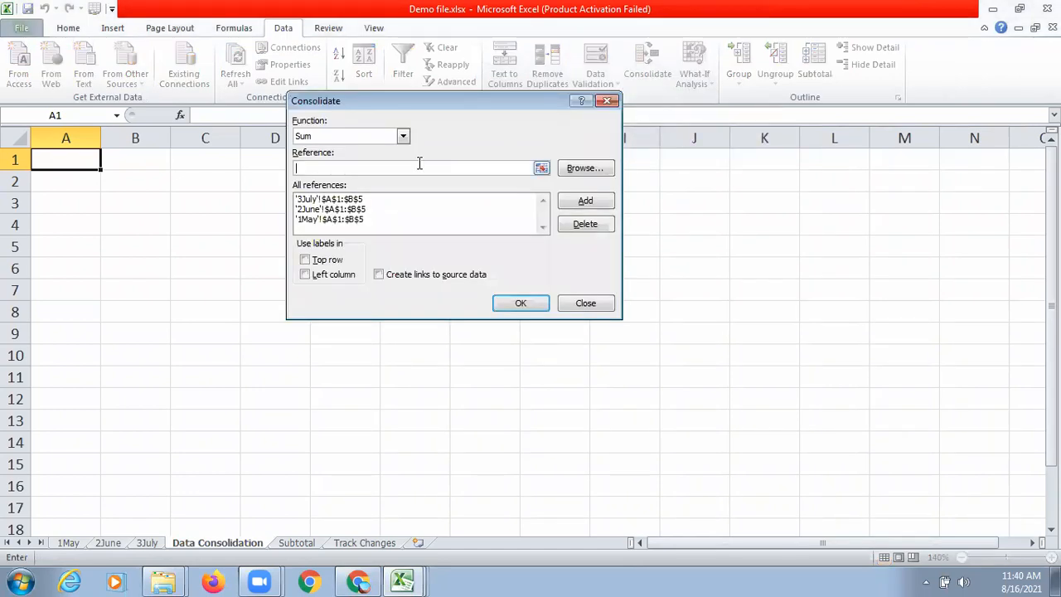
left_click(403, 137)
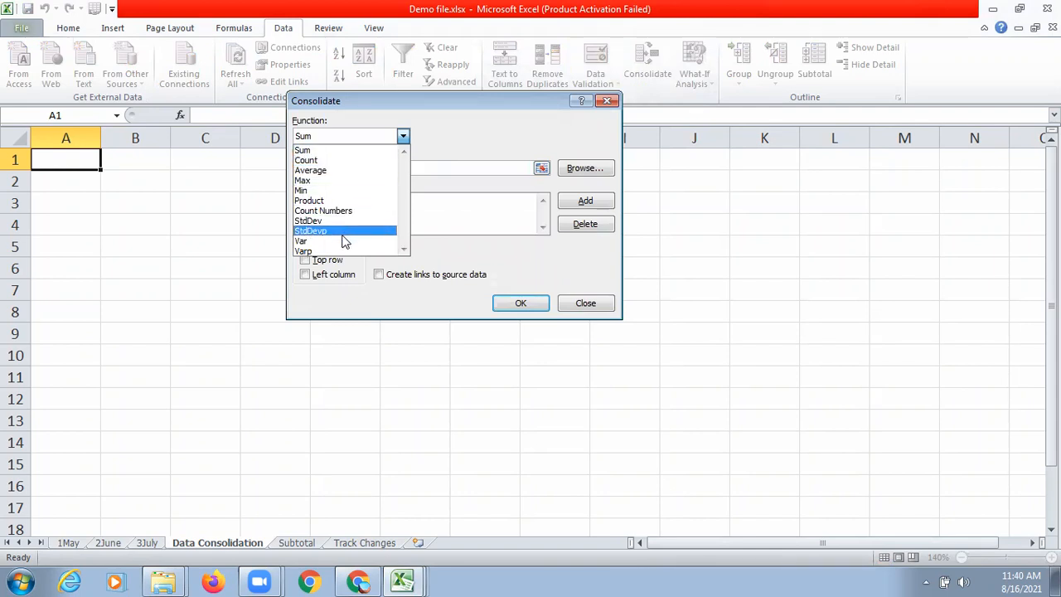
left_click(339, 152)
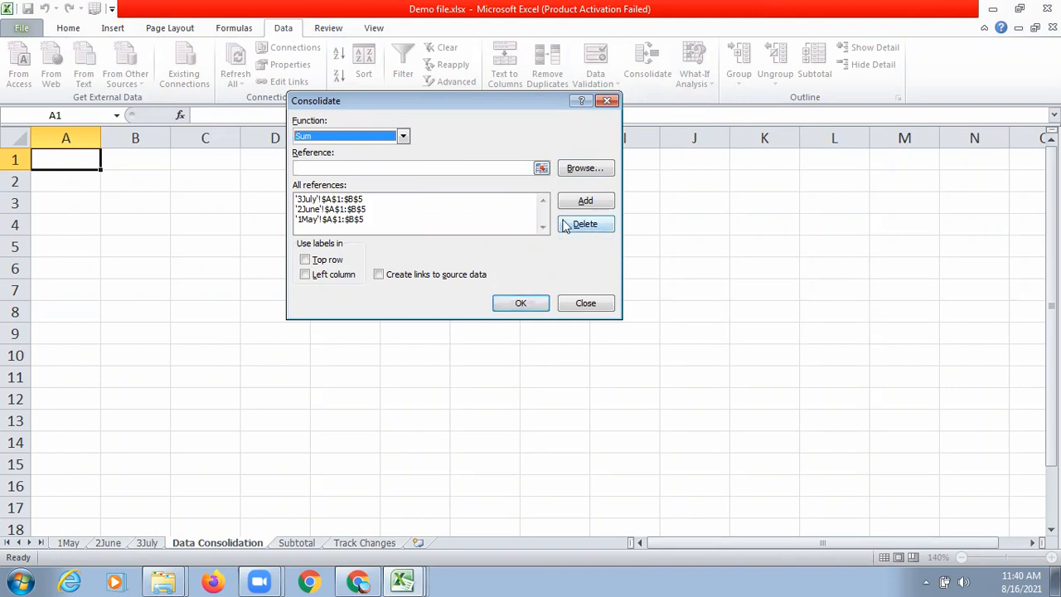
Step: Delete the existing 3July, 2June and 1May references from the consolidation's reference list
left_click(374, 200)
left_click(585, 224)
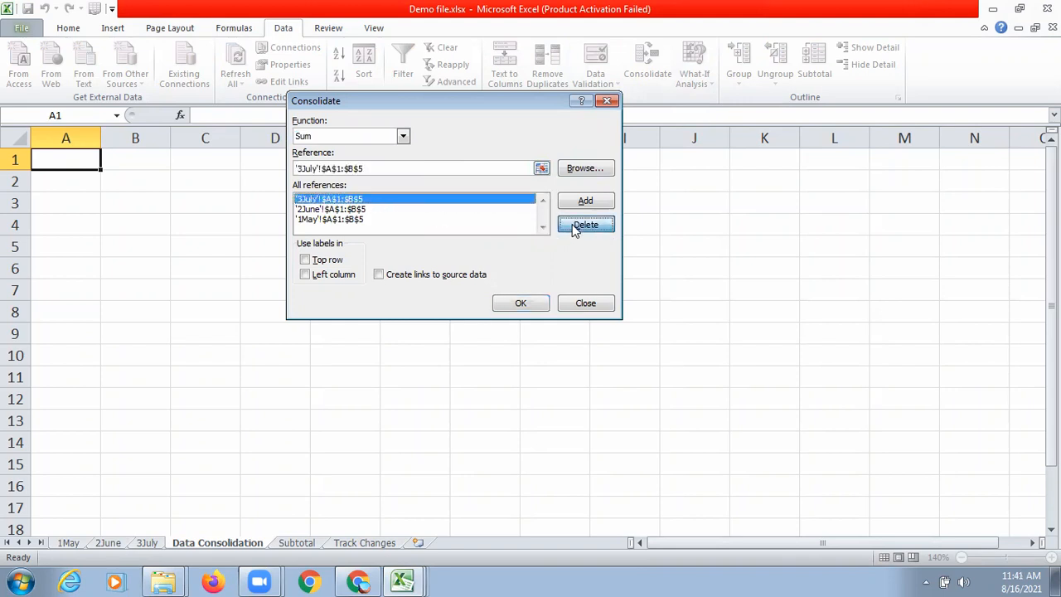
left_click(371, 200)
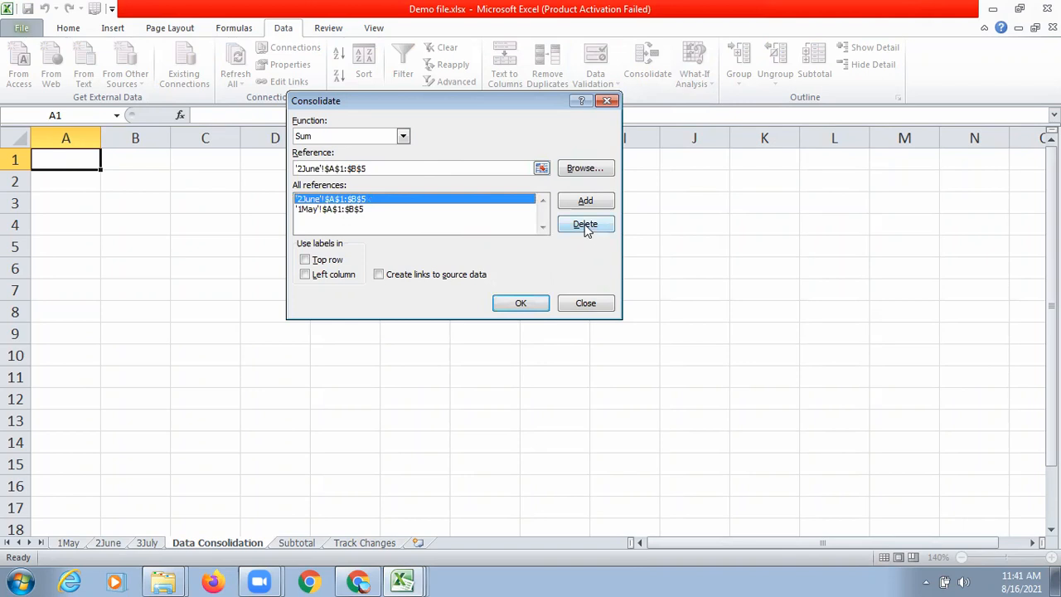
left_click(586, 224)
left_click(374, 201)
left_click(580, 227)
Step: Add the range $A$1:$B$5 from the 1May sheet to the consolidation references
left_click(491, 167)
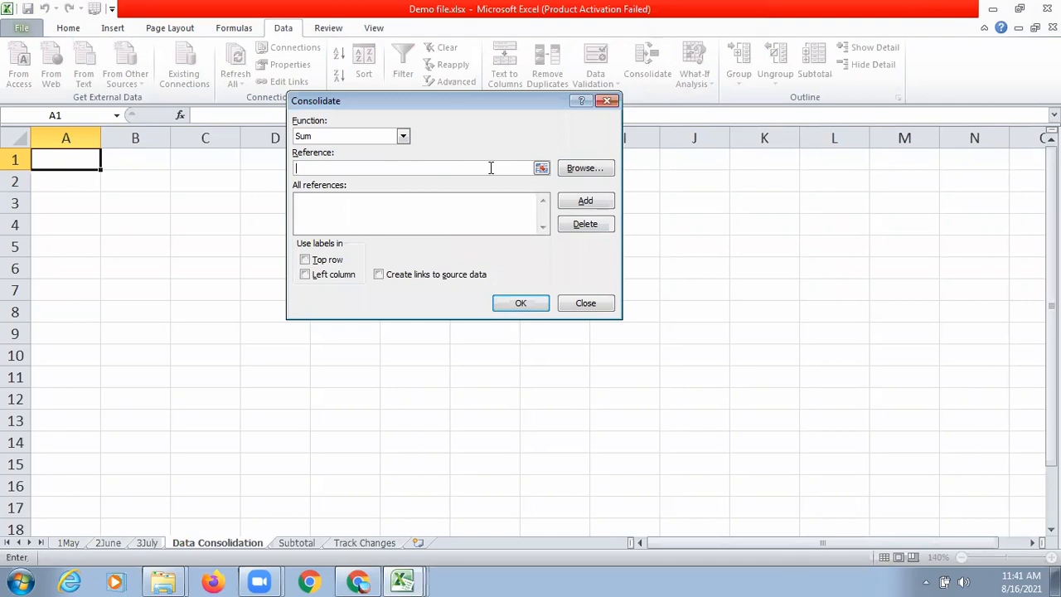
left_click(540, 169)
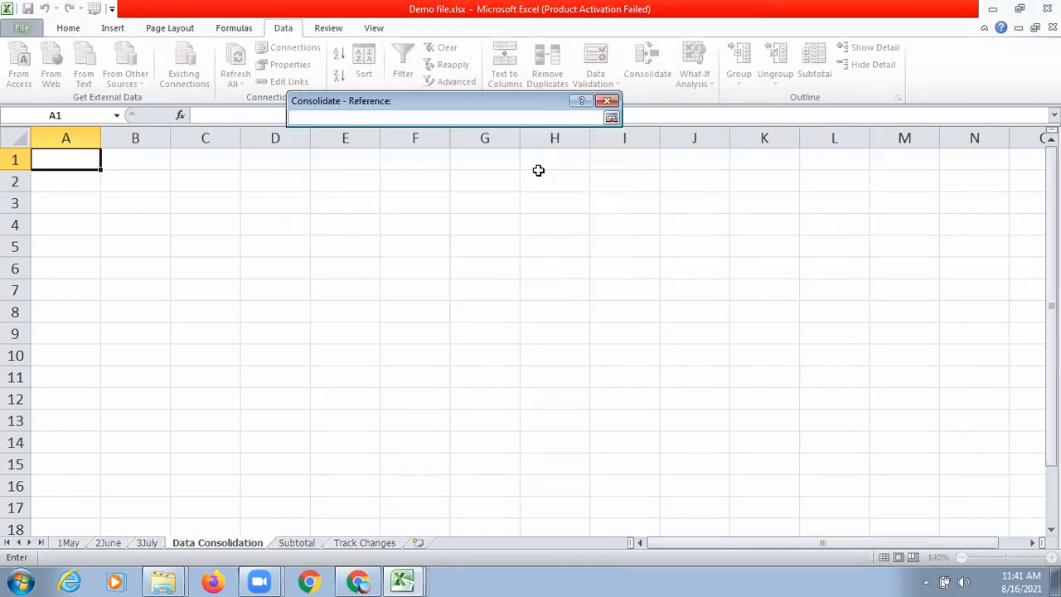
left_click(74, 543)
left_click_drag(86, 164, 170, 268)
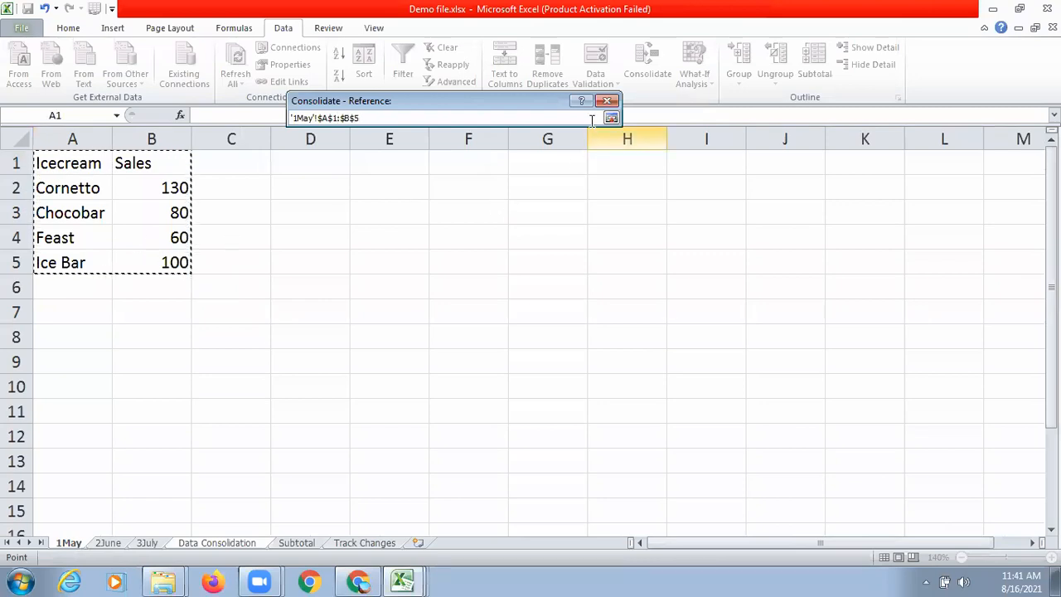
left_click(612, 118)
left_click(585, 202)
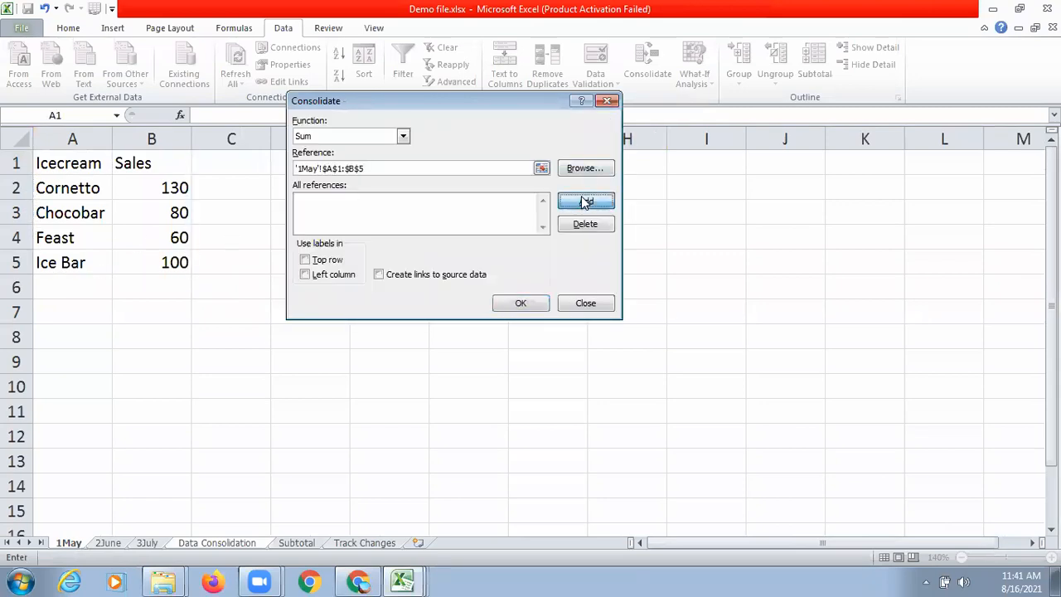
Step: Add the range $A$1:$B$5 from the 2June sheet to the consolidation references
left_click(541, 168)
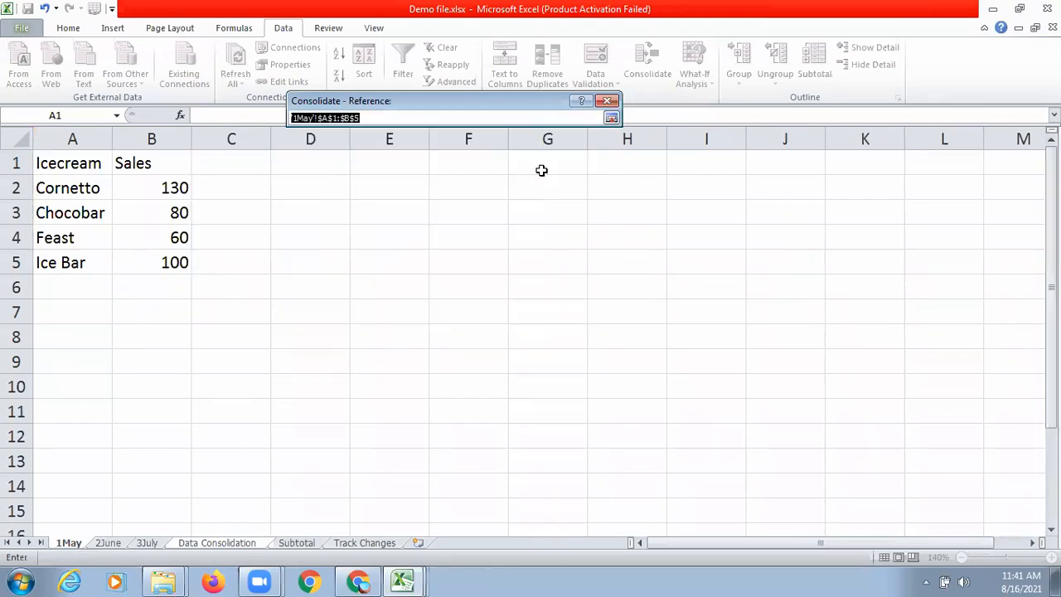
left_click(108, 543)
left_click_drag(73, 163, 162, 257)
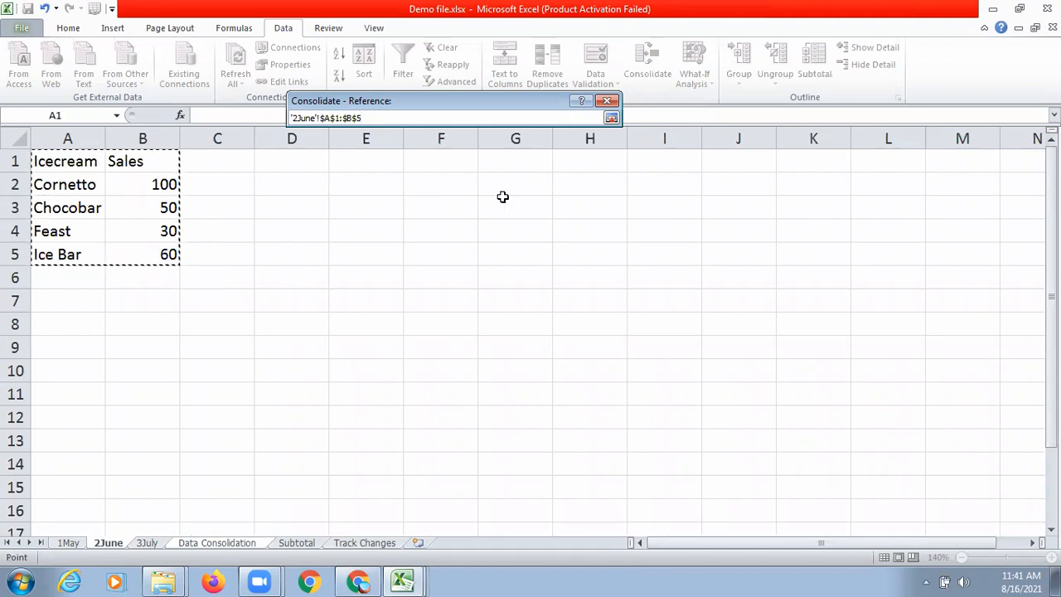
left_click(611, 118)
left_click(586, 202)
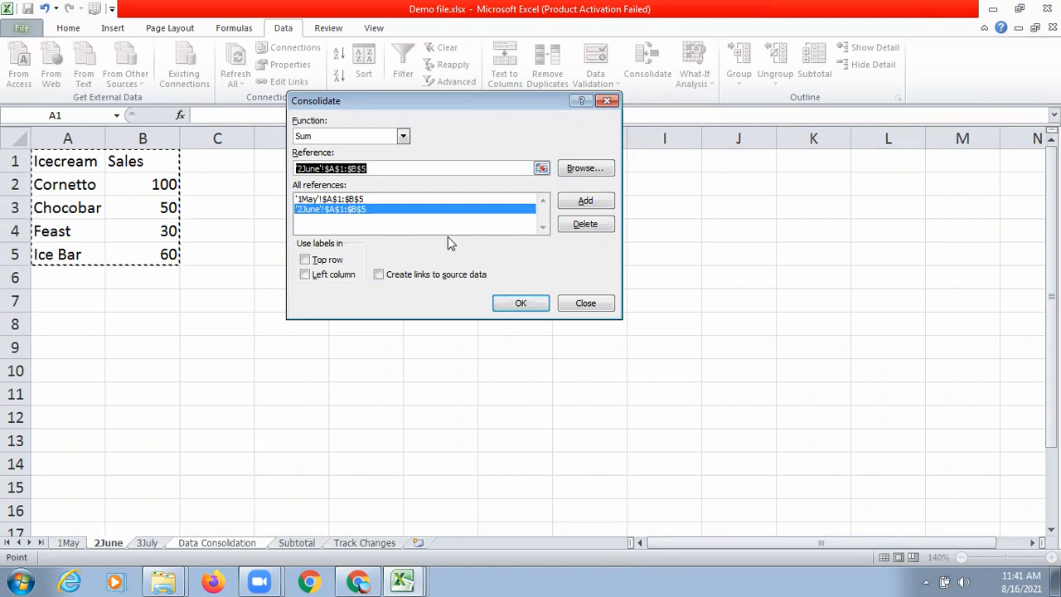
Step: Add the range $A$1:$B$5 from the 3July sheet to the consolidation references
left_click(150, 544)
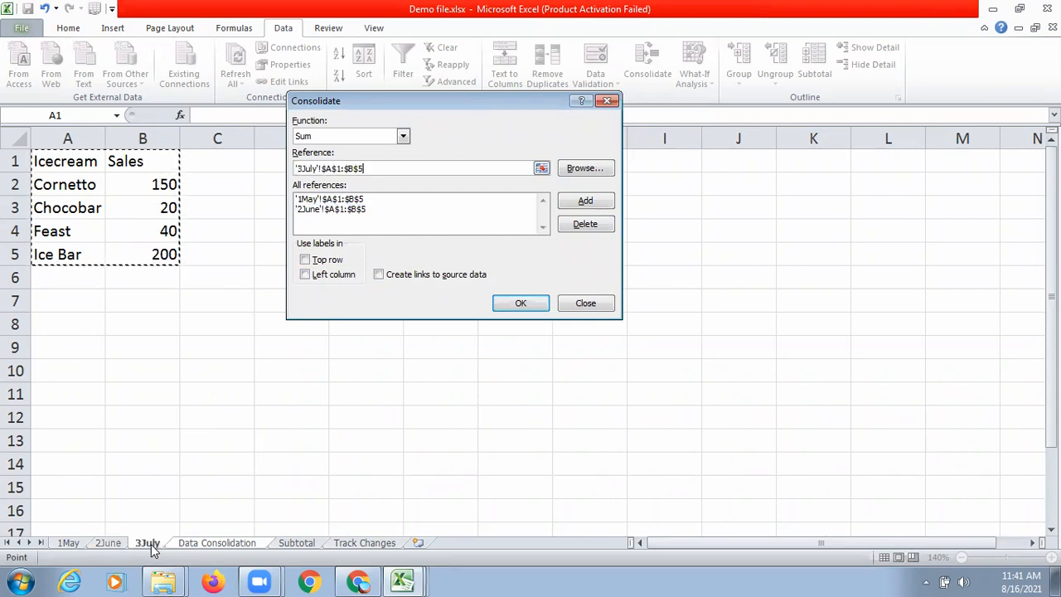
left_click_drag(60, 163, 161, 256)
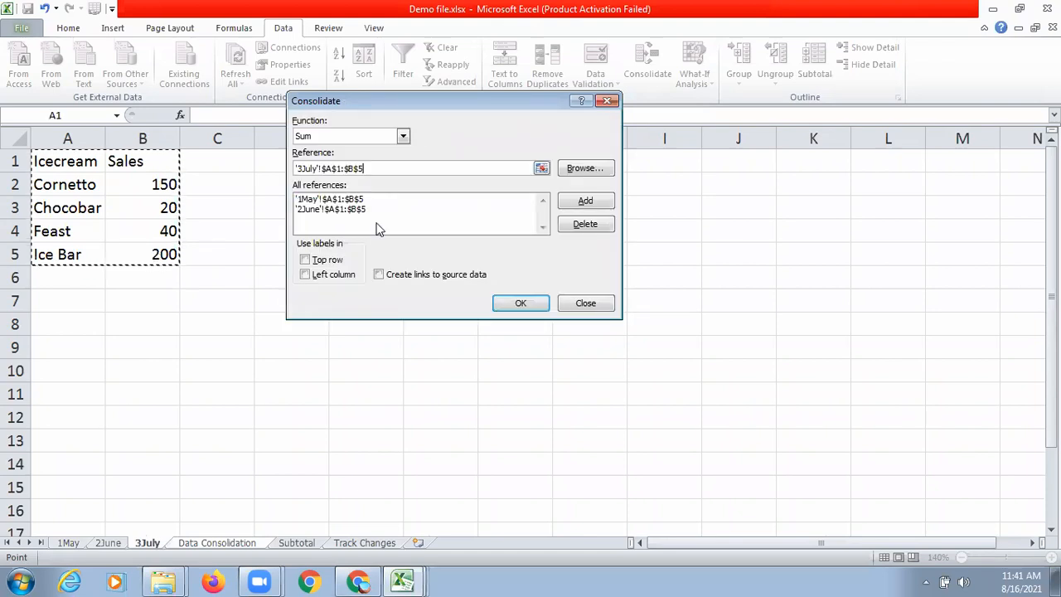
left_click(594, 203)
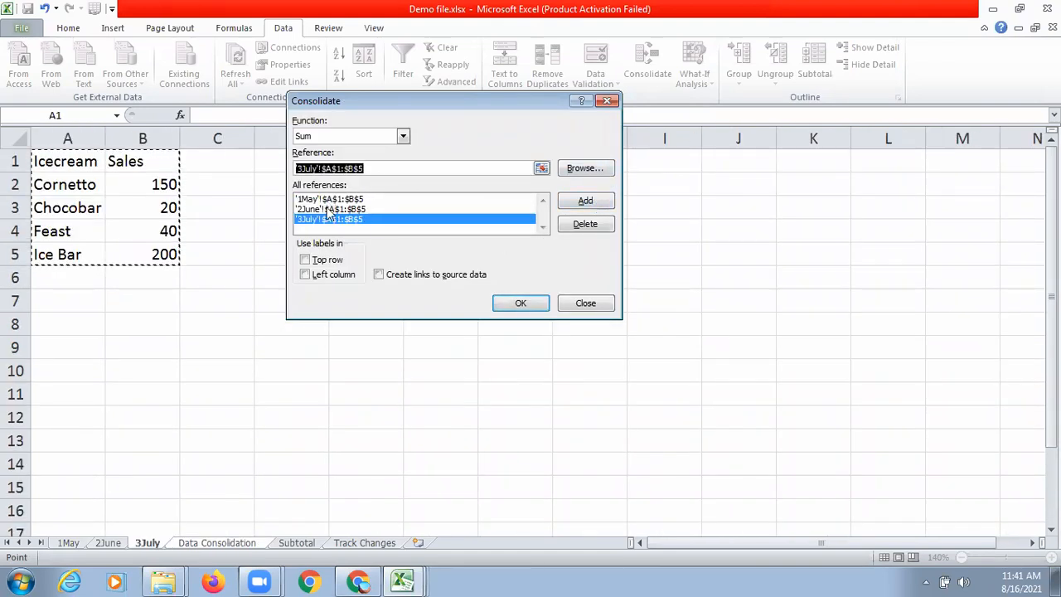
Step: Use labels from the top row and left column and run the Sum consolidation
left_click(305, 260)
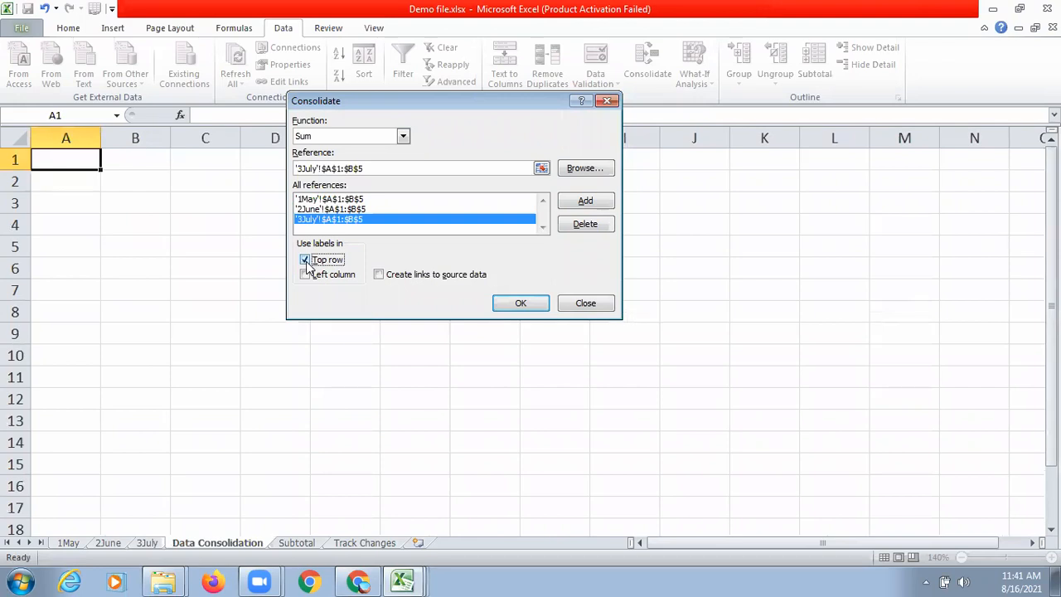
left_click(305, 276)
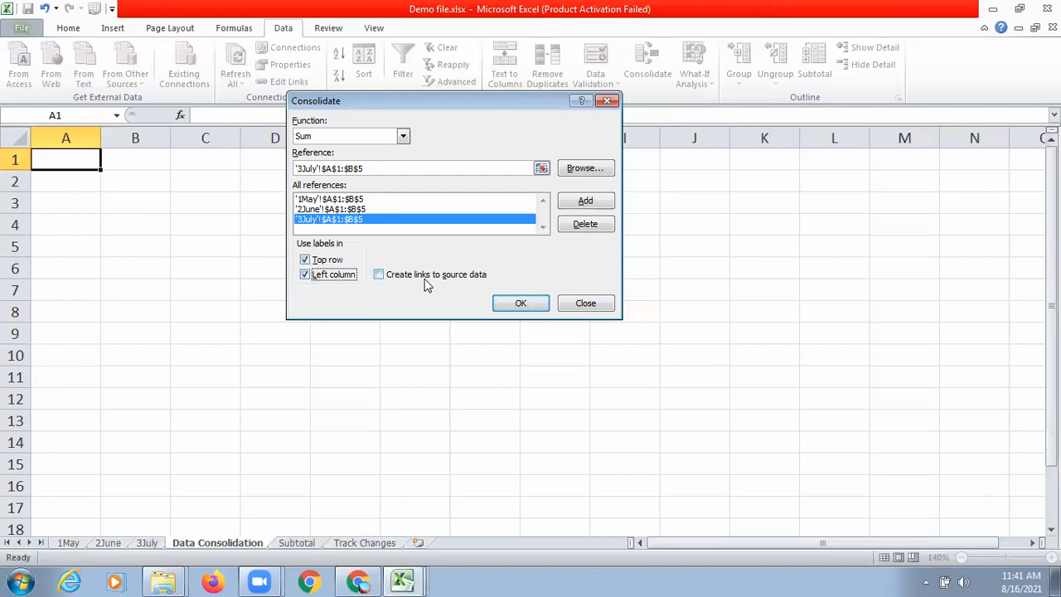
left_click(507, 304)
left_click(373, 328)
left_click(146, 183)
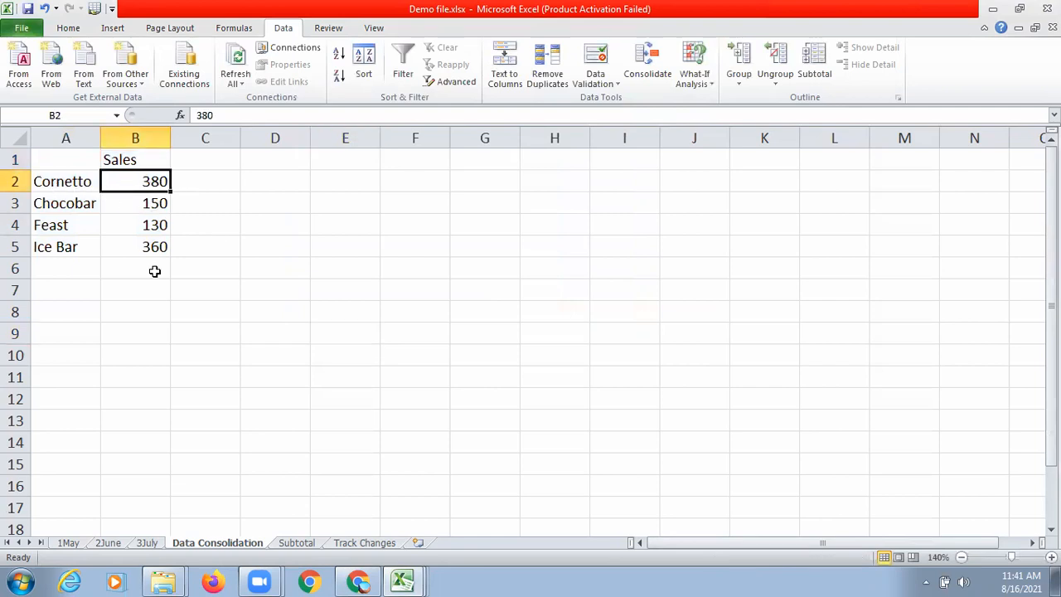
Step: Compare the Cornetto sales on the 1May, 2June and 3July sheets with the consolidated total
left_click(70, 543)
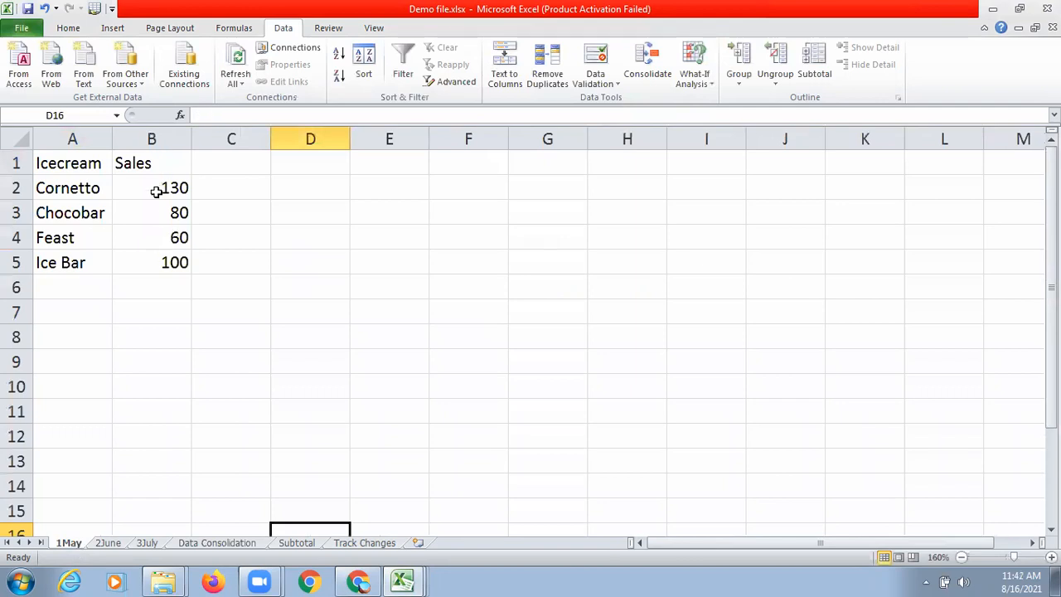
left_click(156, 189)
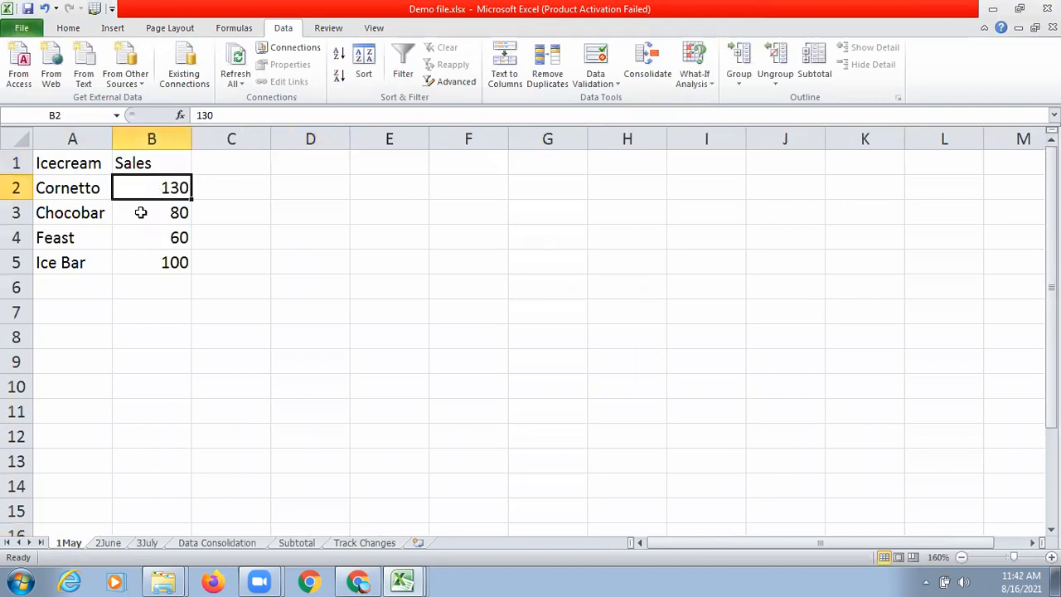
left_click(106, 543)
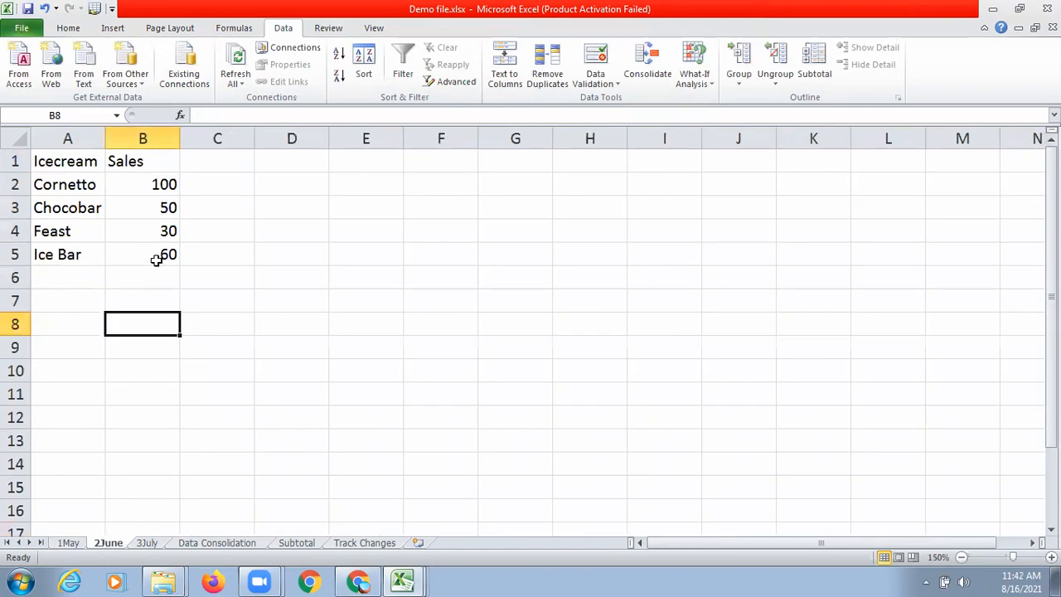
left_click(70, 544)
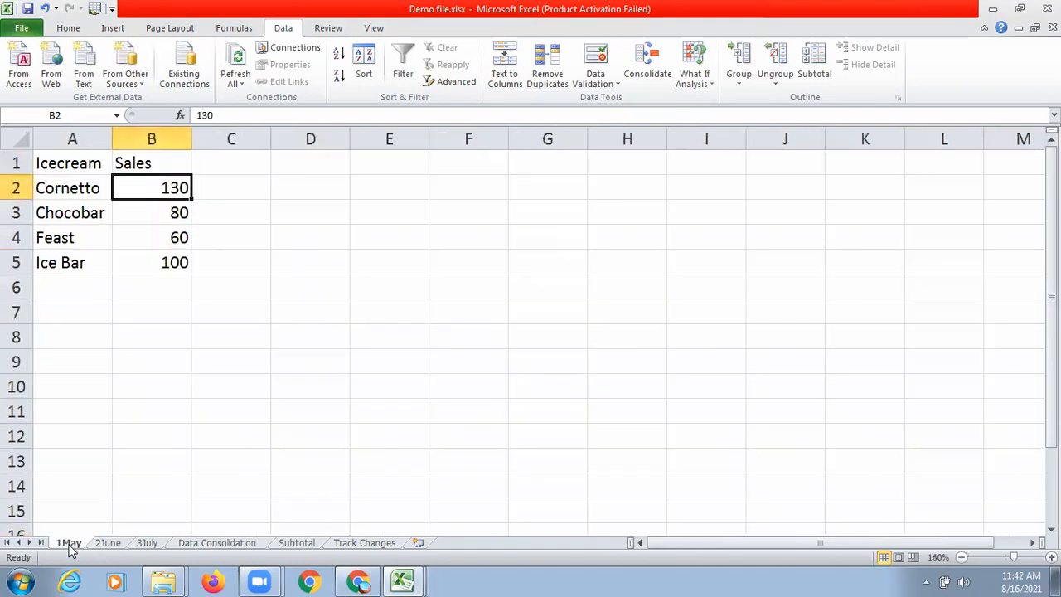
left_click(107, 545)
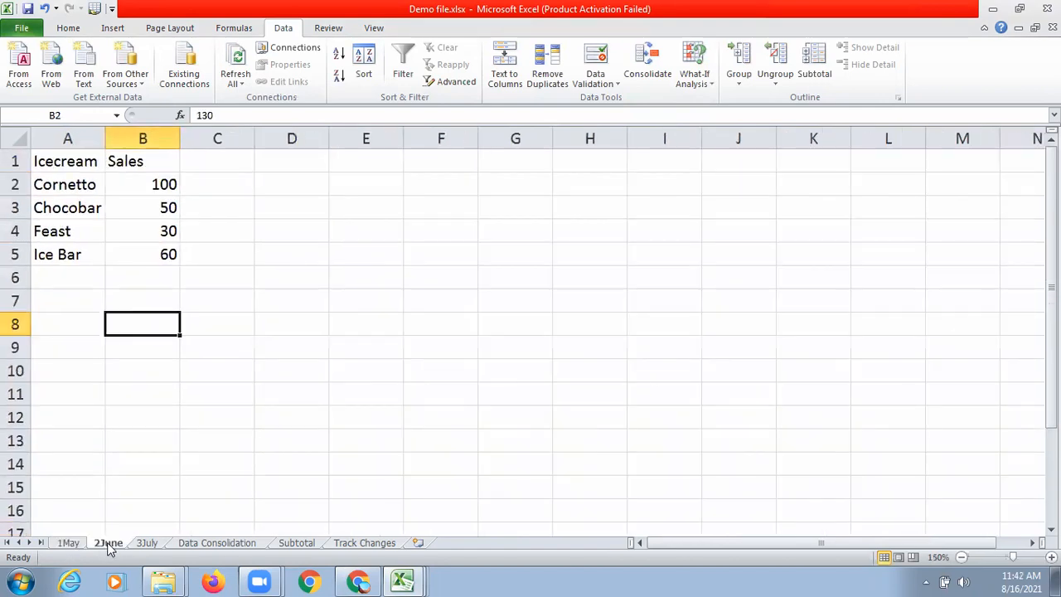
left_click(150, 544)
left_click(160, 187)
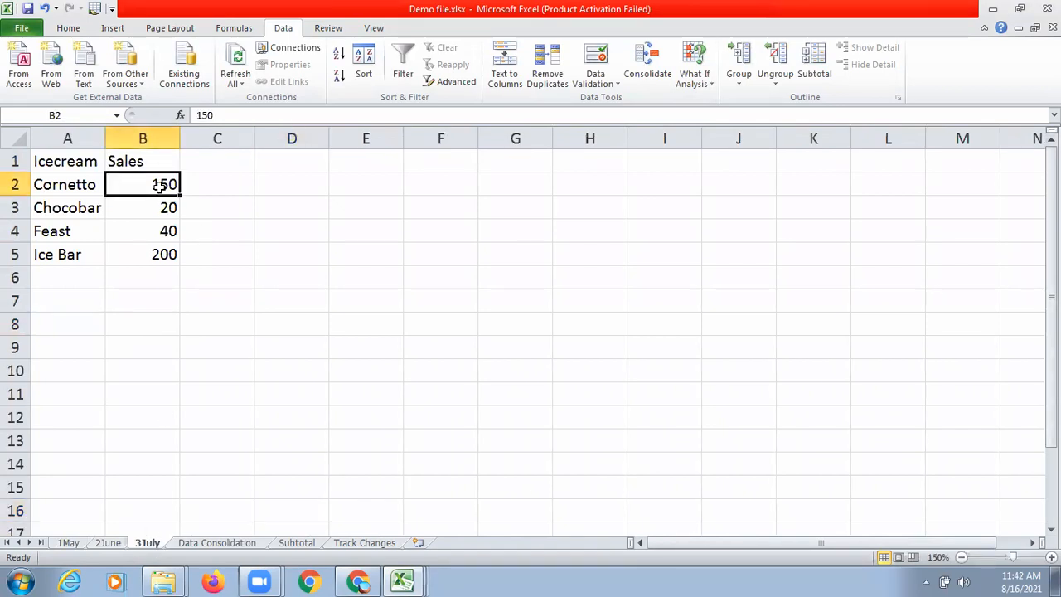
left_click(194, 546)
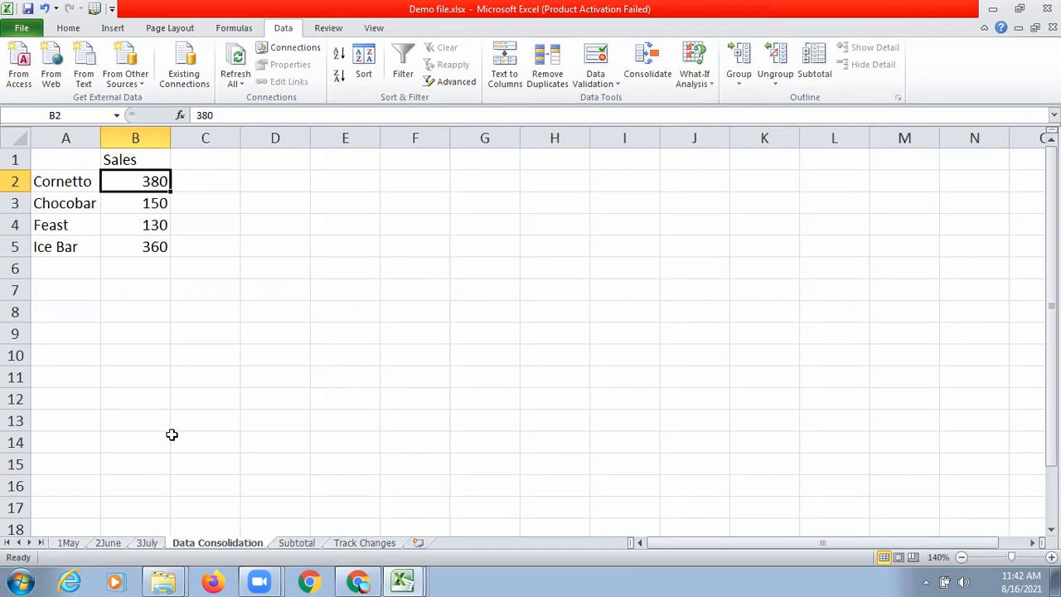
Step: Move the ice cream sales table on the 1May sheet from A1:B5 to E6:F10
left_click(61, 544)
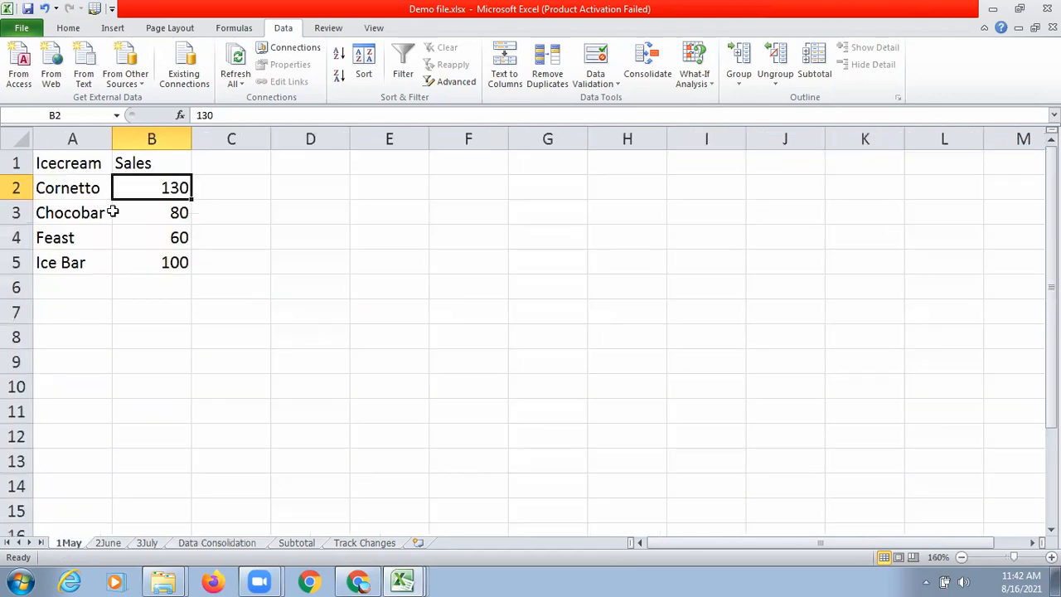
left_click_drag(73, 162, 471, 381)
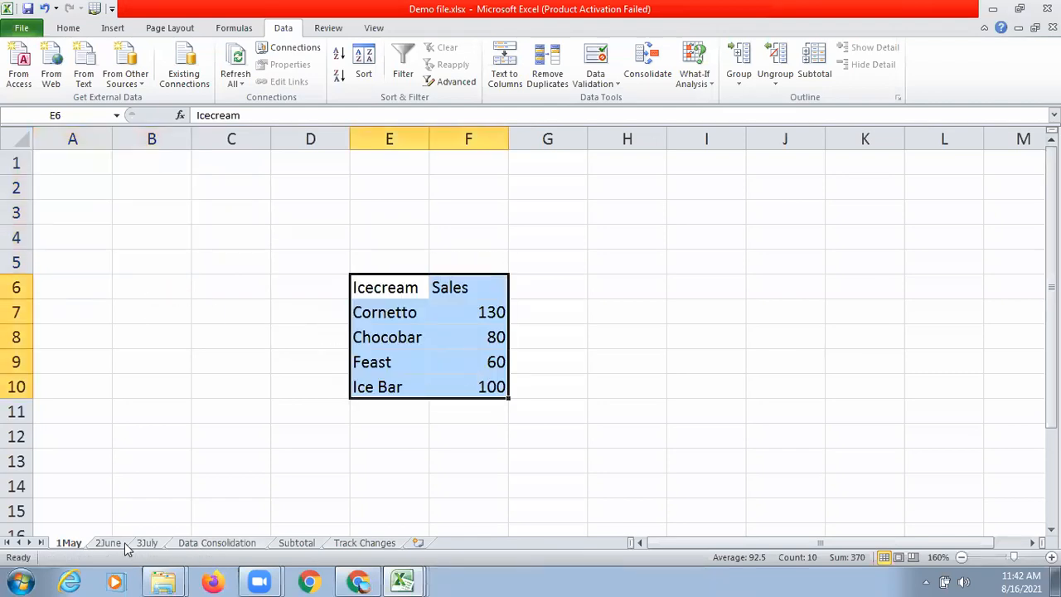
Step: Re-run the consolidation over A1:B5 of the Data Consolidation sheet with the existing references and check the result against the 1May sheet
left_click(189, 543)
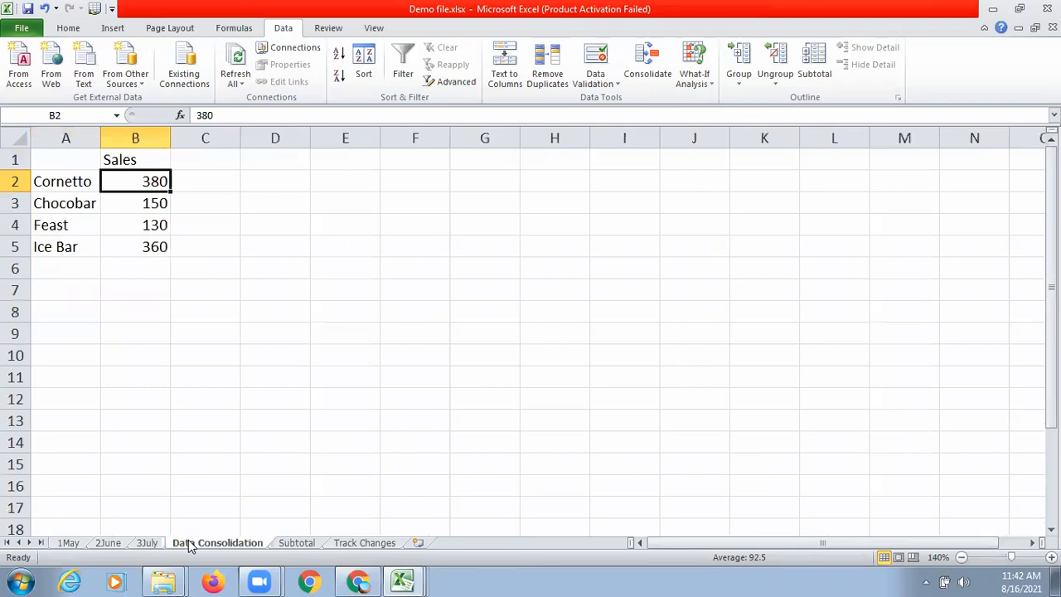
left_click(131, 254)
left_click_drag(68, 164, 141, 244)
left_click(664, 70)
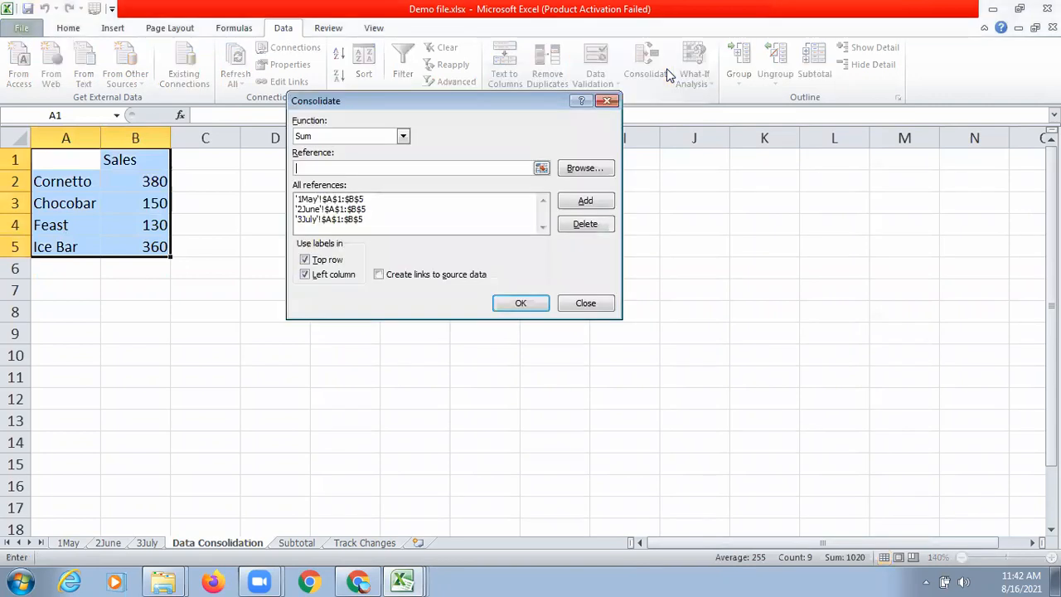
left_click(521, 303)
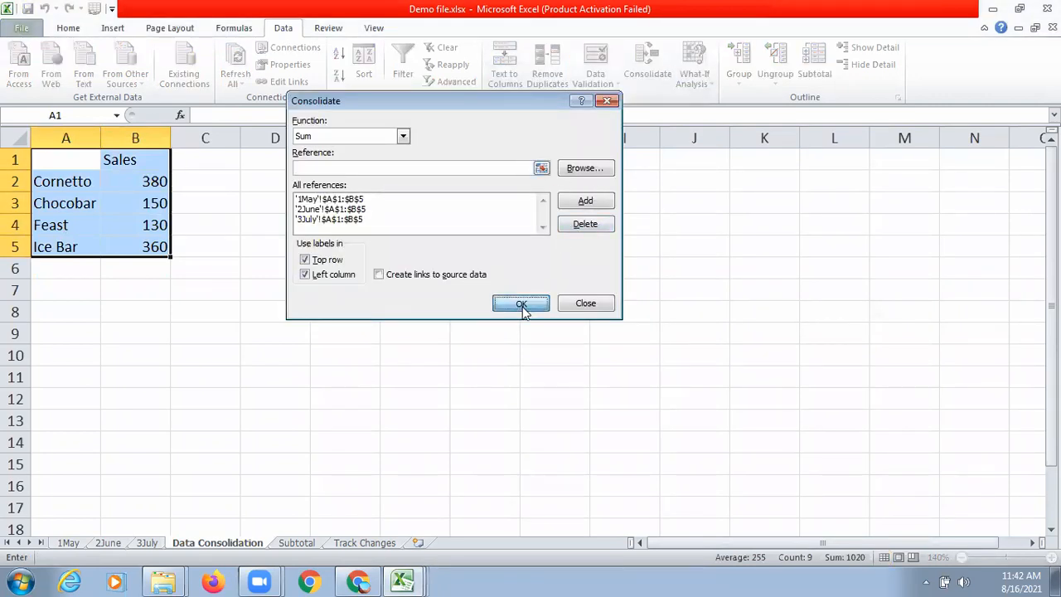
left_click(157, 184)
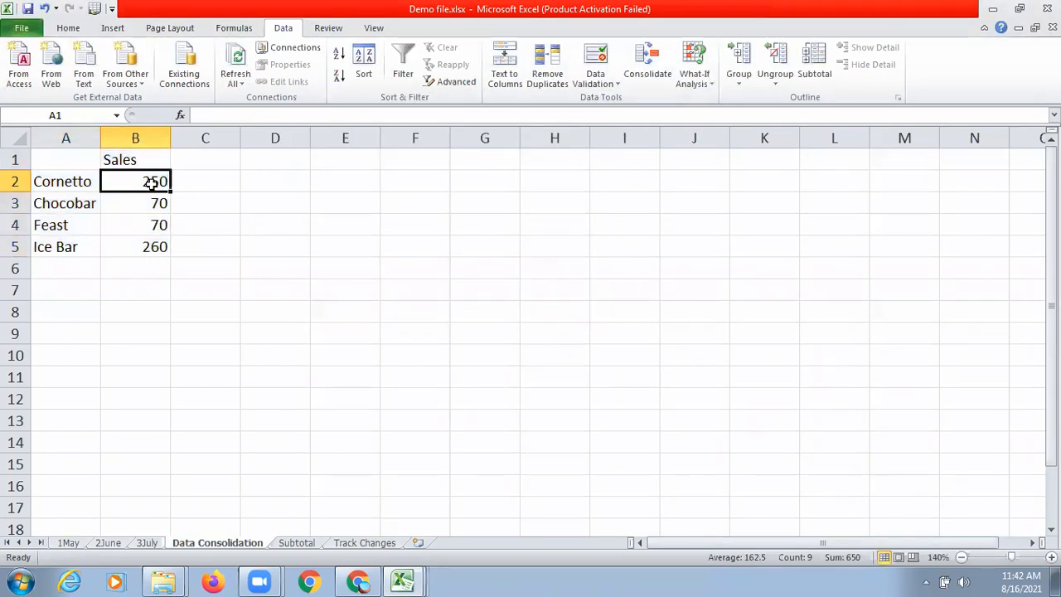
left_click(61, 545)
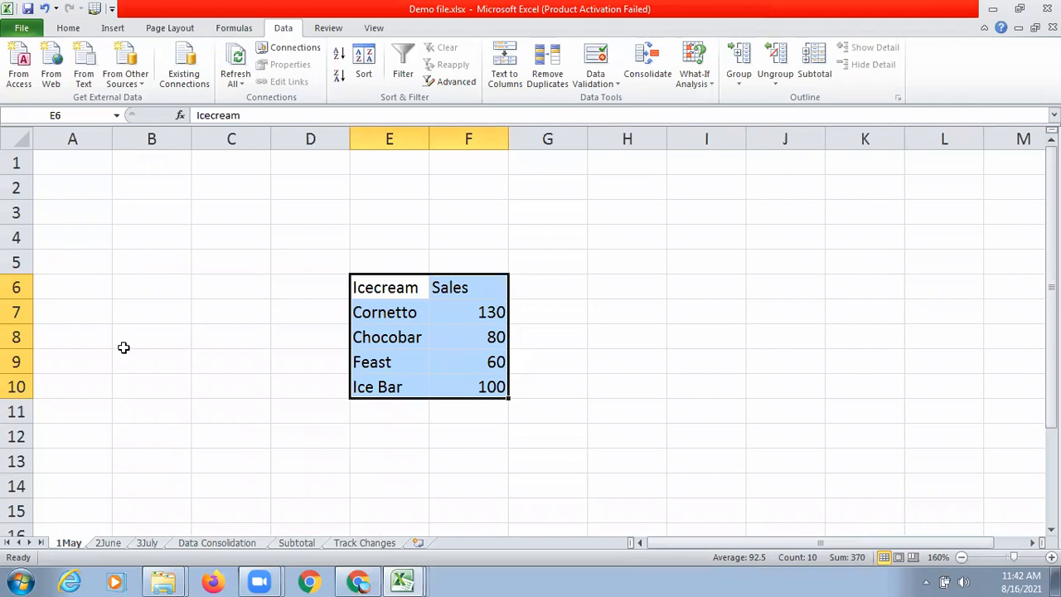
left_click(193, 545)
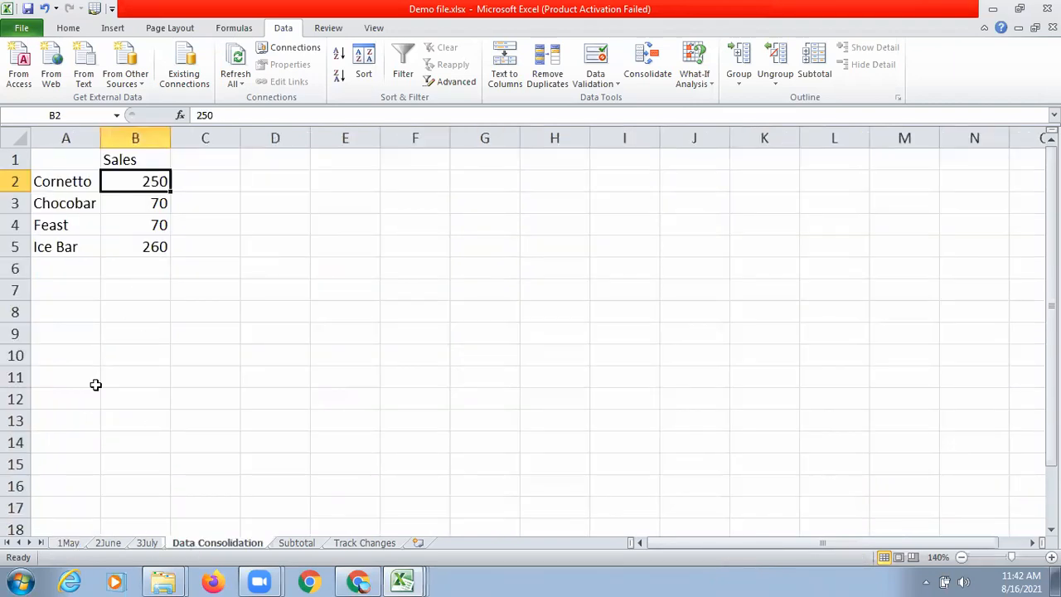
left_click(68, 544)
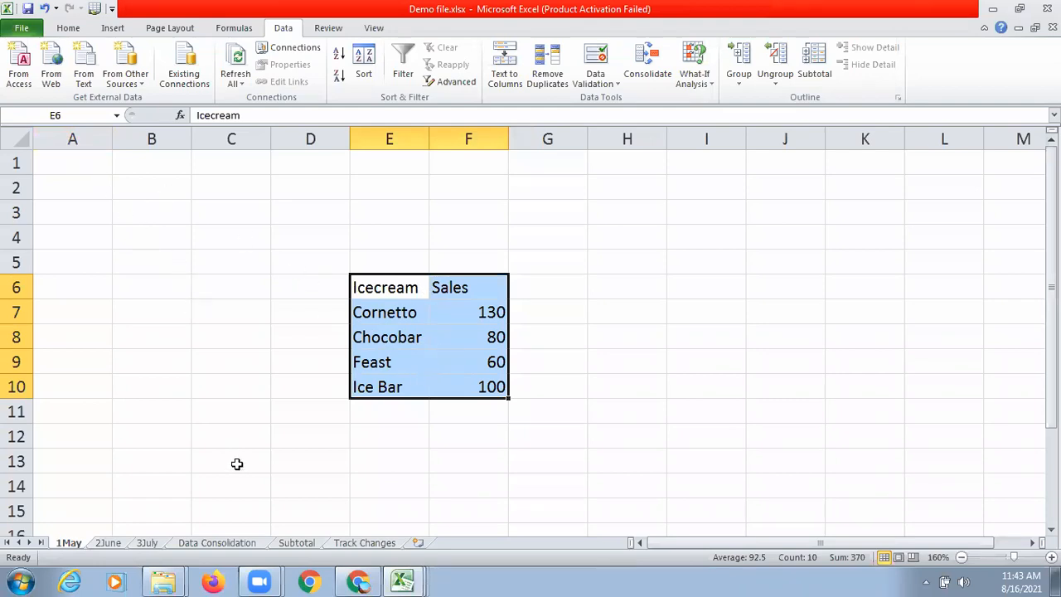
Step: Clear the consolidated results from A1:B5 on the Data Consolidation sheet and make A1 the active cell
left_click(237, 543)
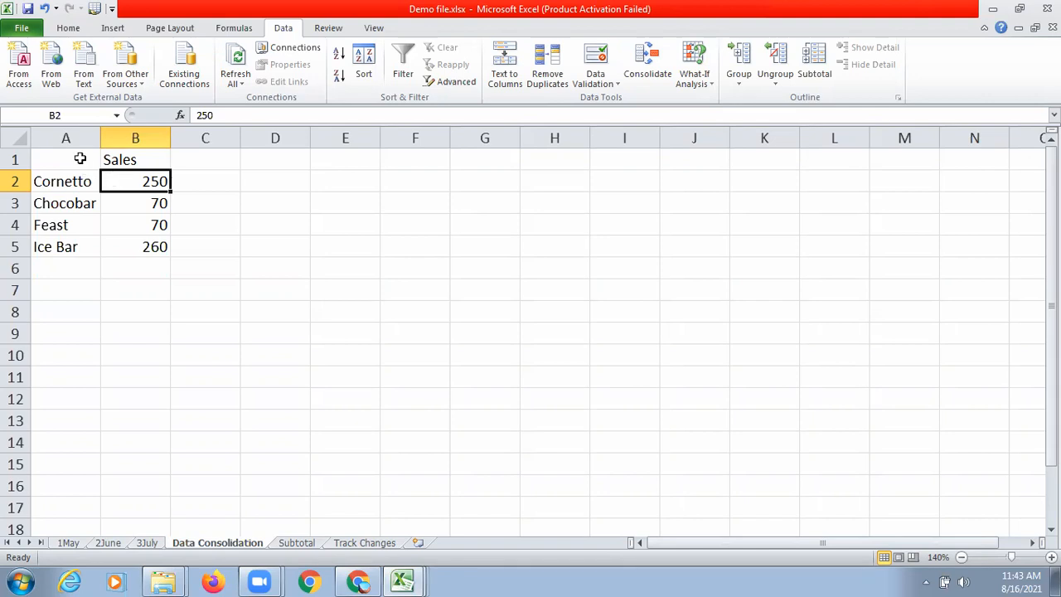
left_click_drag(56, 161, 135, 255)
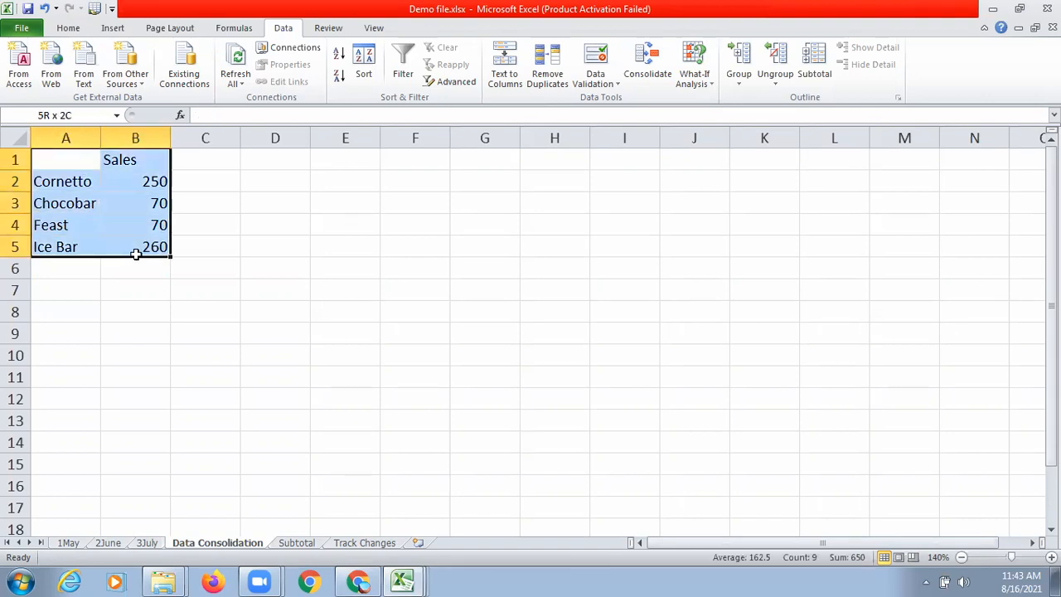
key("Delete")
left_click_drag(86, 158, 153, 244)
left_click(77, 162)
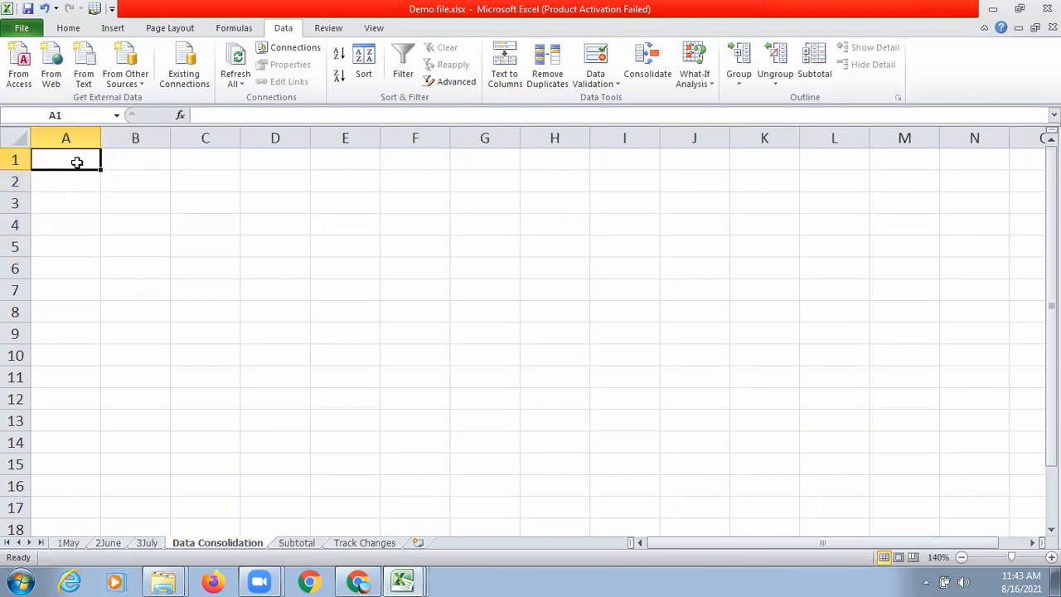
Step: Reopen Consolidate and delete the 1May, 2June and 3July references from its reference list
left_click(658, 76)
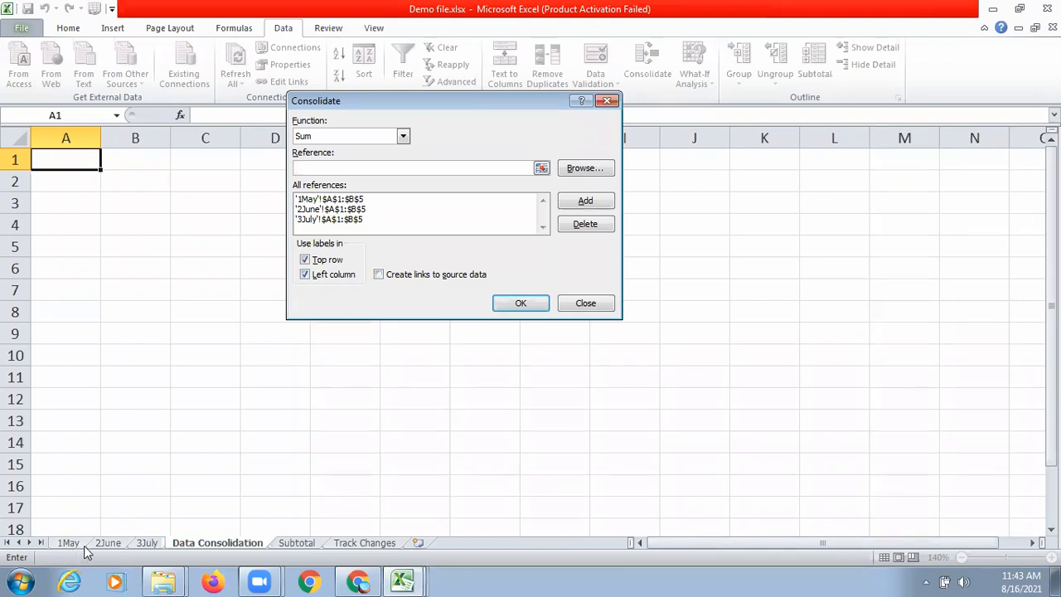
left_click(356, 200)
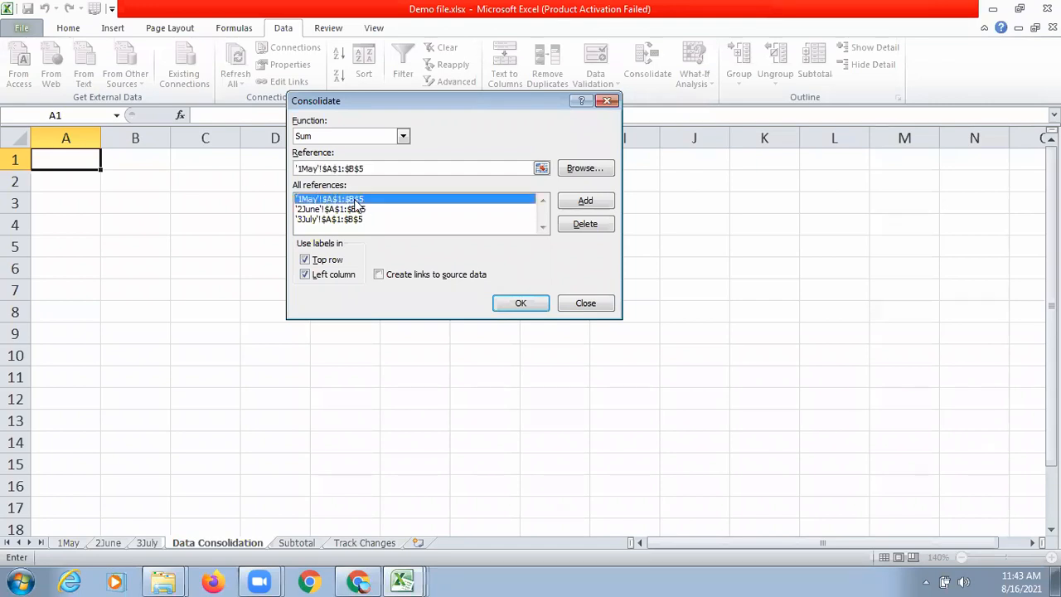
left_click(586, 225)
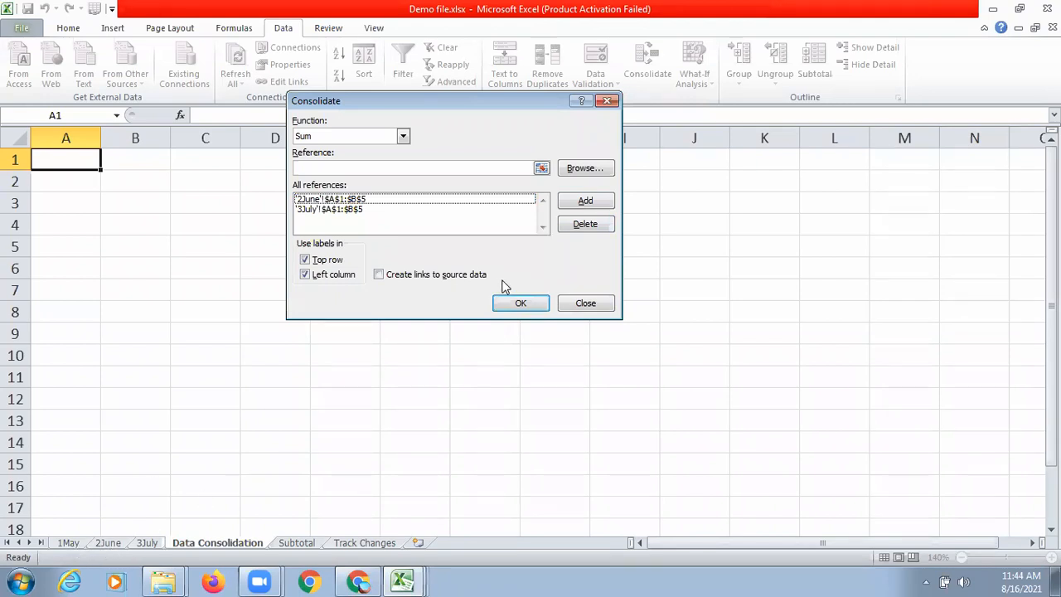
left_click(456, 203)
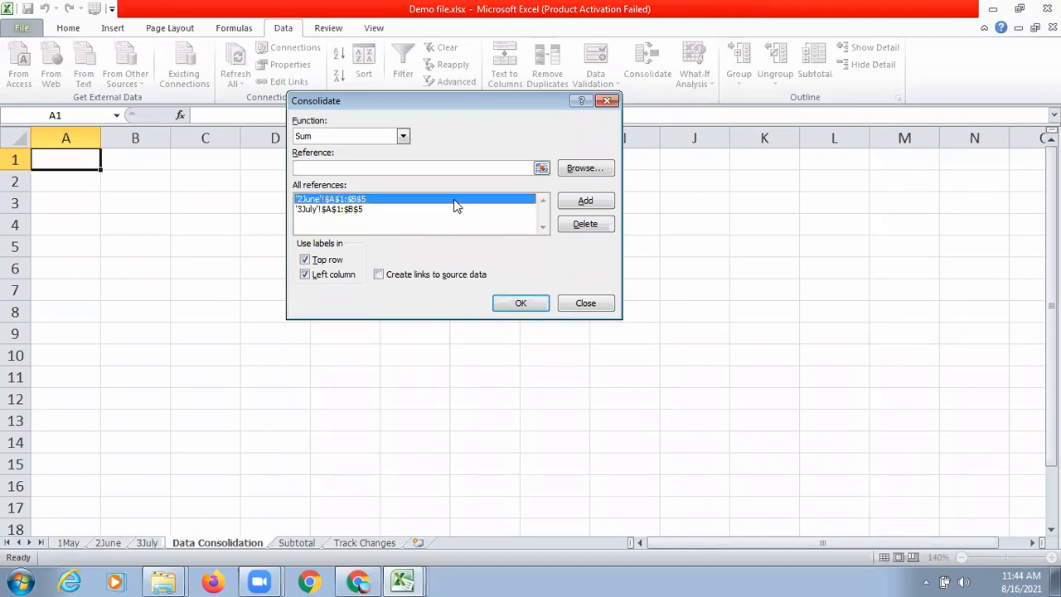
left_click(570, 226)
left_click(359, 202)
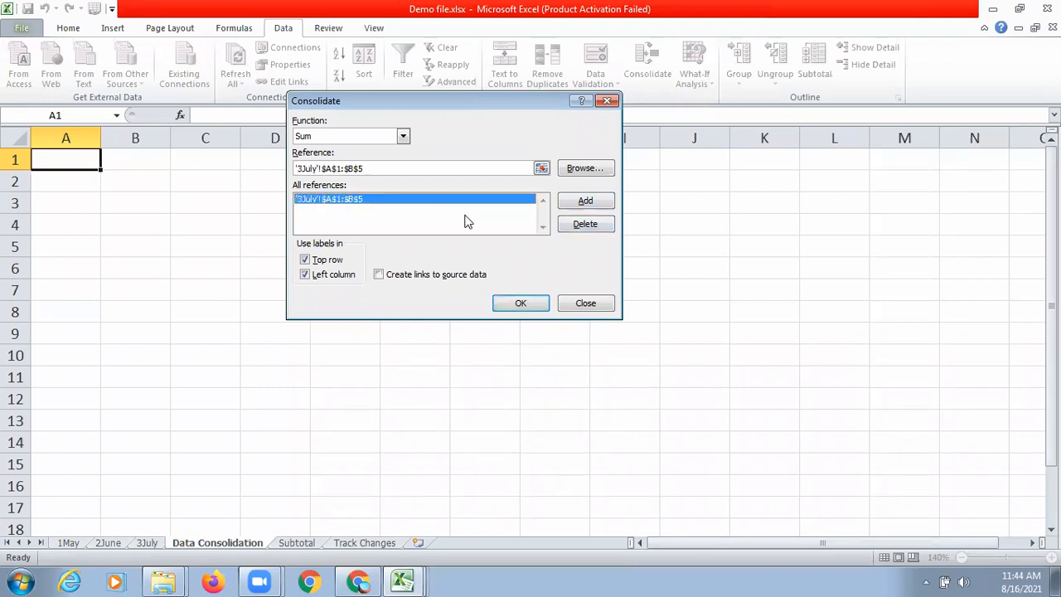
left_click(578, 229)
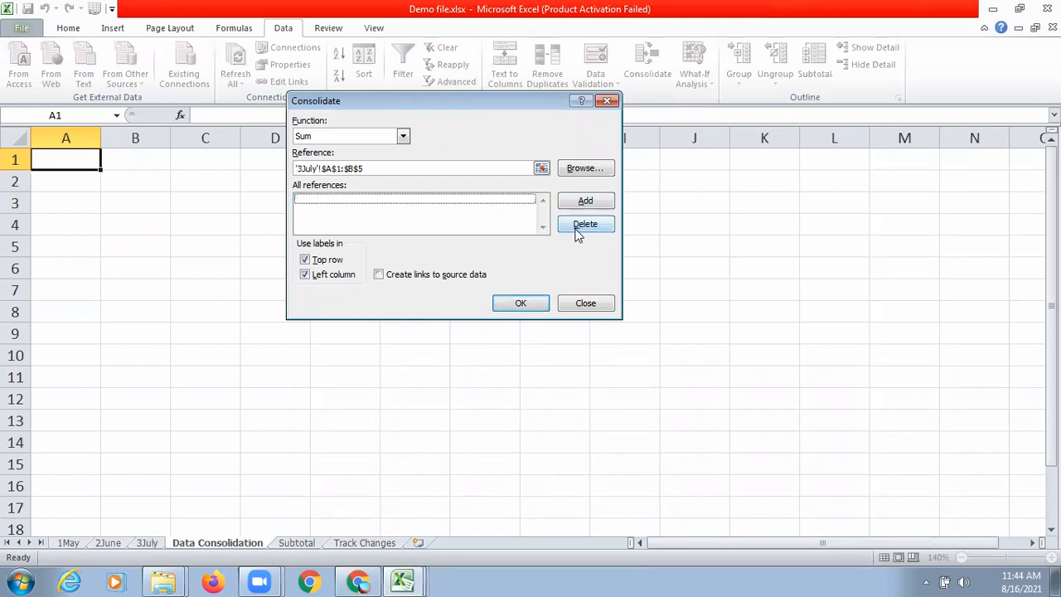
Step: Add the range $E$6:$F$10 from the 1May sheet to the consolidation references
left_click(543, 168)
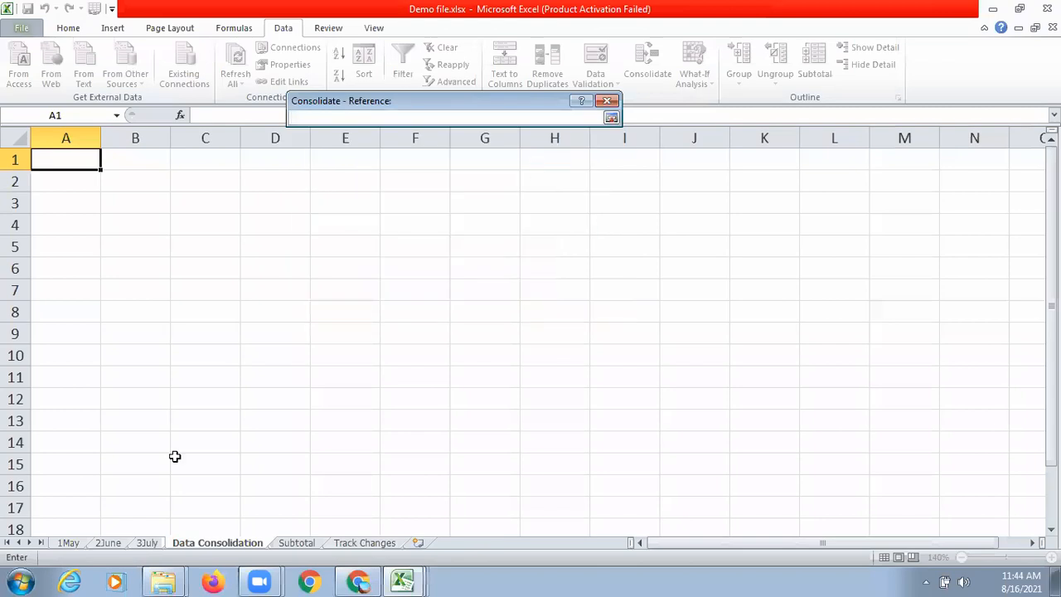
left_click(68, 543)
left_click(406, 287)
left_click_drag(405, 287, 486, 387)
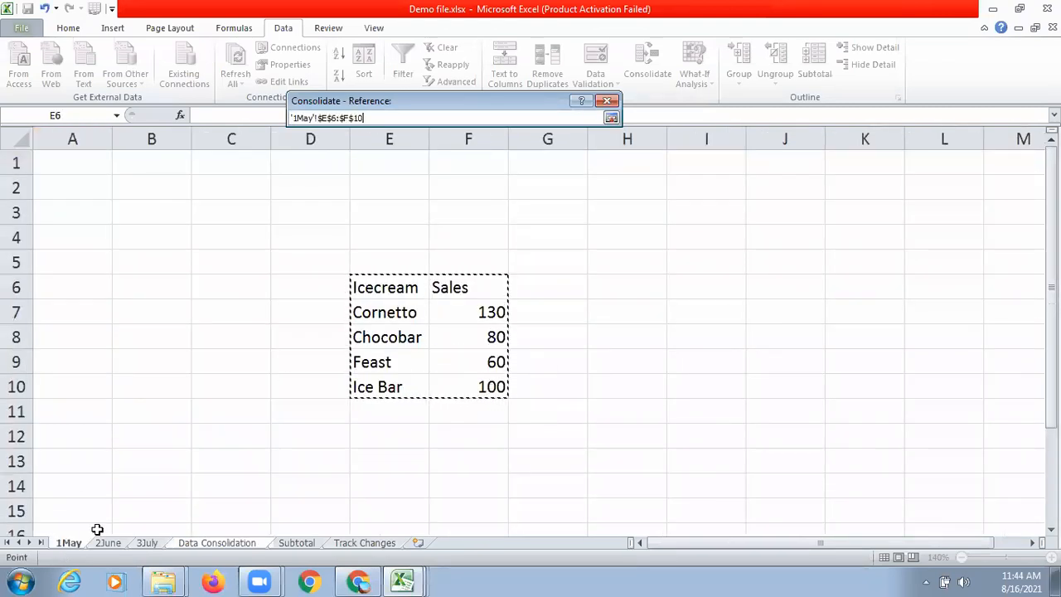
left_click(611, 119)
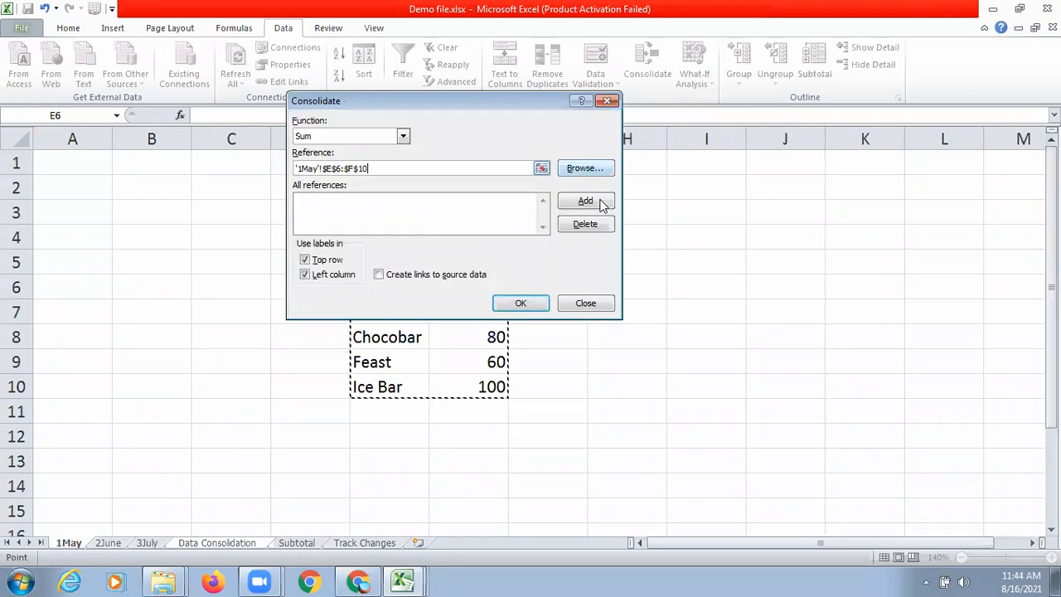
left_click(585, 201)
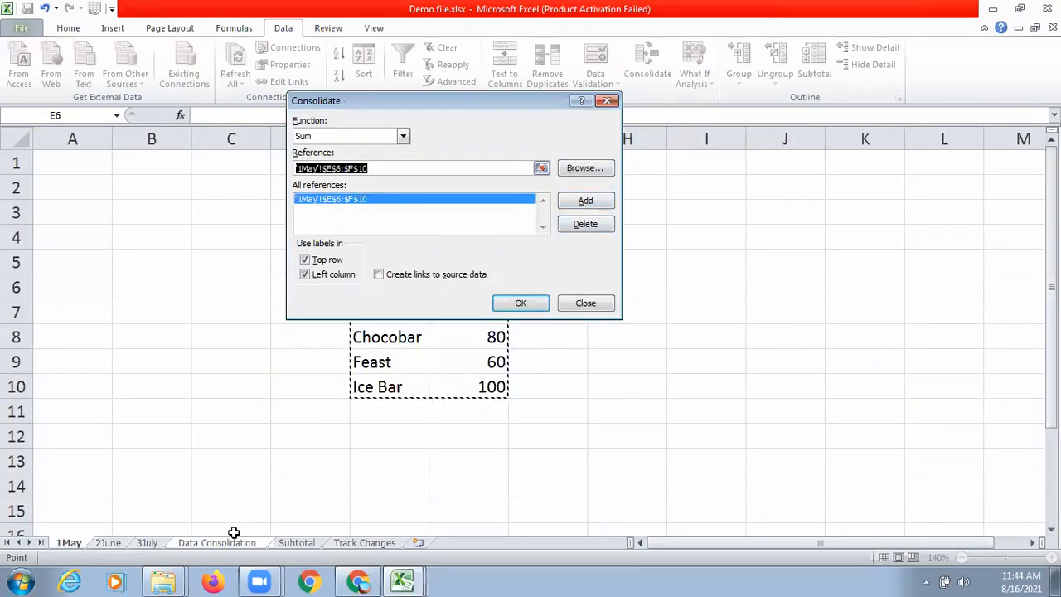
Step: Add the range $A$1:$B$5 from the 2June sheet to the emptied and rebuilt consolidation reference list
left_click(110, 543)
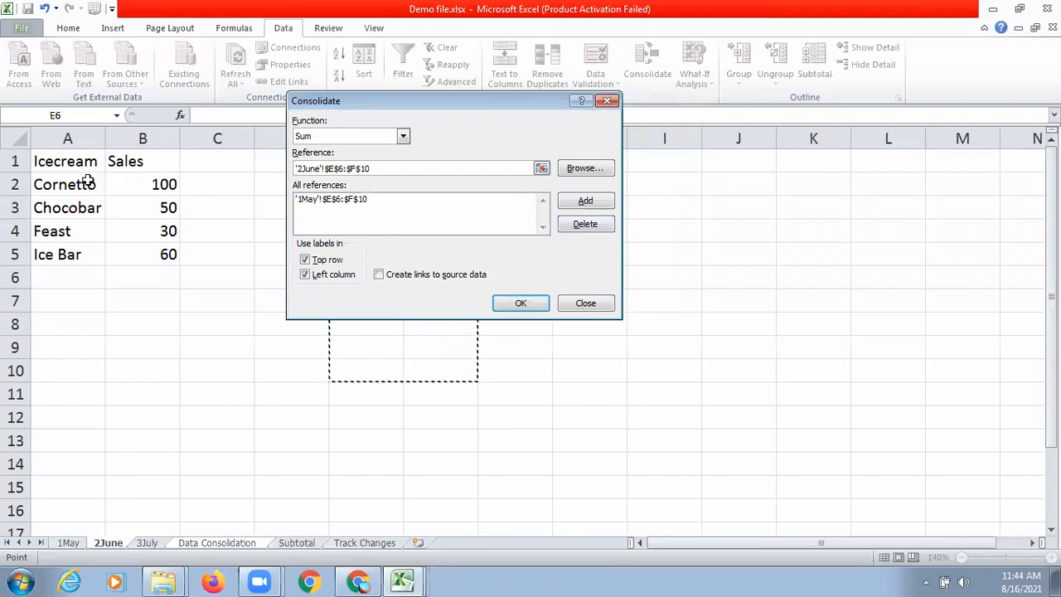
left_click_drag(73, 161, 154, 247)
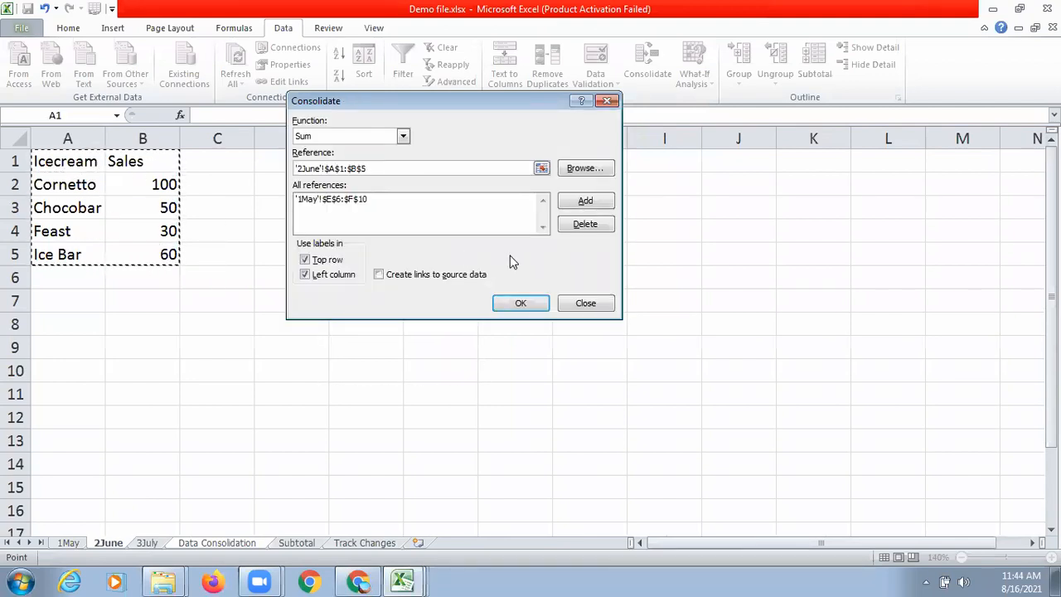
left_click(589, 202)
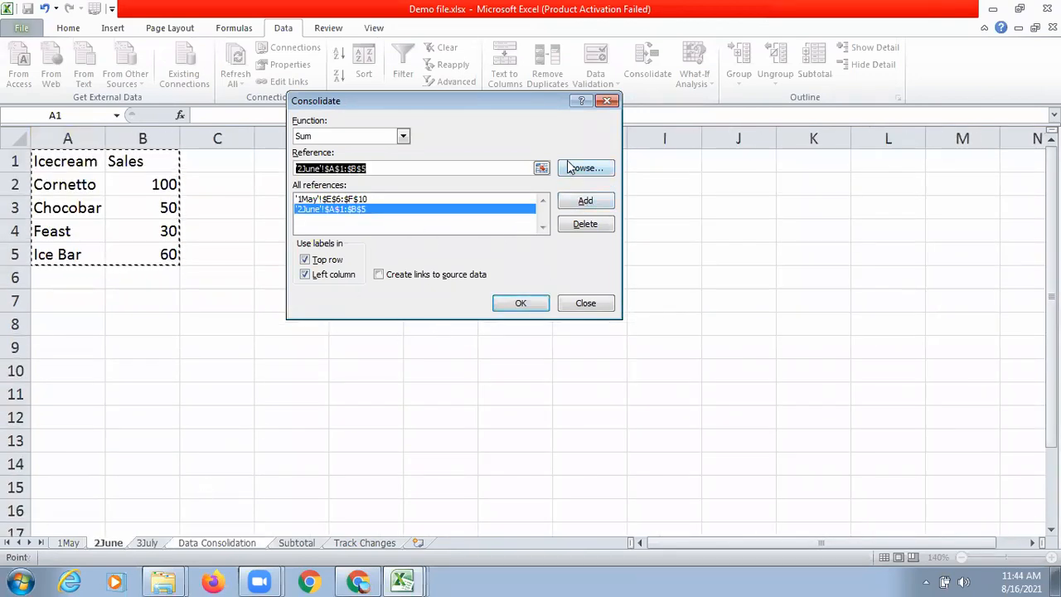
Step: Add the range $A$1:$B$5 from the 3July sheet to the consolidation references
left_click(541, 168)
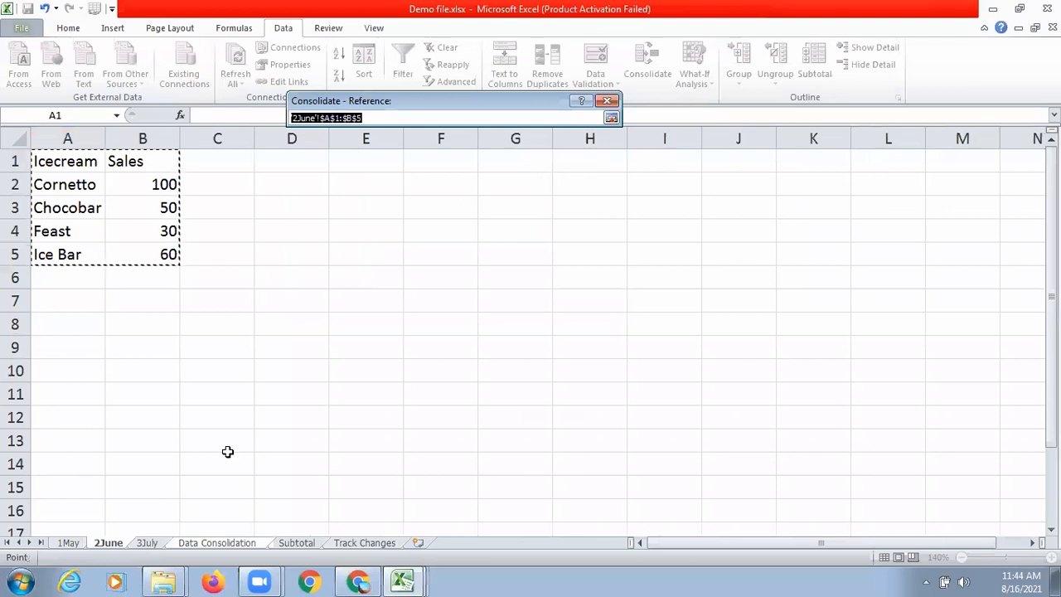
left_click(147, 544)
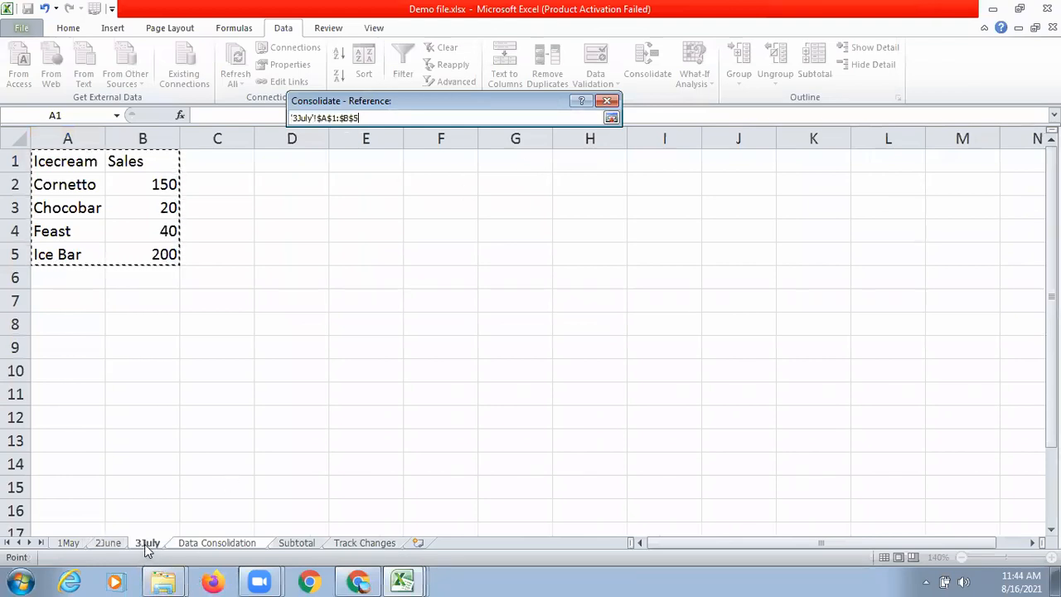
left_click_drag(41, 156, 151, 264)
left_click(612, 118)
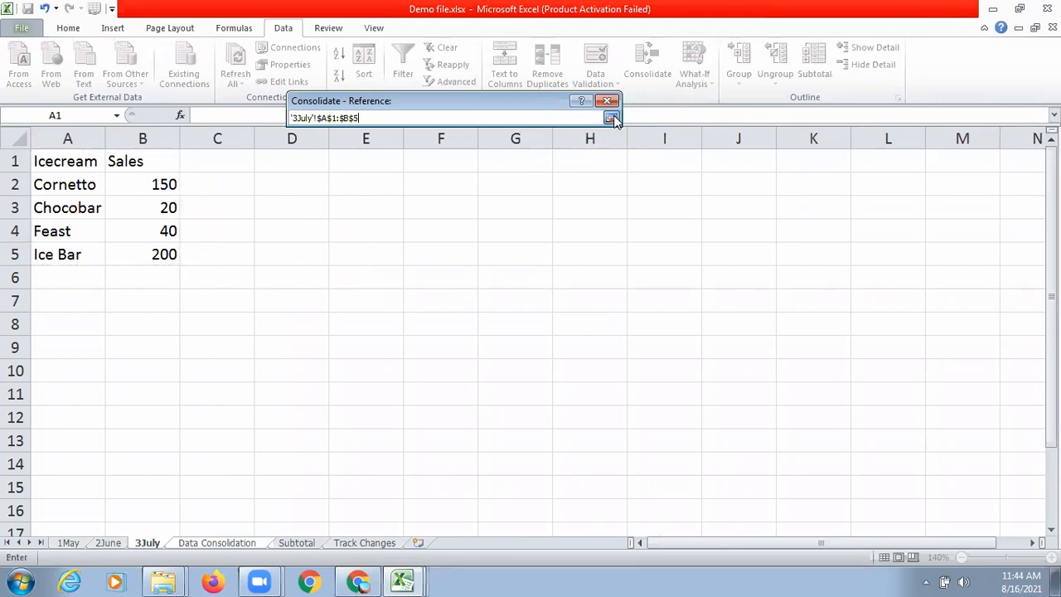
left_click(583, 202)
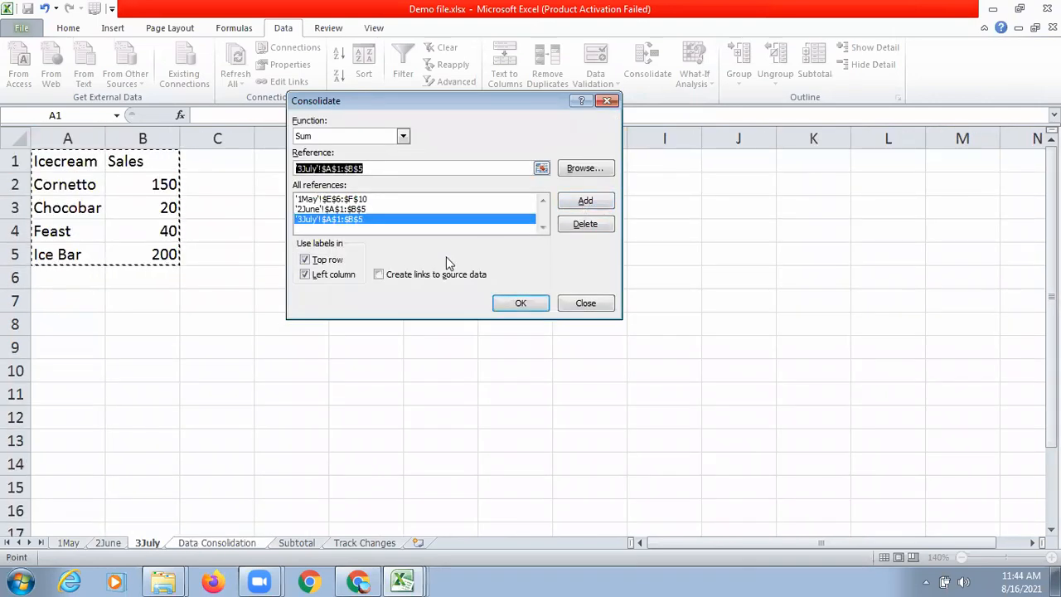
Step: Enable creating links to source data and run the Sum consolidation on the Data Consolidation sheet
left_click(379, 275)
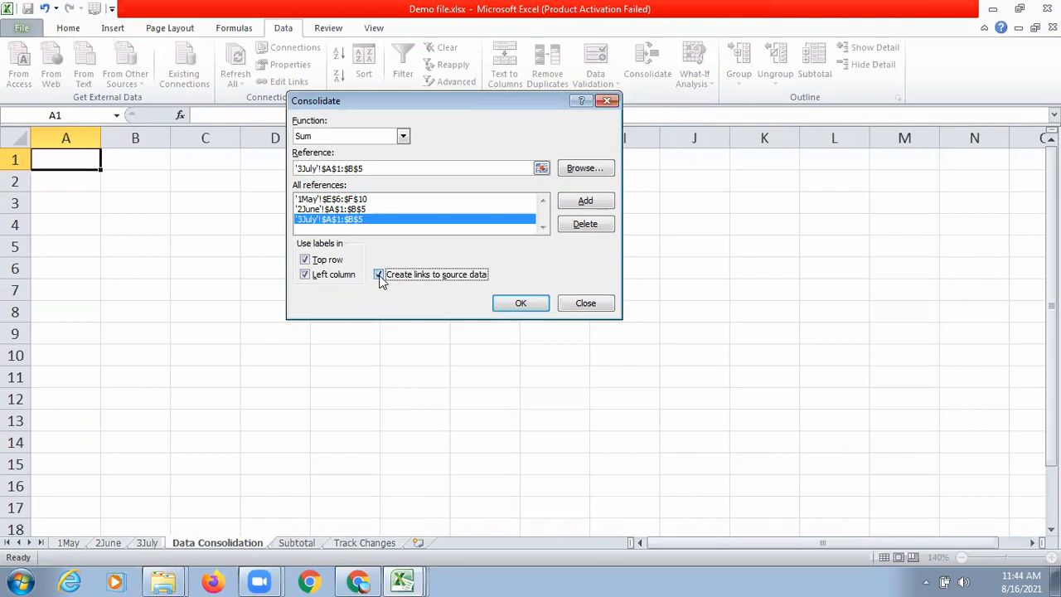
left_click(518, 304)
left_click(386, 288)
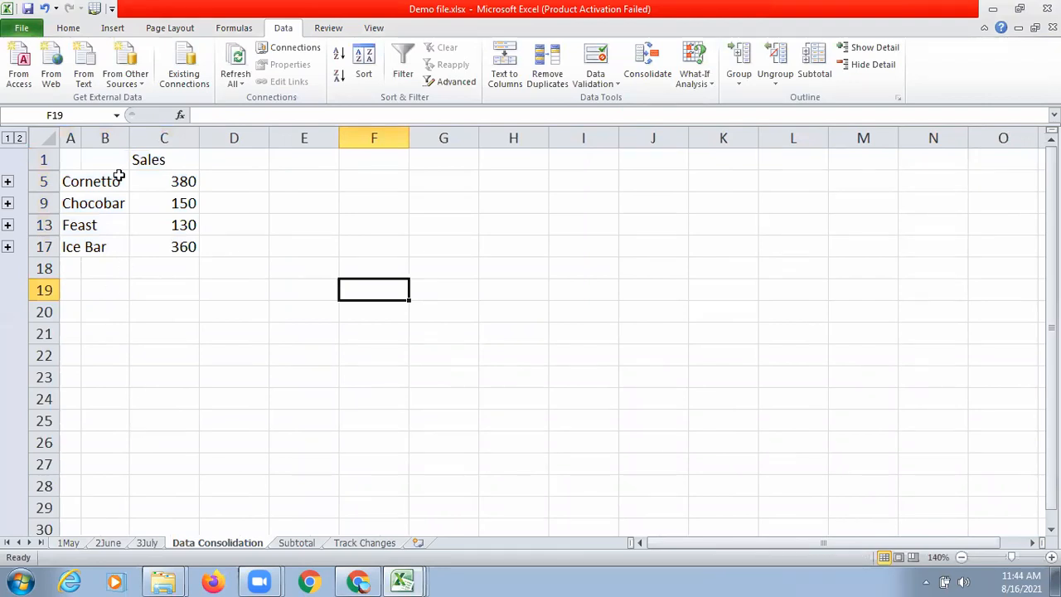
Step: Expand the Cornetto, Chocobar, Feast and Ice Bar groups to show their linked monthly rows
left_click(7, 182)
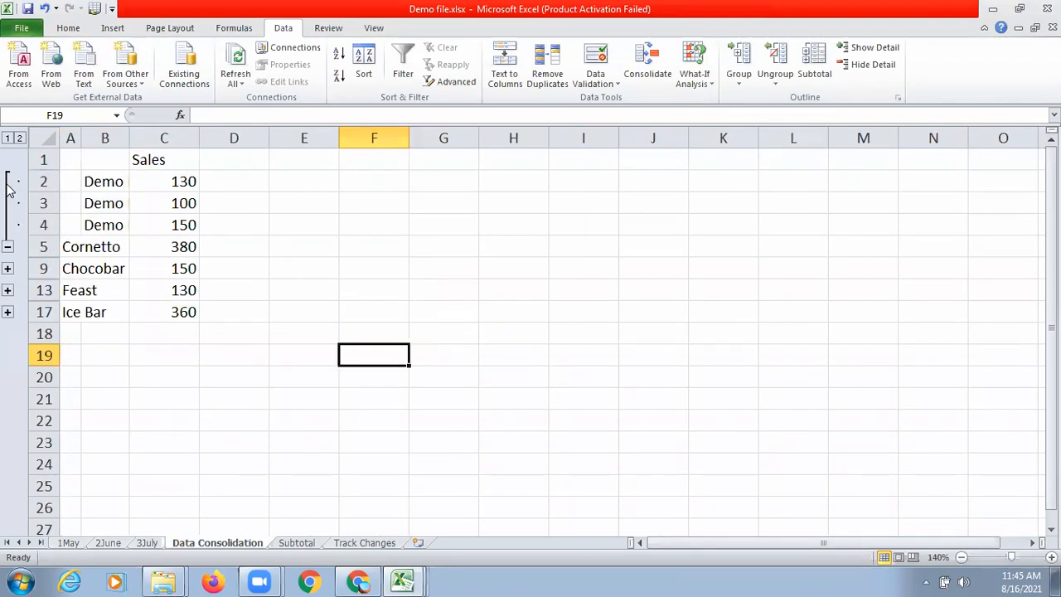
left_click(8, 269)
left_click(8, 355)
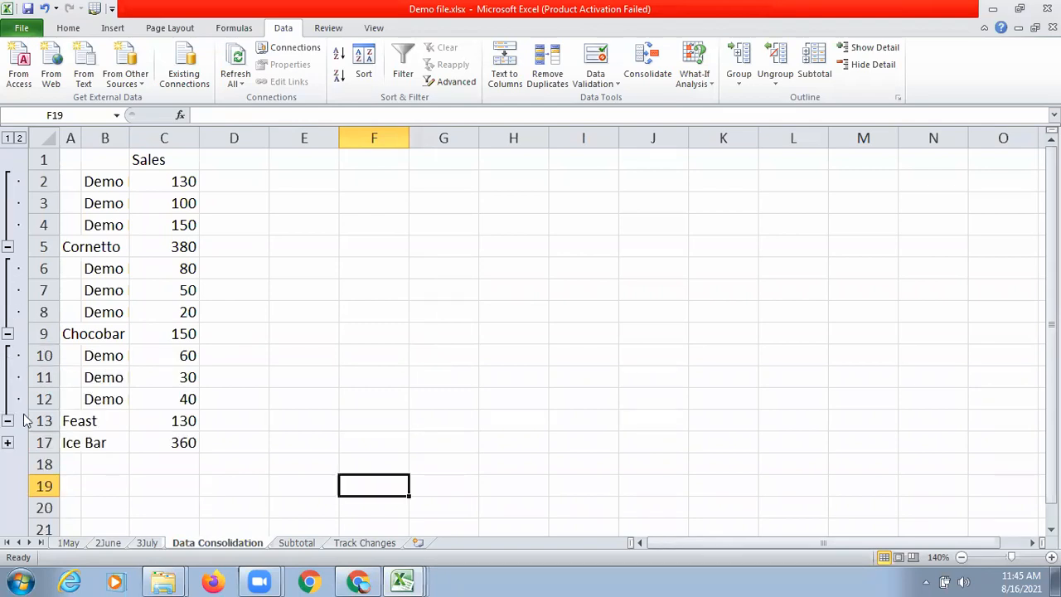
left_click(8, 443)
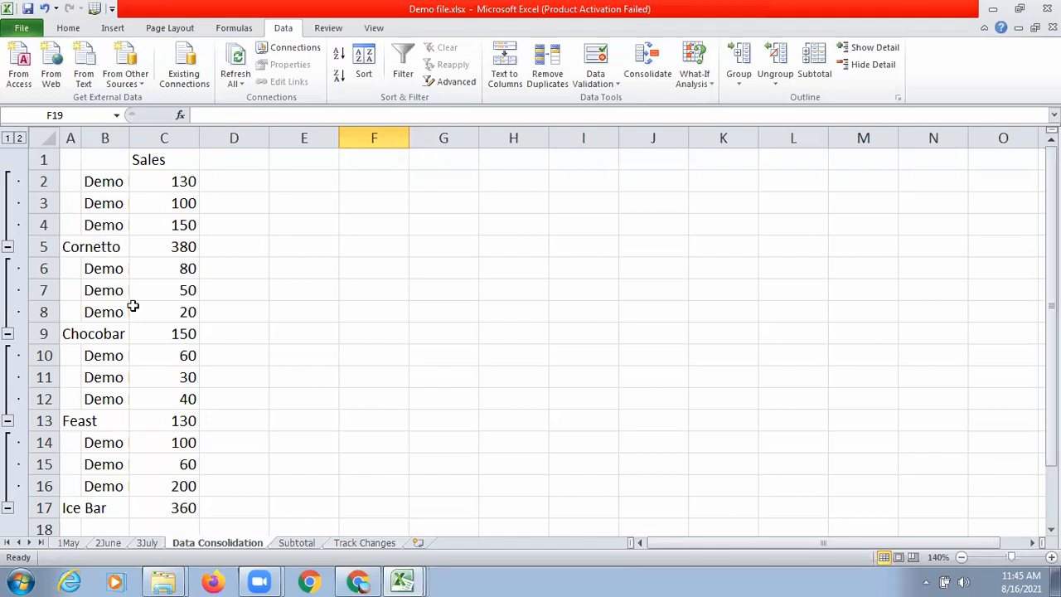
Step: Review the monthly source sales on the 1May, 2June and 3July sheets and return to Data Consolidation
left_click(69, 545)
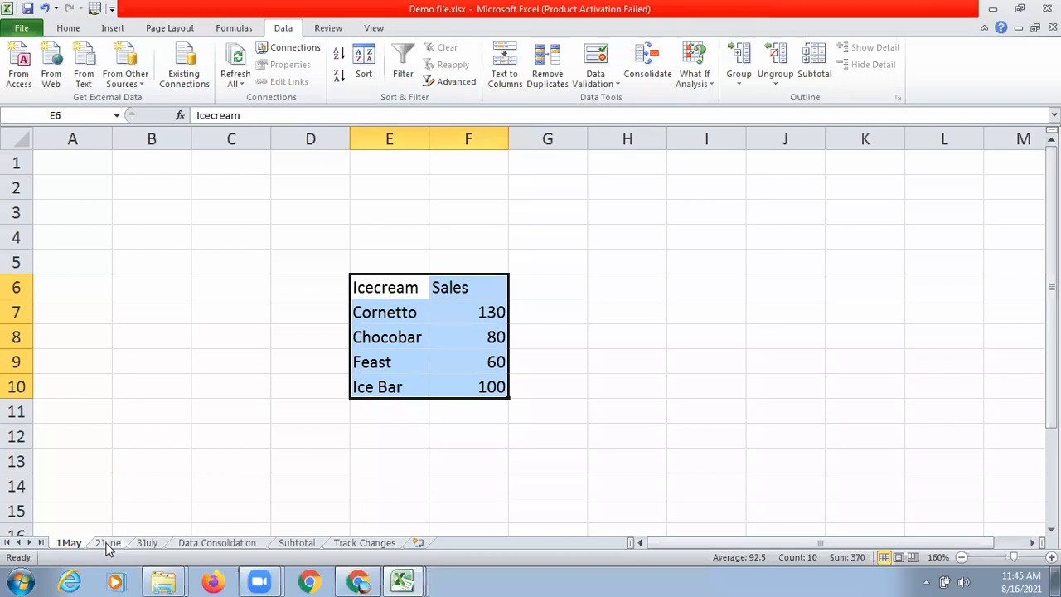
left_click(108, 544)
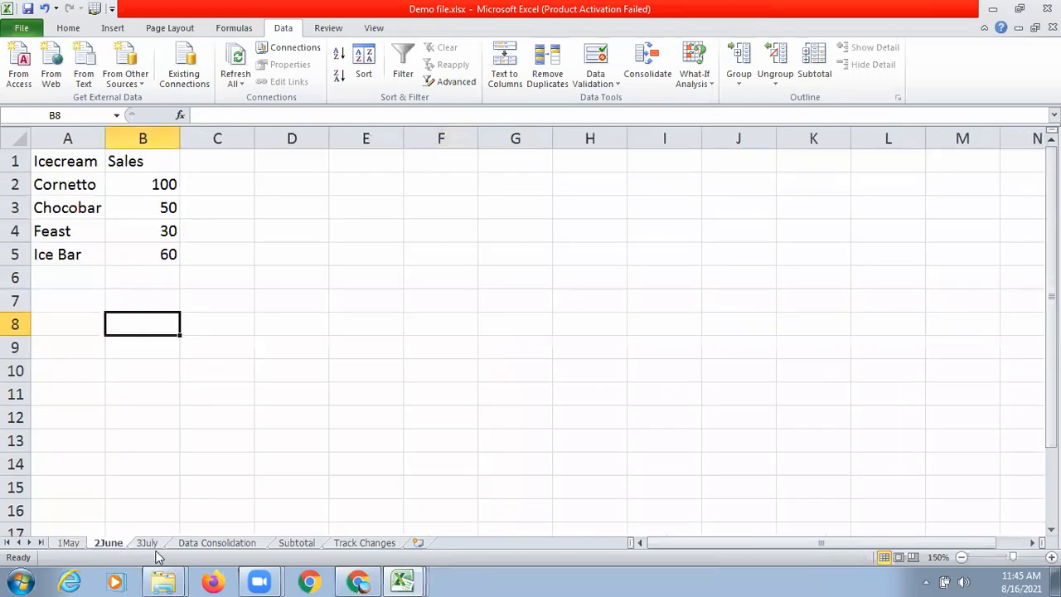
left_click(70, 545)
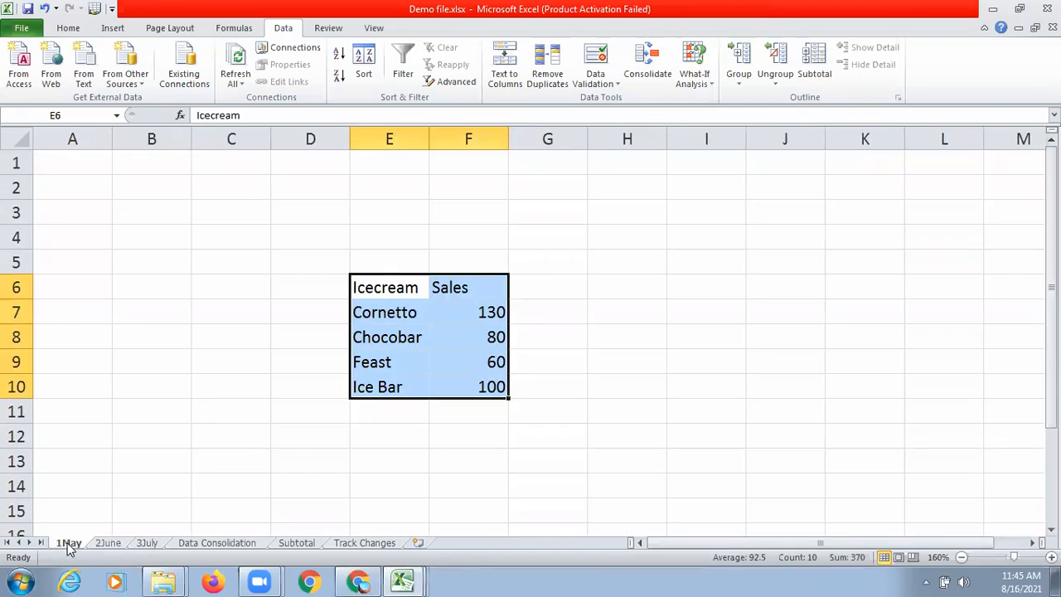
left_click(103, 545)
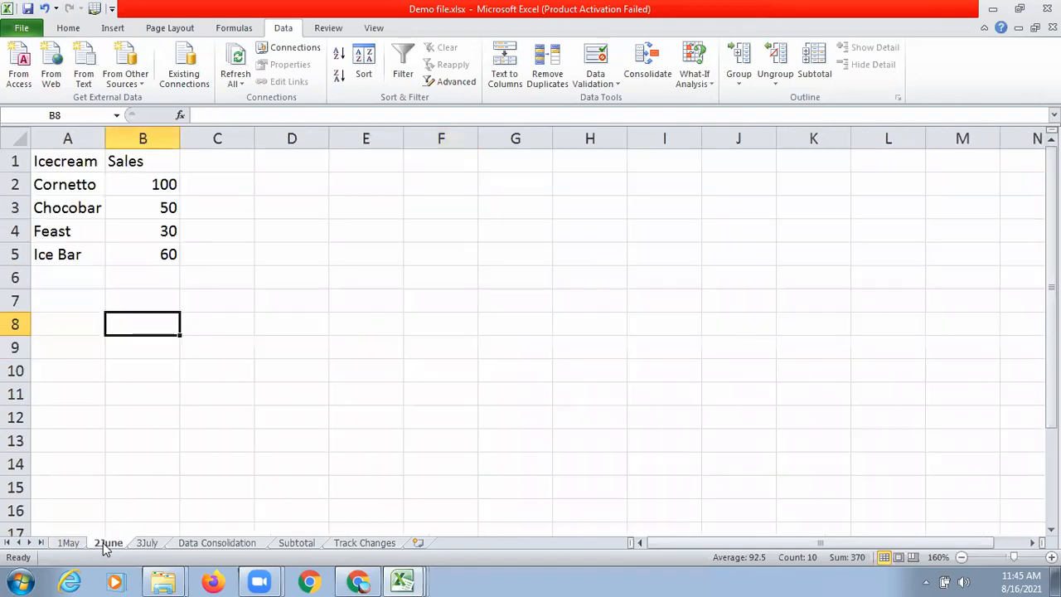
left_click(157, 545)
left_click(200, 545)
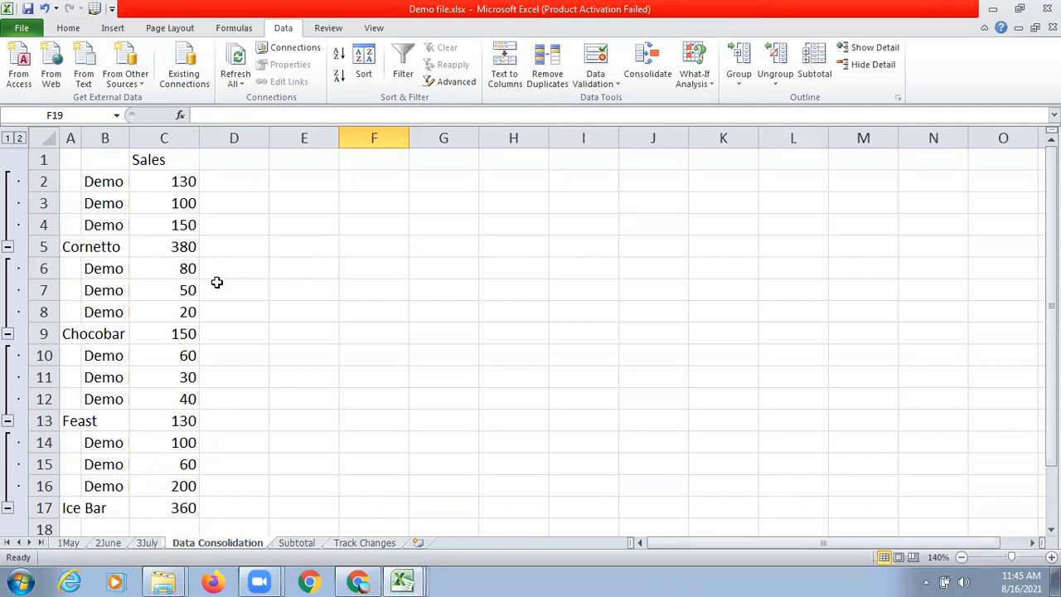
Step: Set Cornetto's May sales in F7 of the 1May sheet to 150 and check the linked Cornetto rows on Data Consolidation
left_click(67, 543)
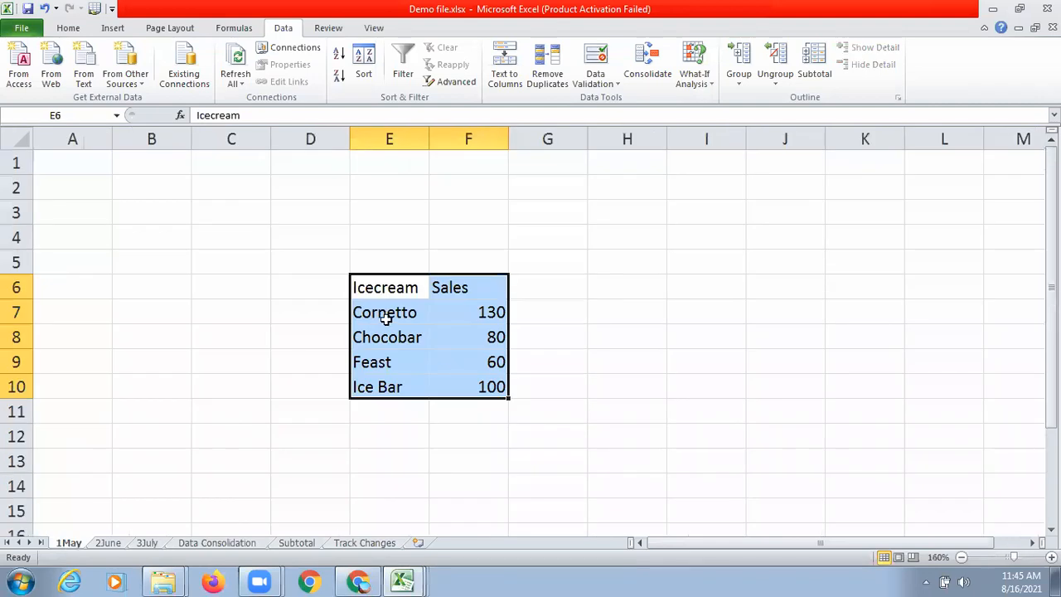
left_click(479, 311)
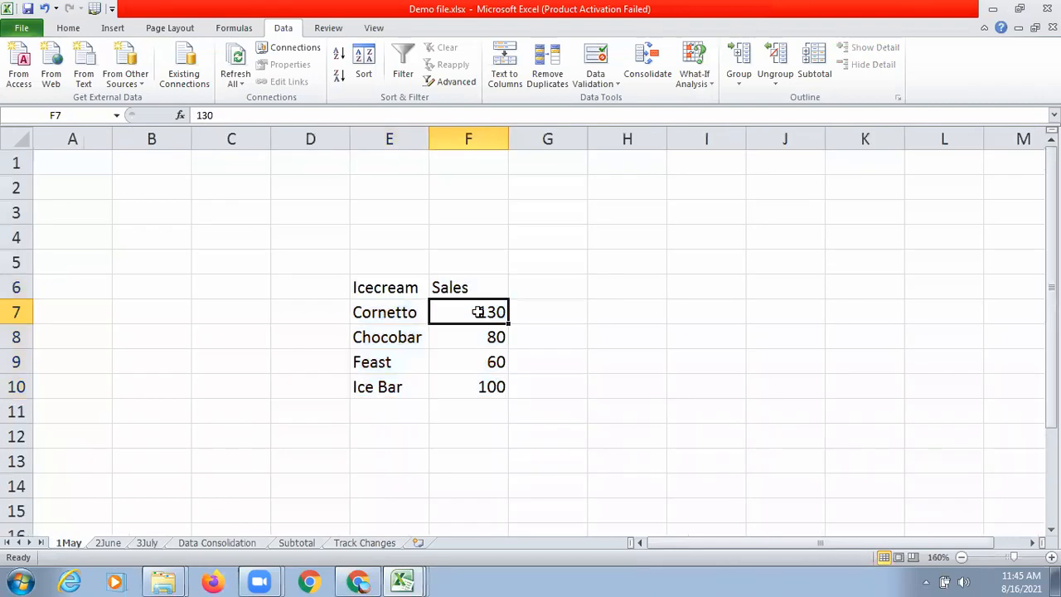
type("150")
key("Return")
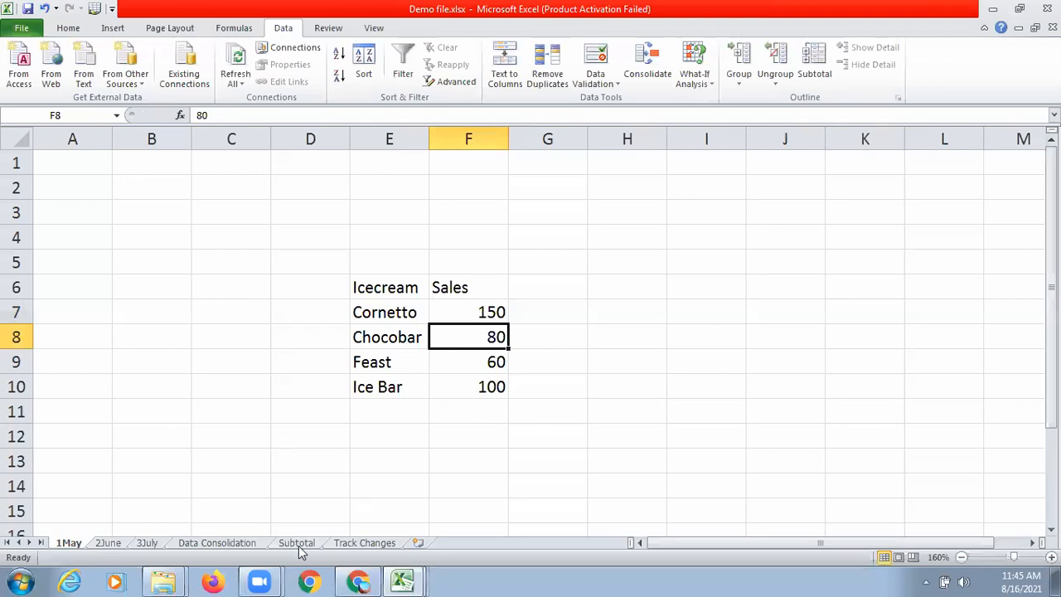
left_click(246, 547)
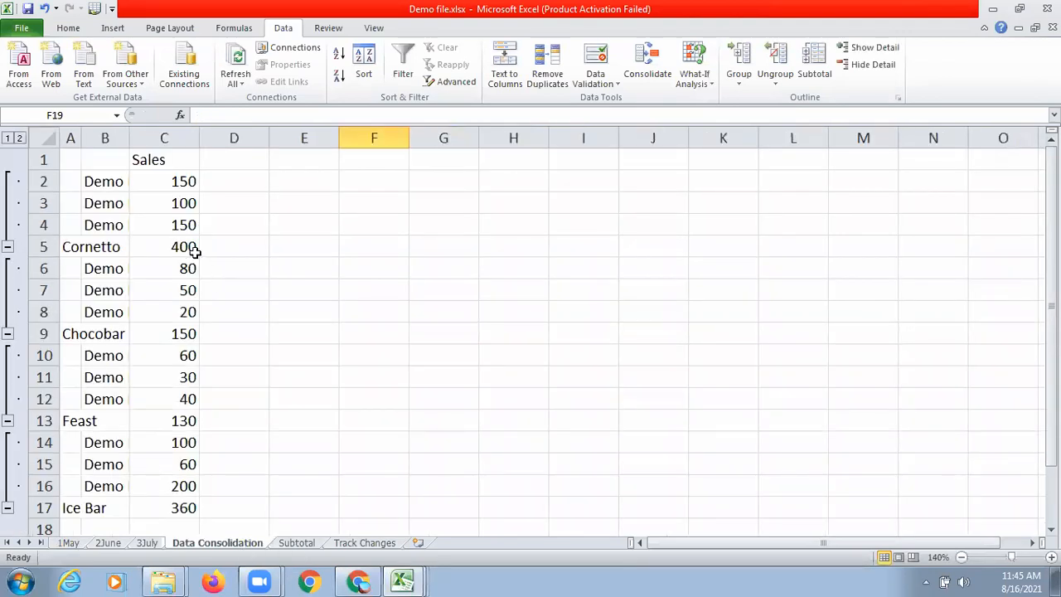
left_click(180, 225)
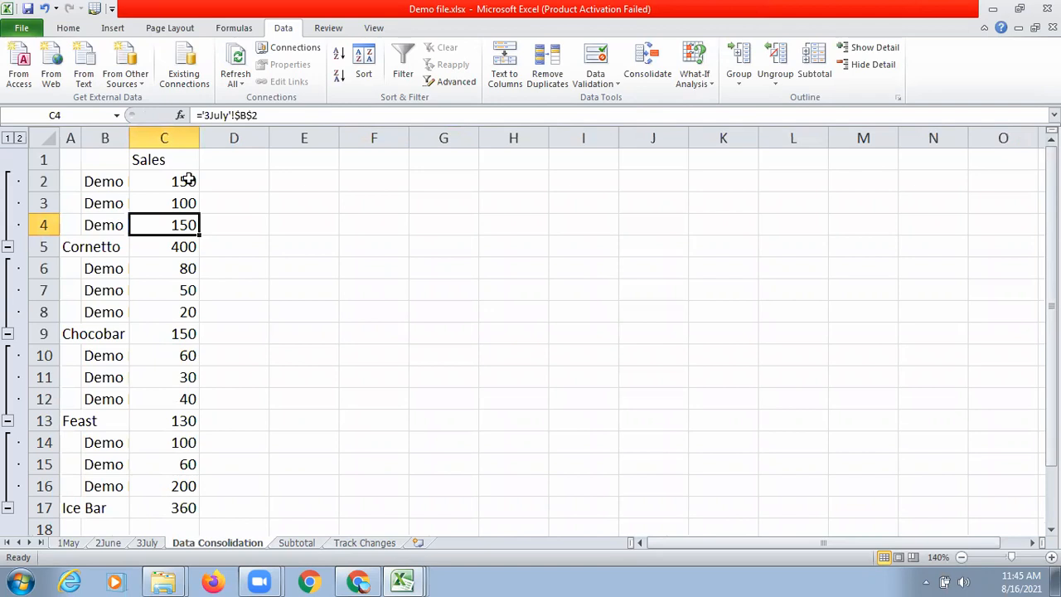
Step: Set Cornetto's May sales in F7 of the 1May sheet to 200 and check the linked cell C2 on Data Consolidation
left_click(70, 547)
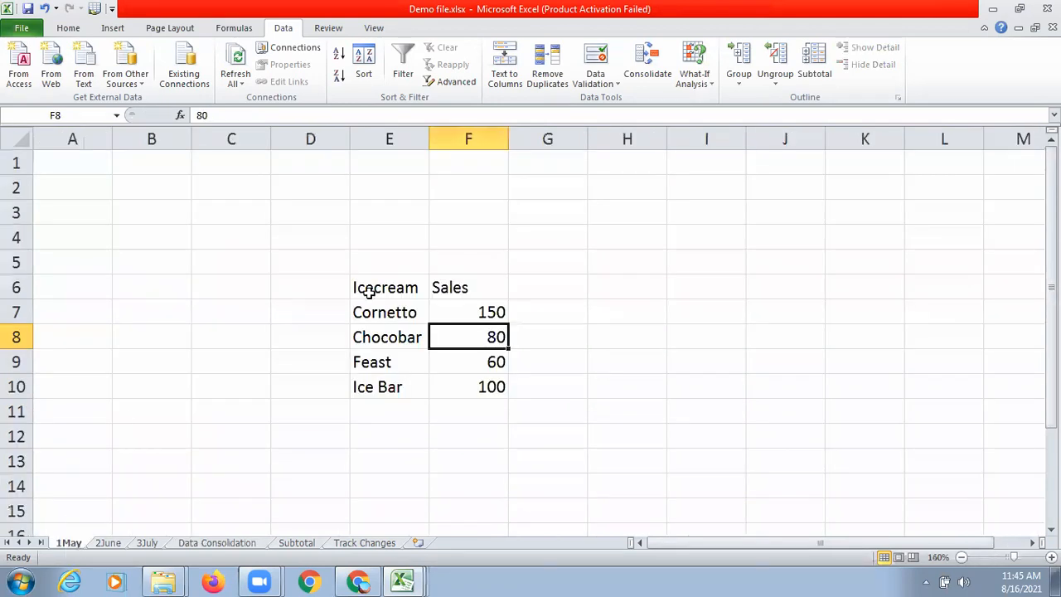
left_click(472, 311)
type("200")
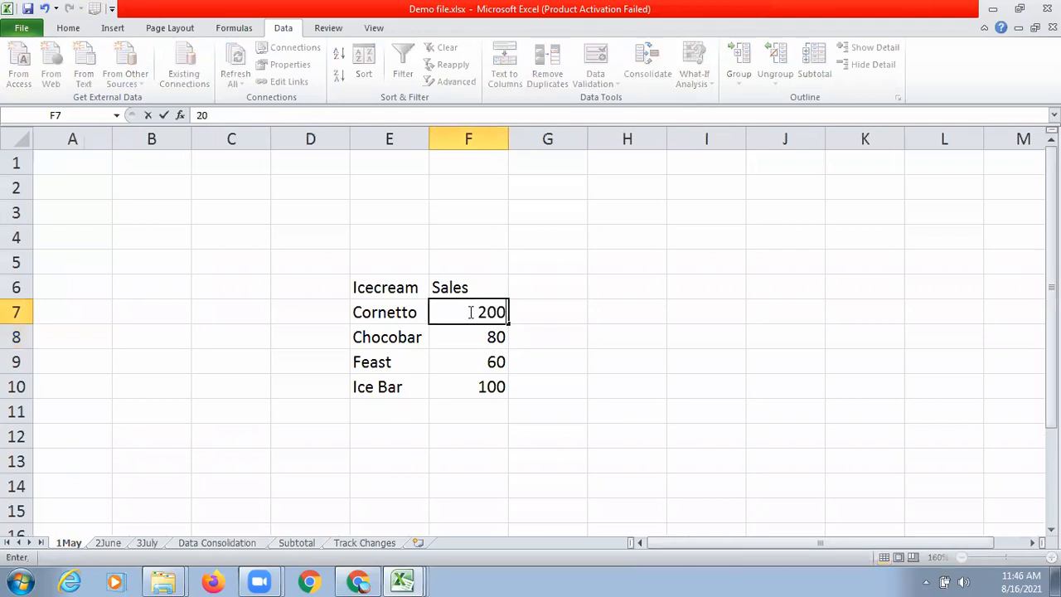
key("Return")
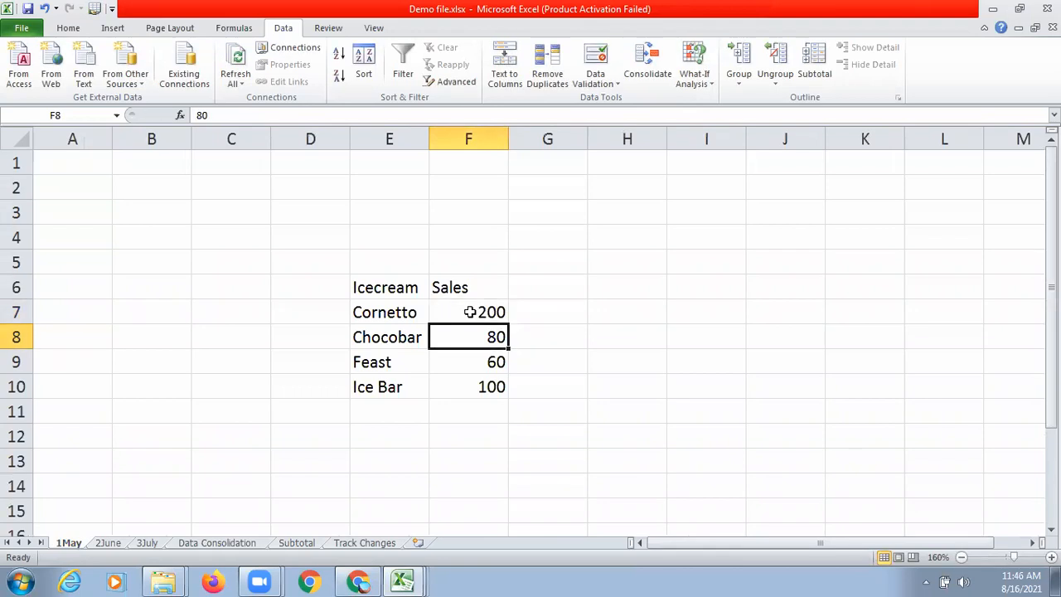
left_click(218, 544)
left_click(166, 177)
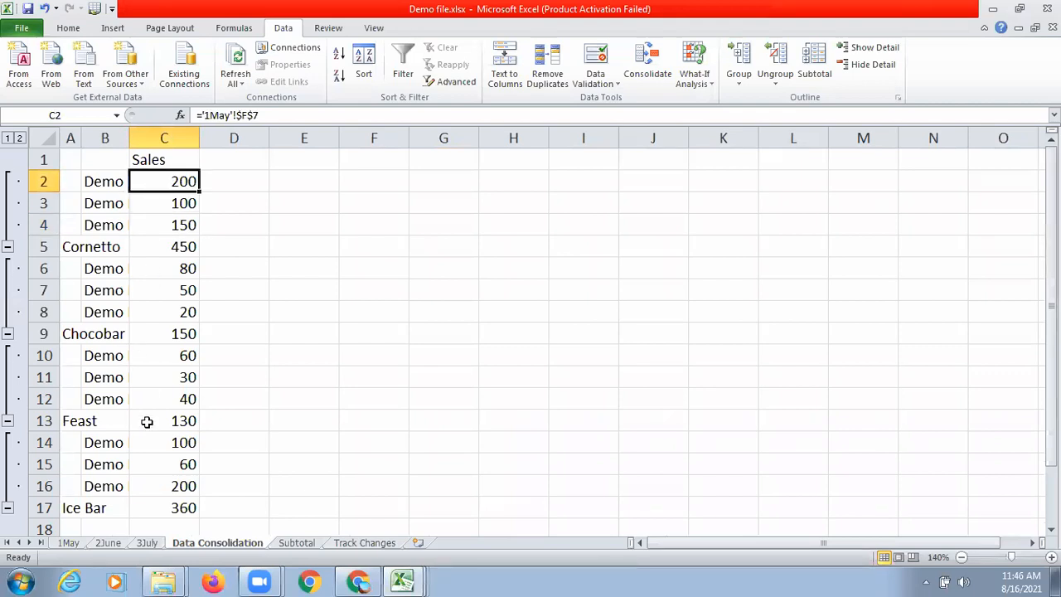
Step: Move the sales table on the 2June sheet from A1:B5 to E7:F11
left_click(109, 544)
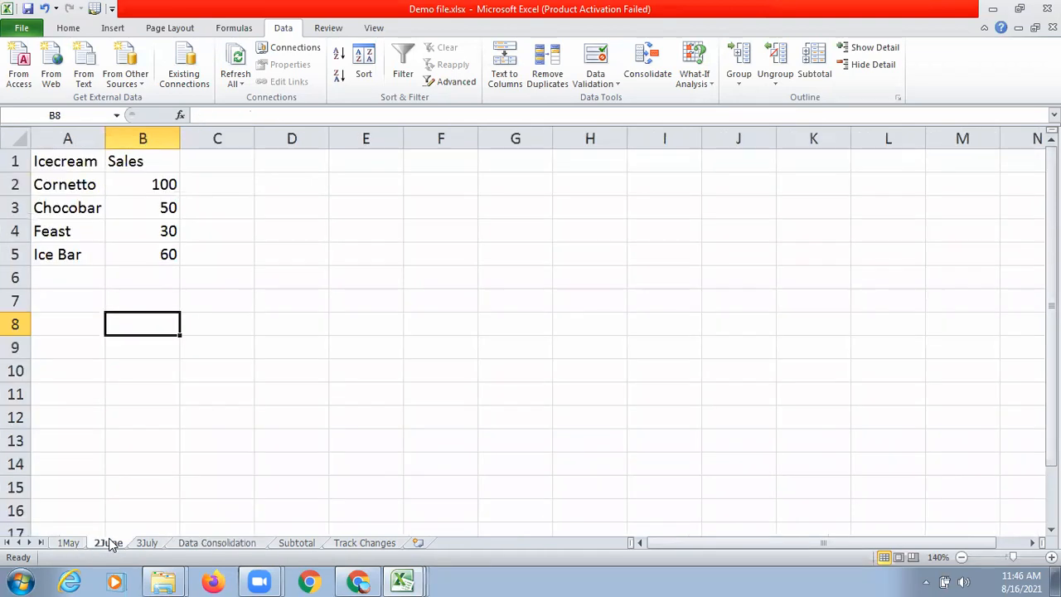
left_click_drag(63, 157, 162, 260)
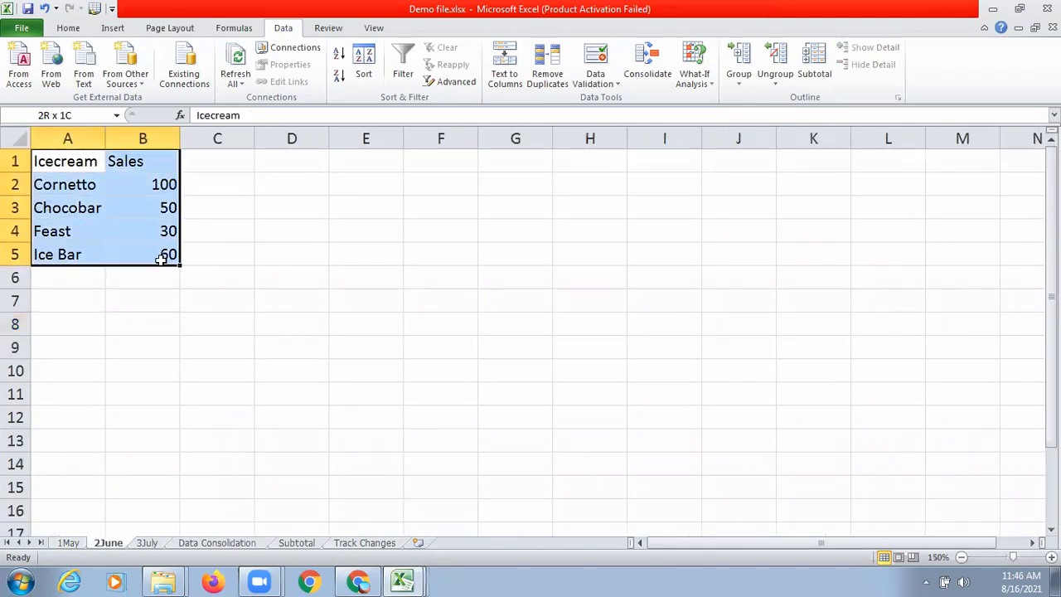
left_click_drag(153, 267, 417, 389)
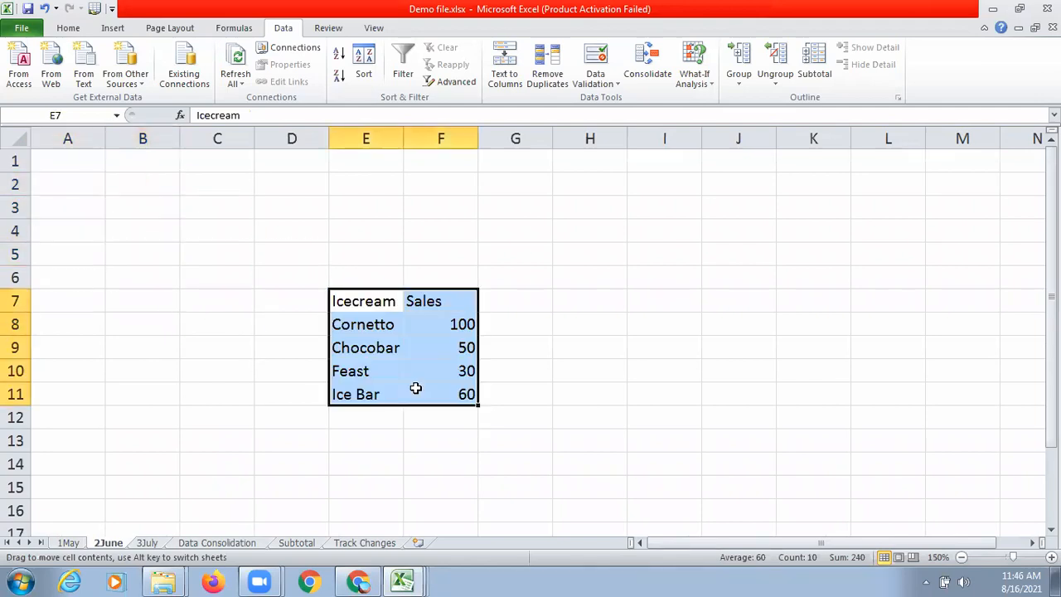
Step: Set Cornetto's June sales in F8 of the moved 2June table to 200
left_click(451, 322)
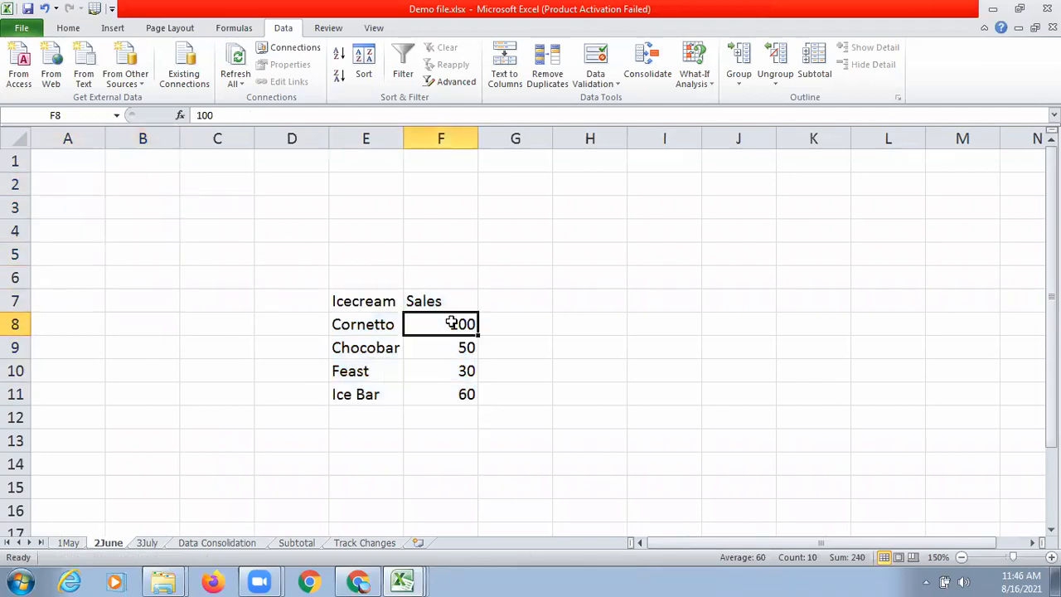
type("200")
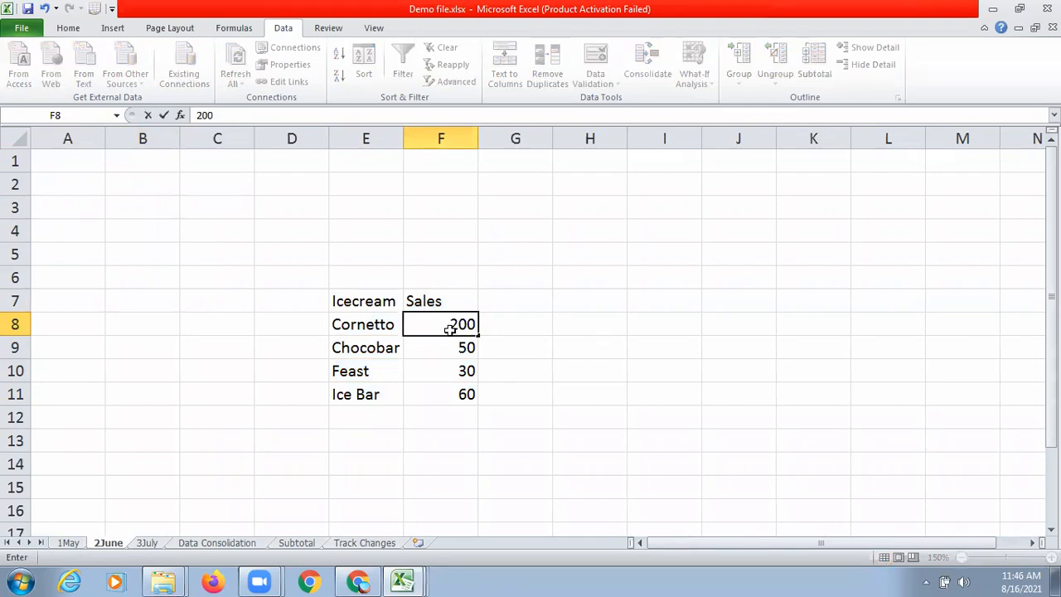
key("Return")
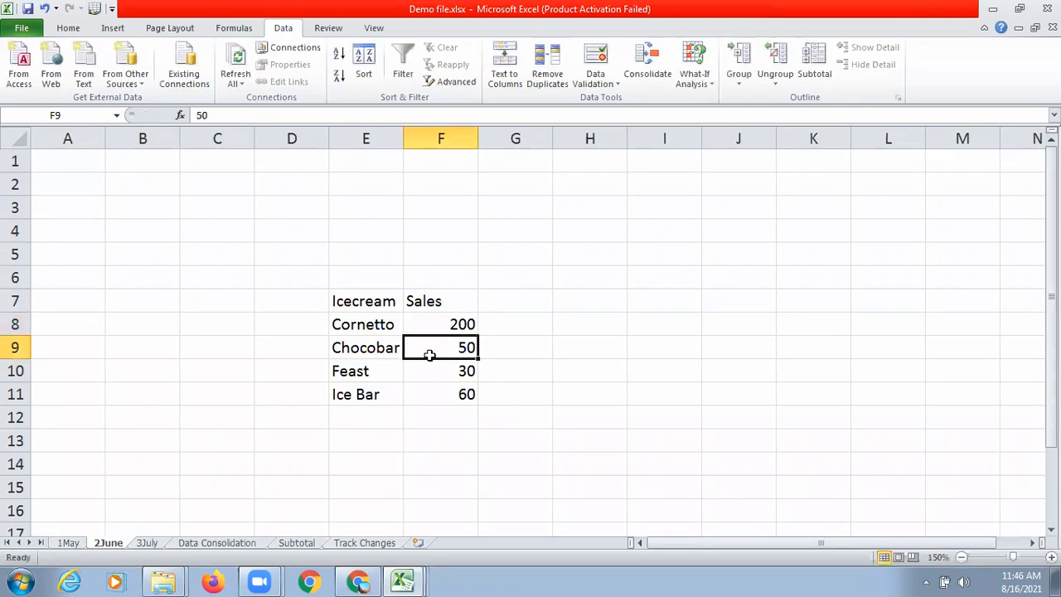
Step: Set Cornetto's June sales in F8 to 300 and check the linked cell C3 on Data Consolidation
left_click(456, 324)
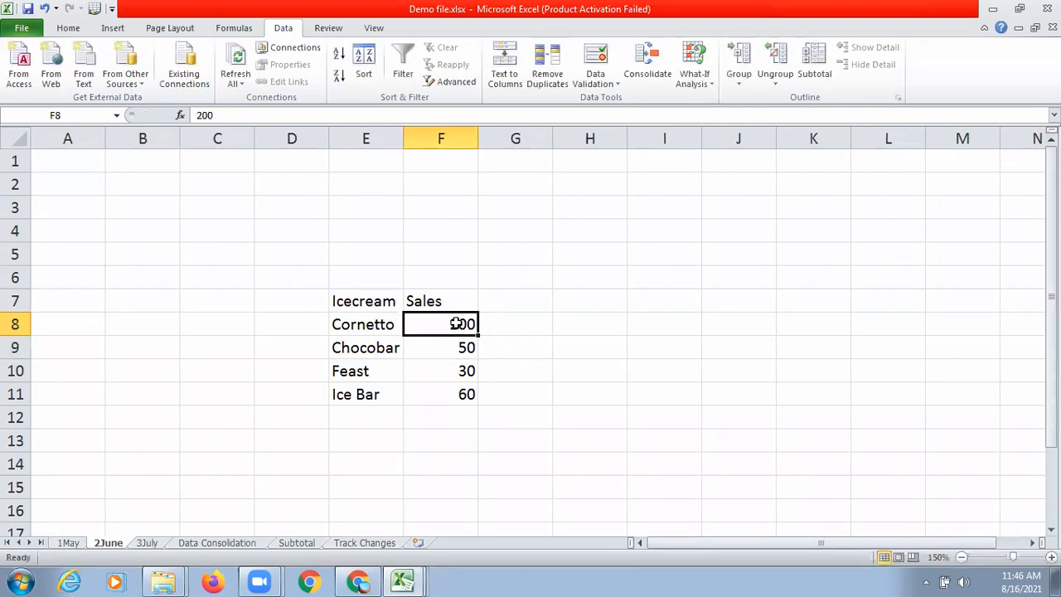
type("300")
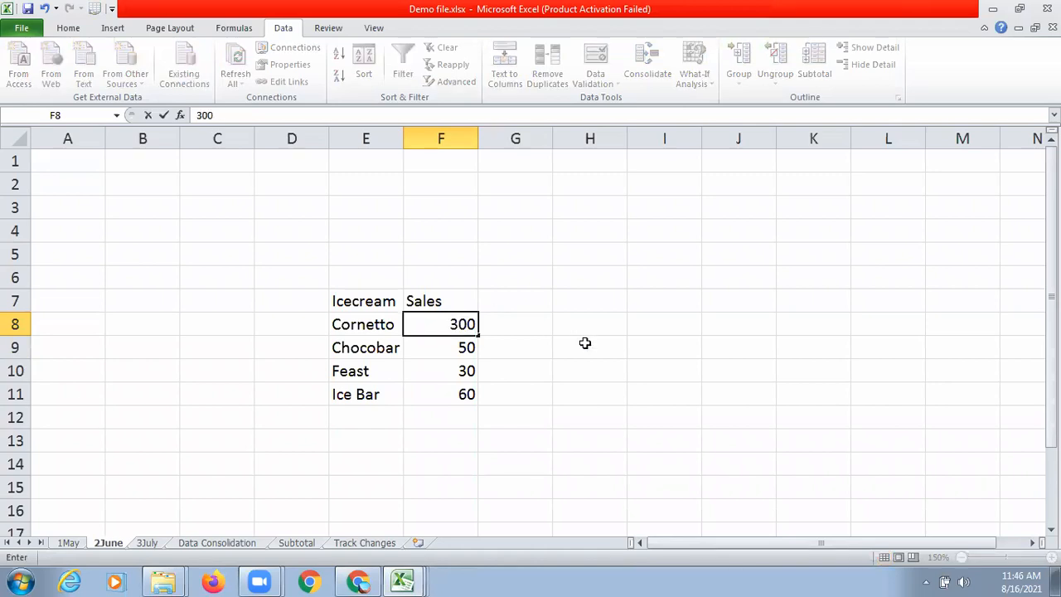
key("Return")
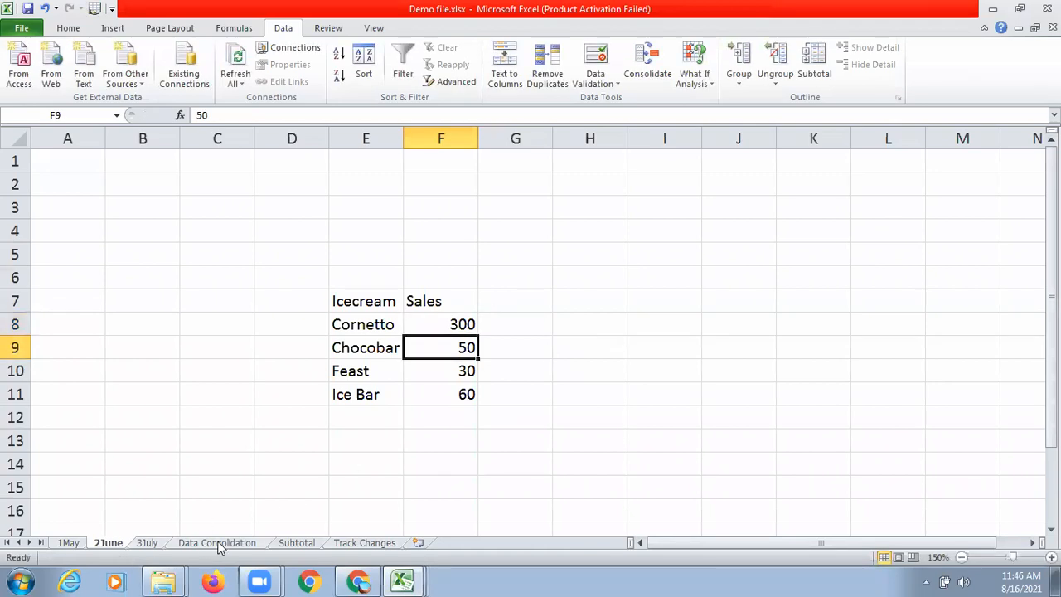
left_click(220, 544)
left_click(170, 205)
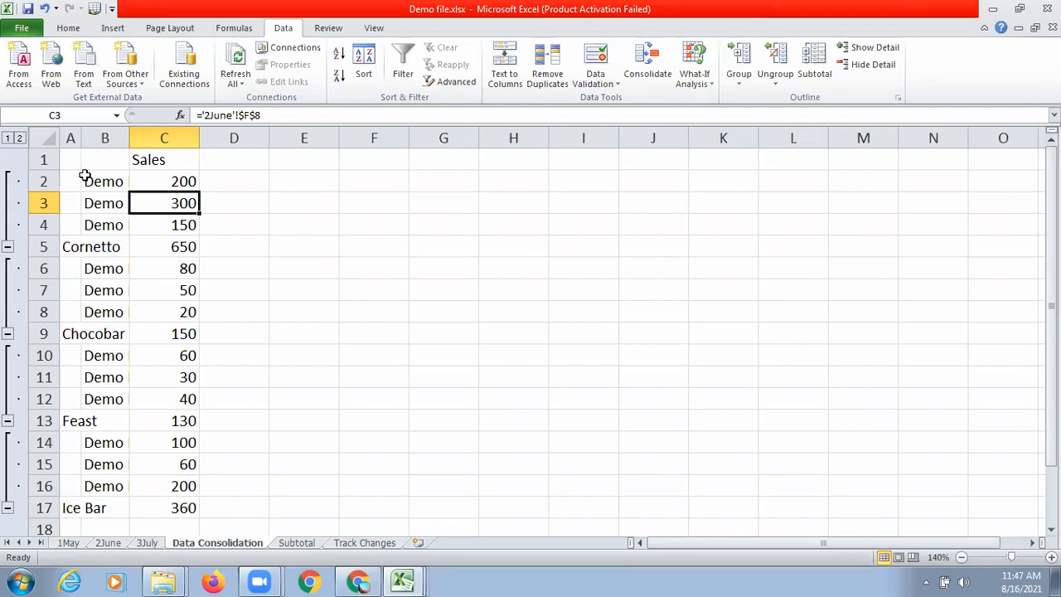
Step: Collapse the Cornetto, Chocobar, Feast and Ice Bar detail rows on the Data Consolidation sheet
left_click(8, 247)
left_click(7, 269)
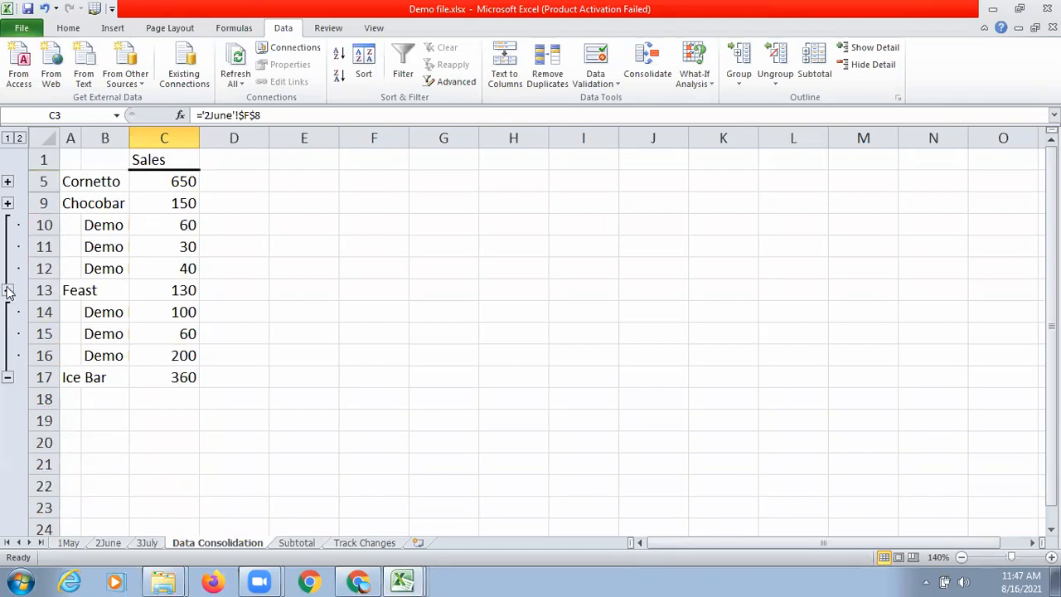
left_click(7, 290)
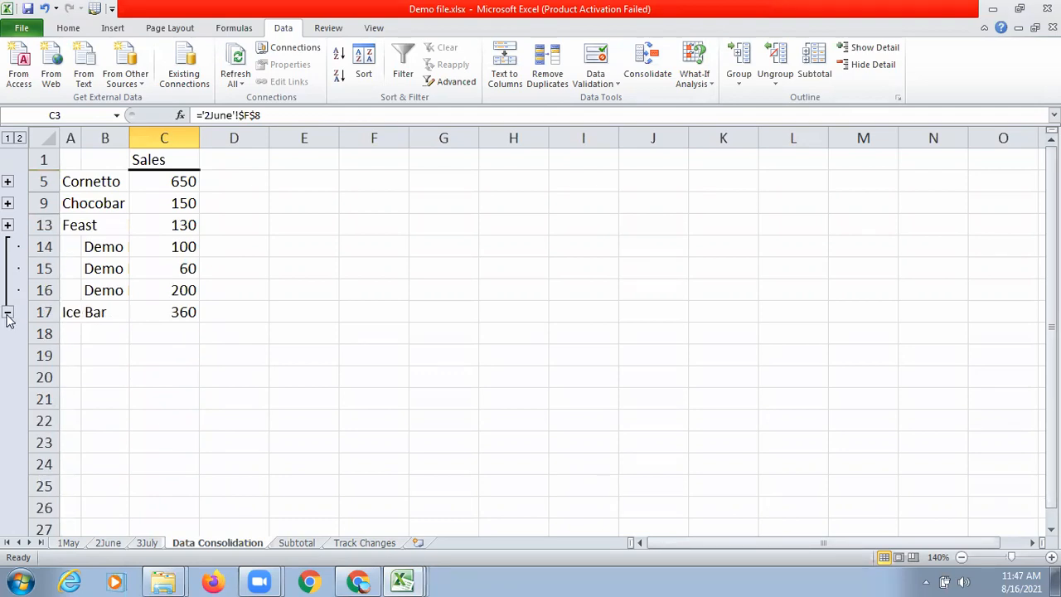
left_click(7, 316)
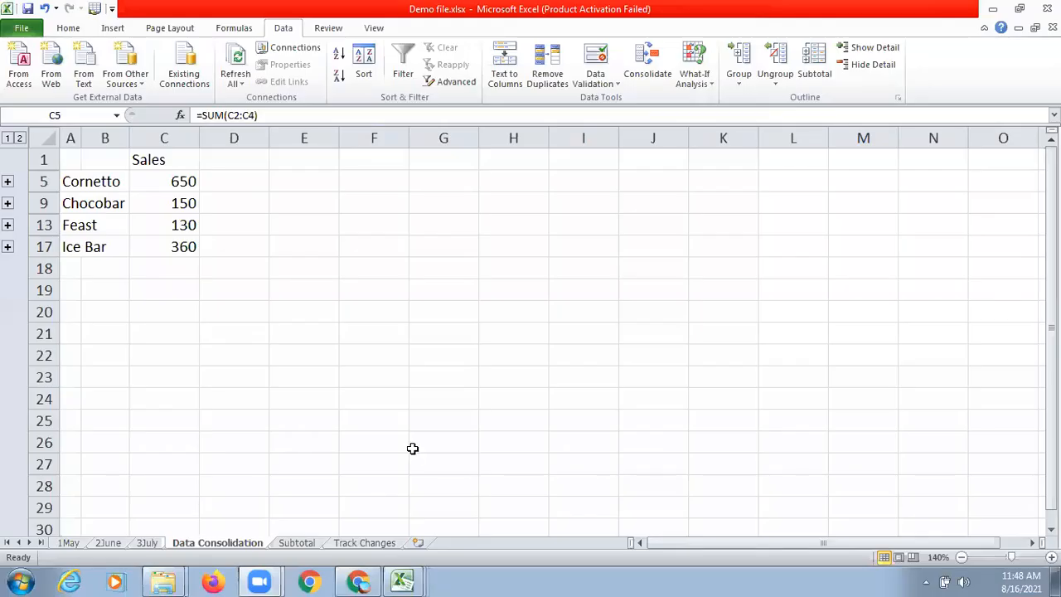
Step: Sort the sales table A1:C17 on the Subtotal sheet by Zone from A to Z with a custom sort
left_click(300, 544)
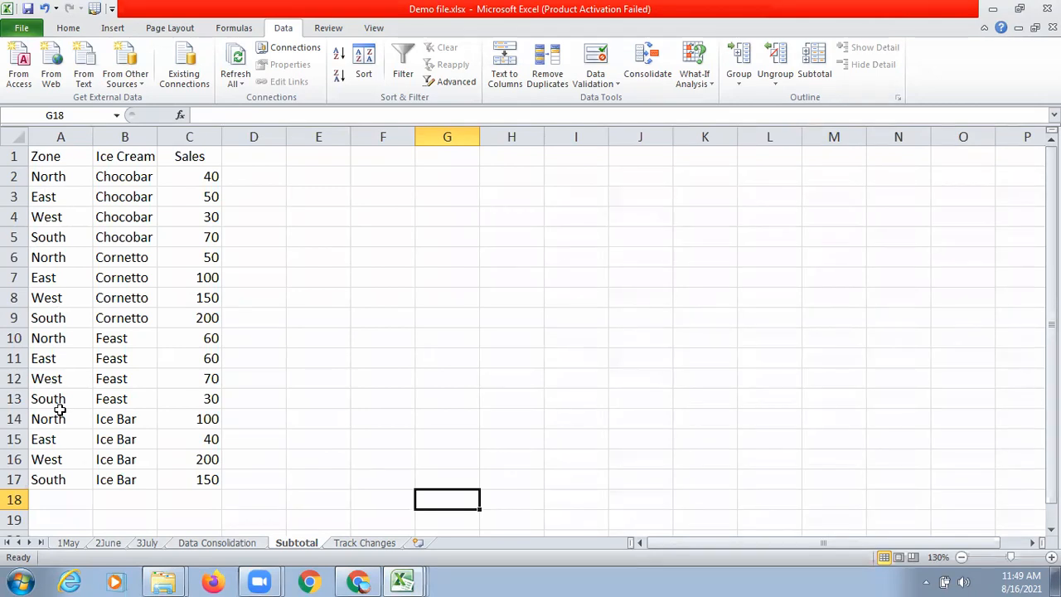
left_click_drag(62, 151, 206, 280)
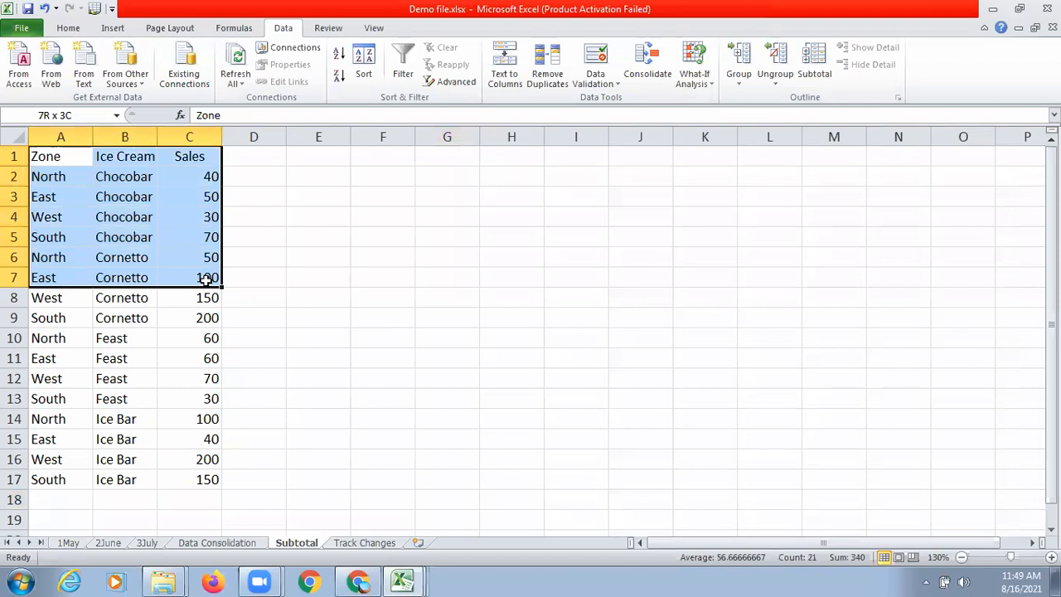
key("shift+Down")
key("shift+Down")
key("shift+Down")
key("shift+Down")
key("shift+Down")
key("shift+Down")
key("shift+Down")
key("shift+Down")
key("shift+Down")
key("shift+Down")
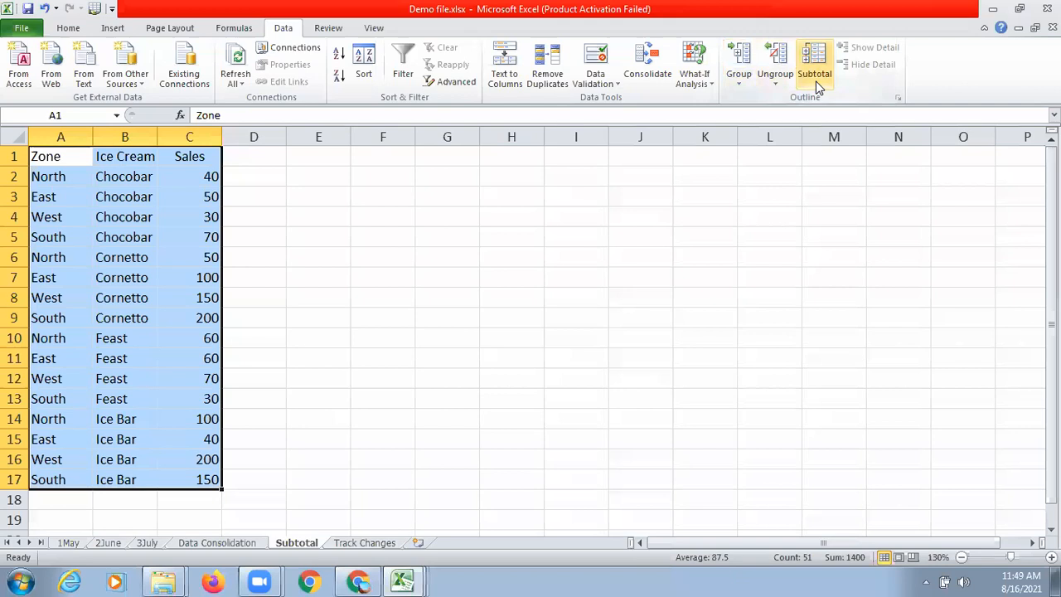
left_click(71, 30)
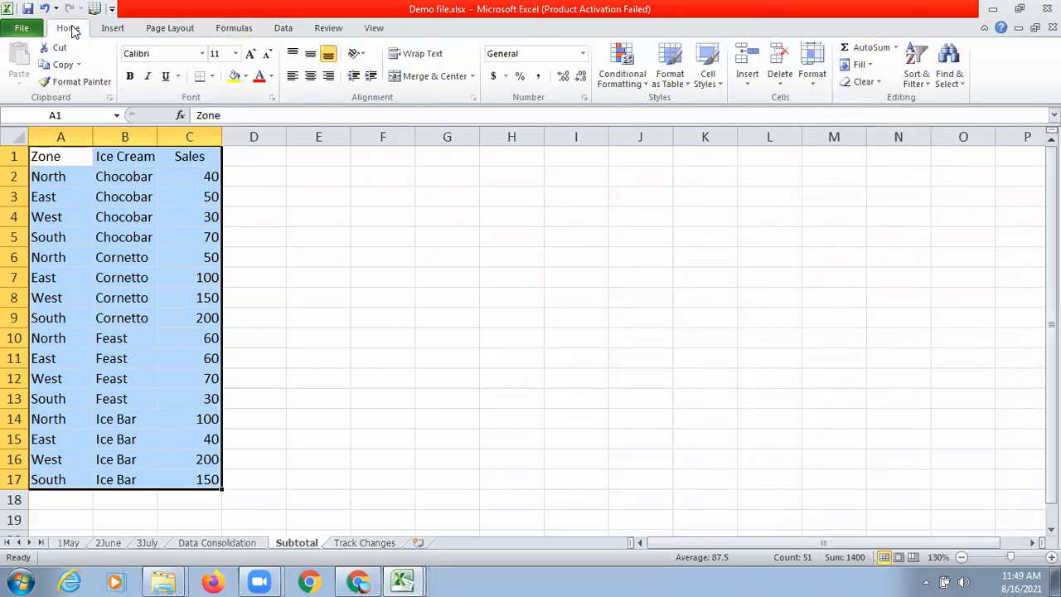
left_click(927, 79)
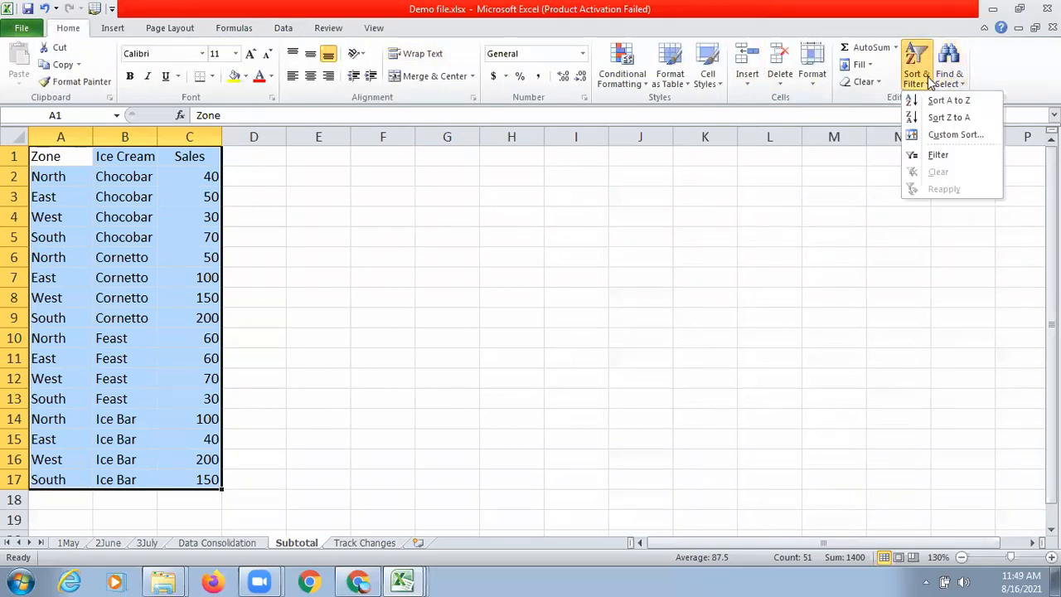
left_click(932, 138)
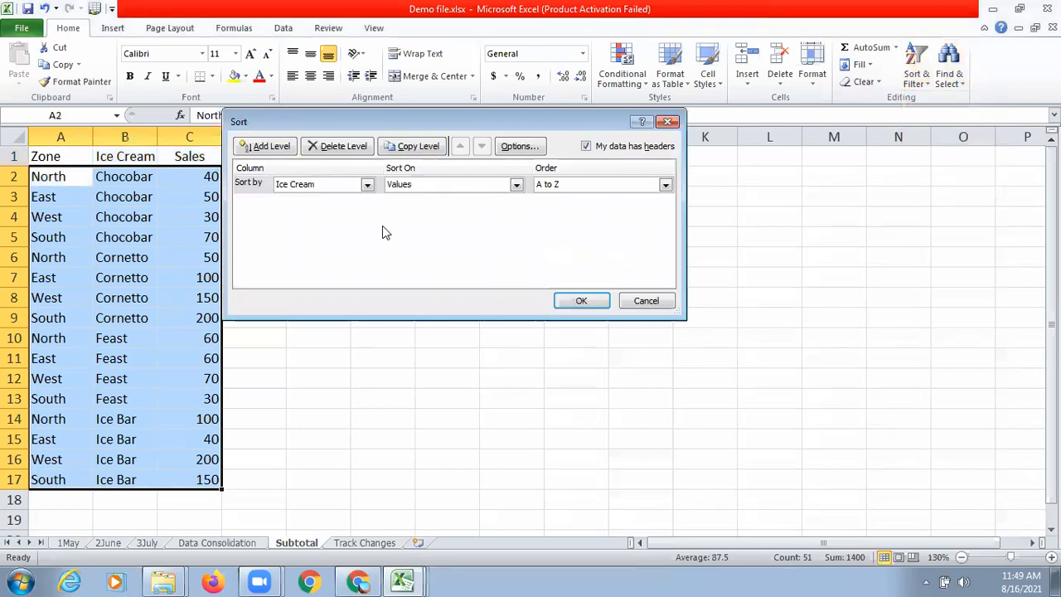
left_click(367, 186)
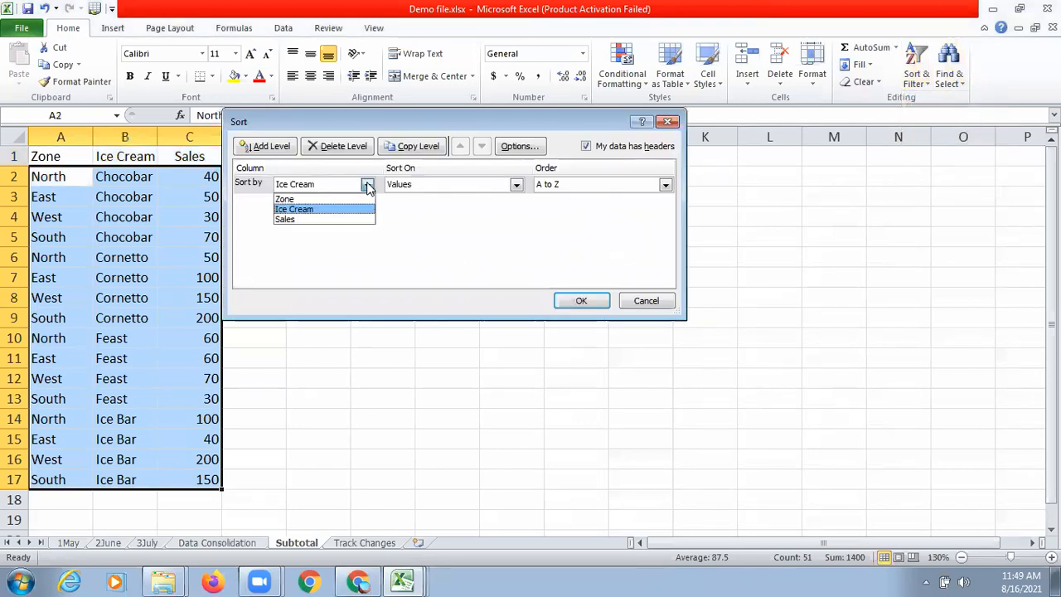
left_click(290, 199)
left_click(581, 300)
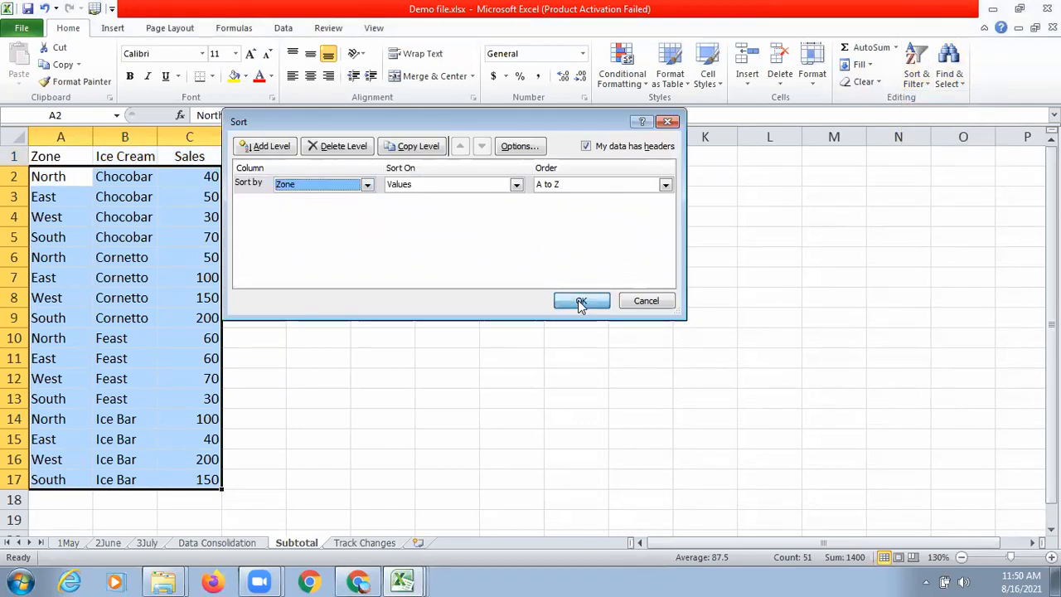
left_click(420, 271)
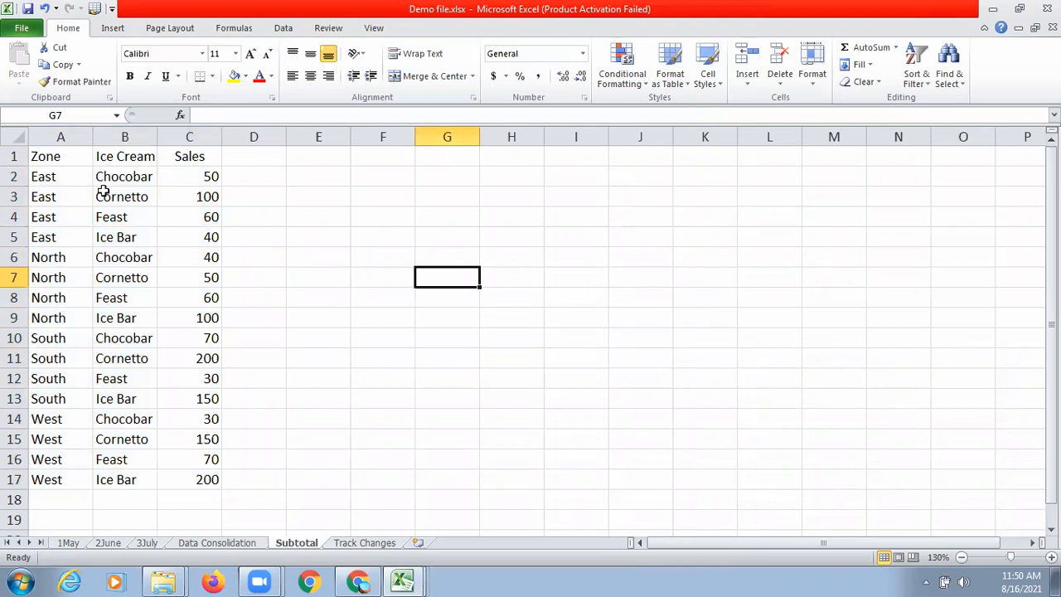
Step: Add subtotals to the sorted table at each change in Zone, using the Sum function on Sales
left_click(185, 158)
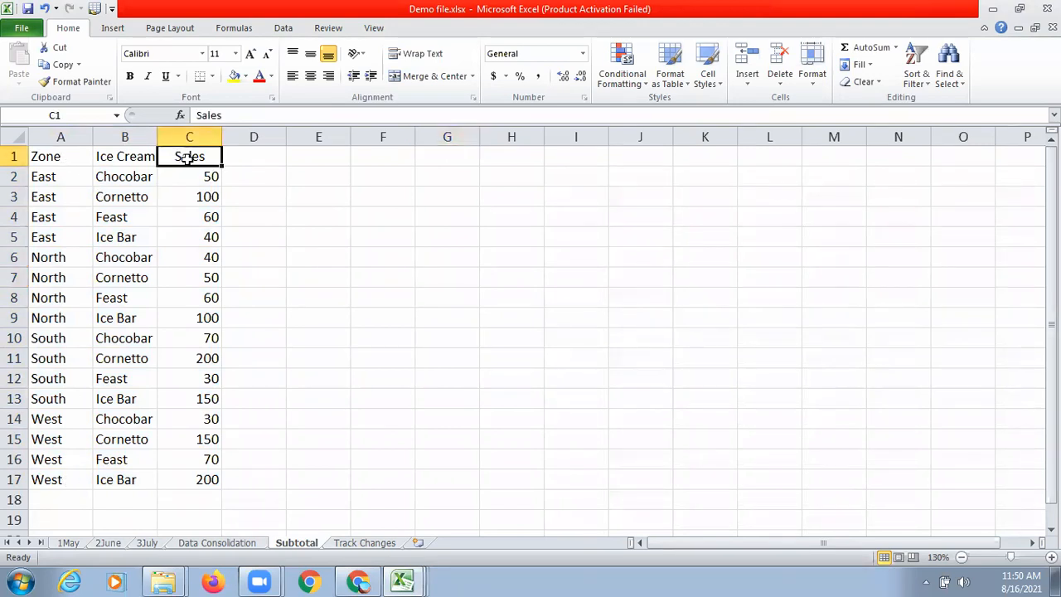
left_click(284, 29)
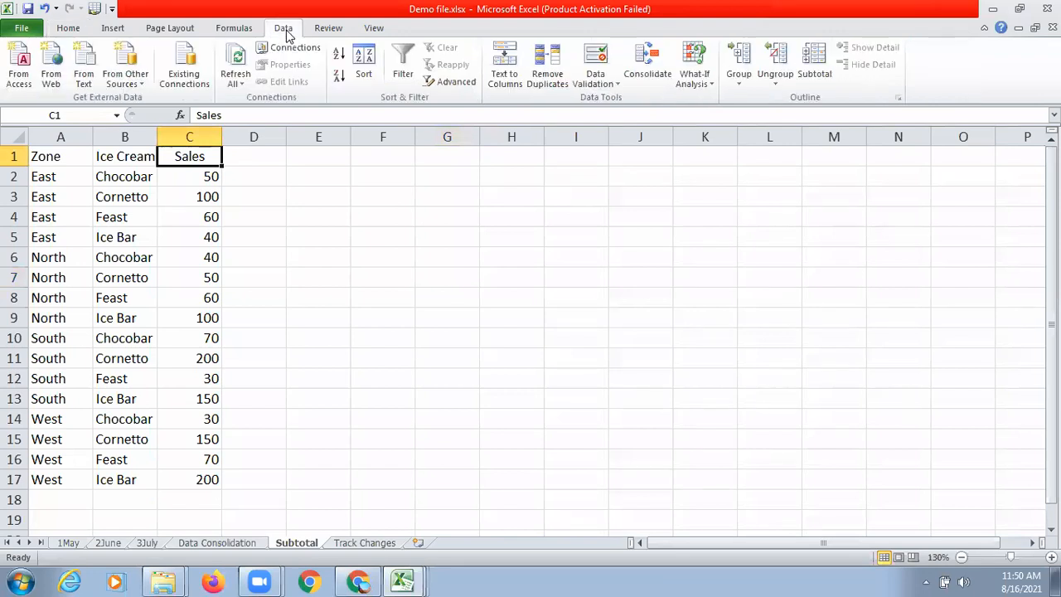
left_click(815, 75)
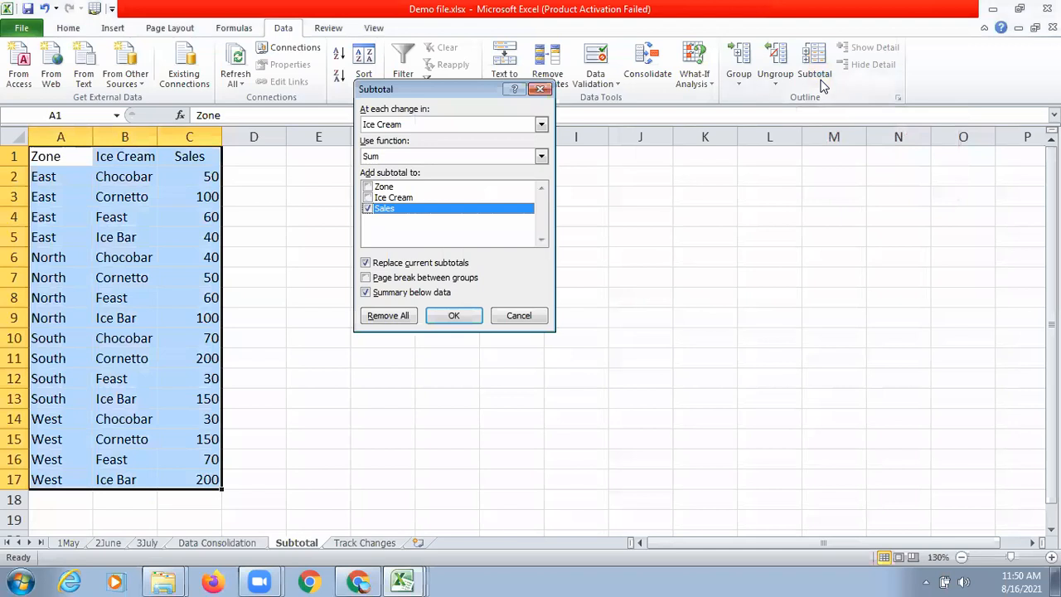
left_click(540, 124)
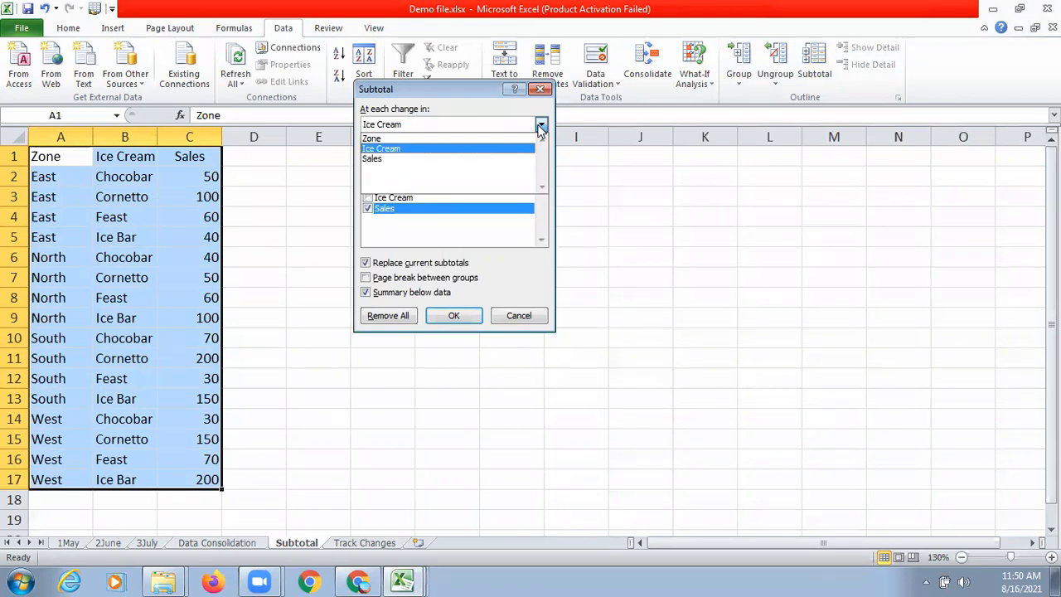
left_click(379, 139)
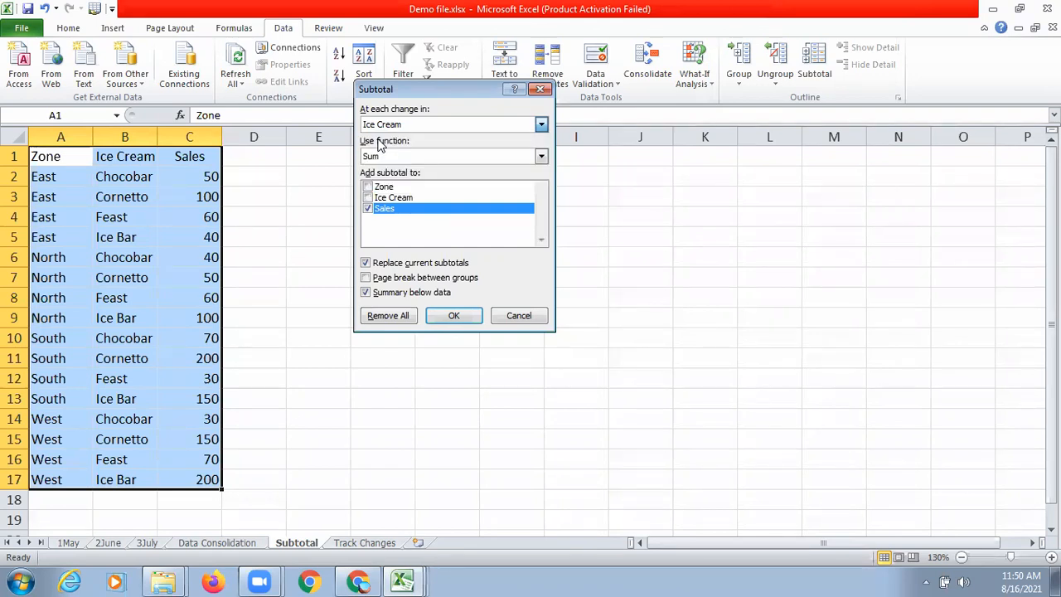
left_click(542, 157)
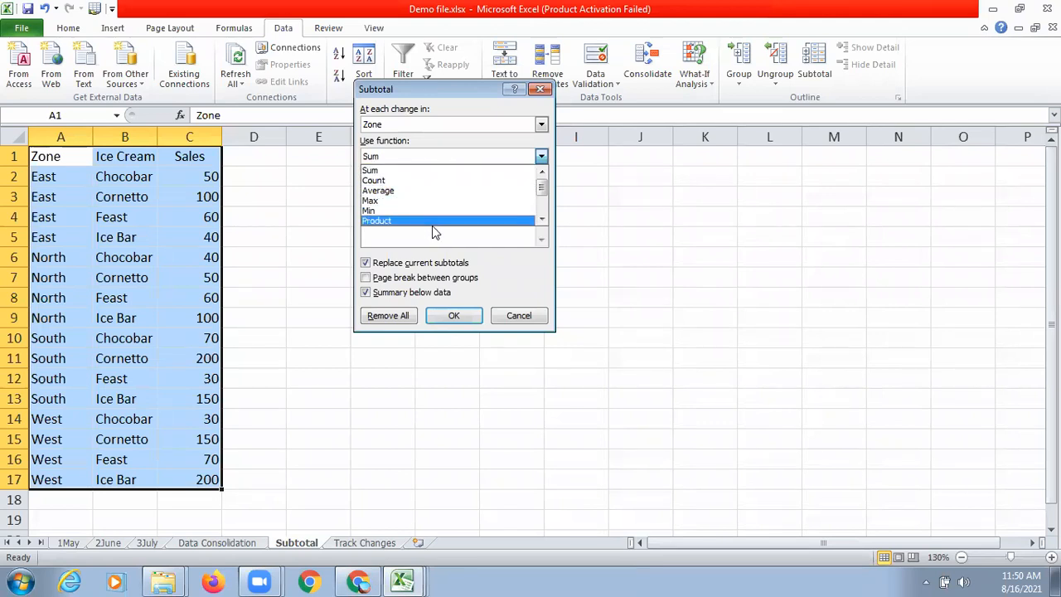
left_click(421, 171)
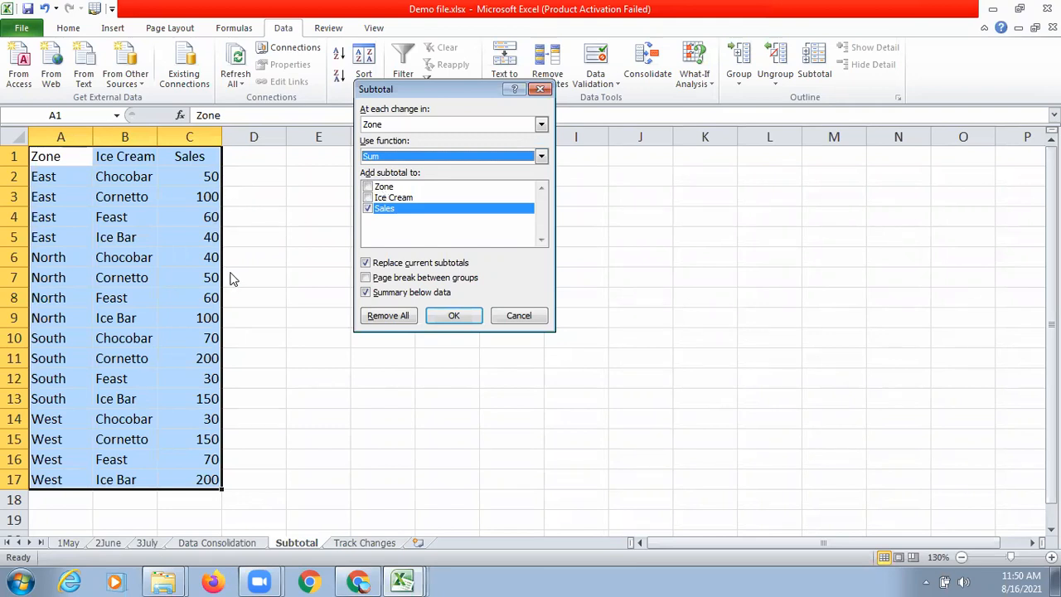
left_click(368, 210)
left_click(454, 318)
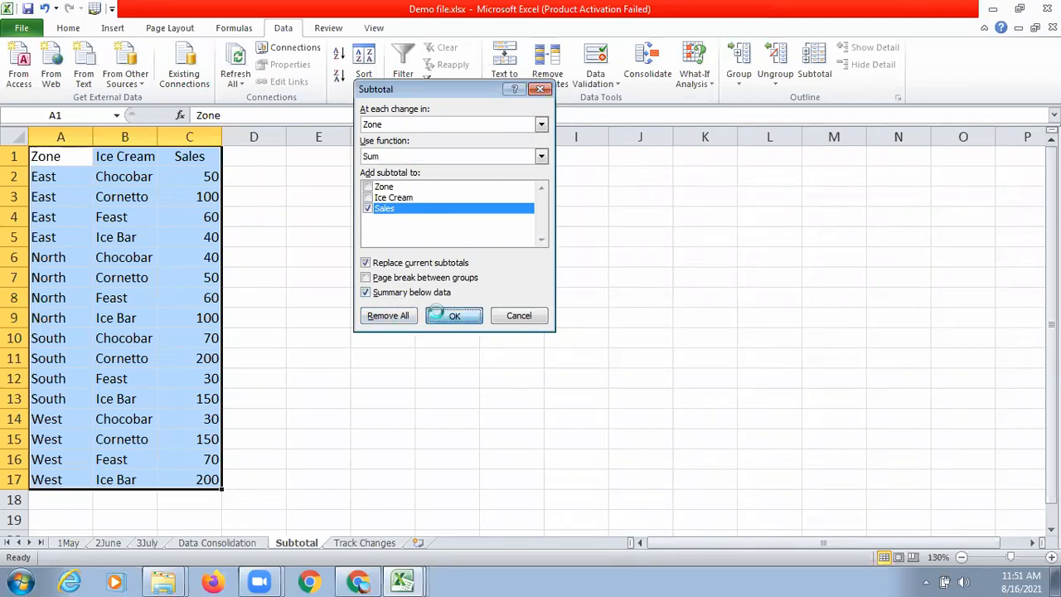
left_click(437, 310)
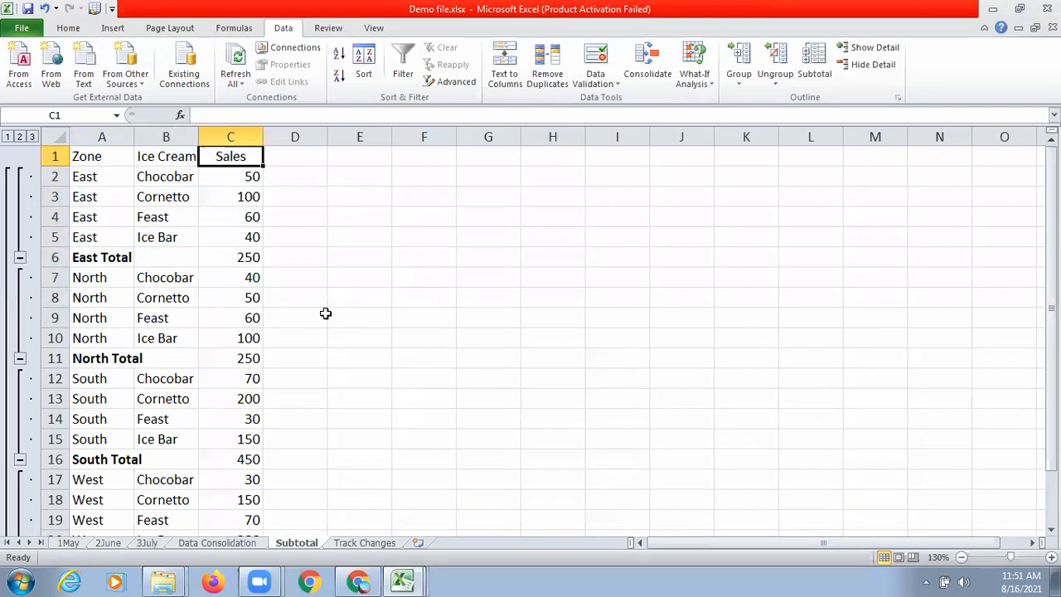
Step: Examine the East, North, South and West total rows and the Grand Total formula in column C
left_click(435, 233)
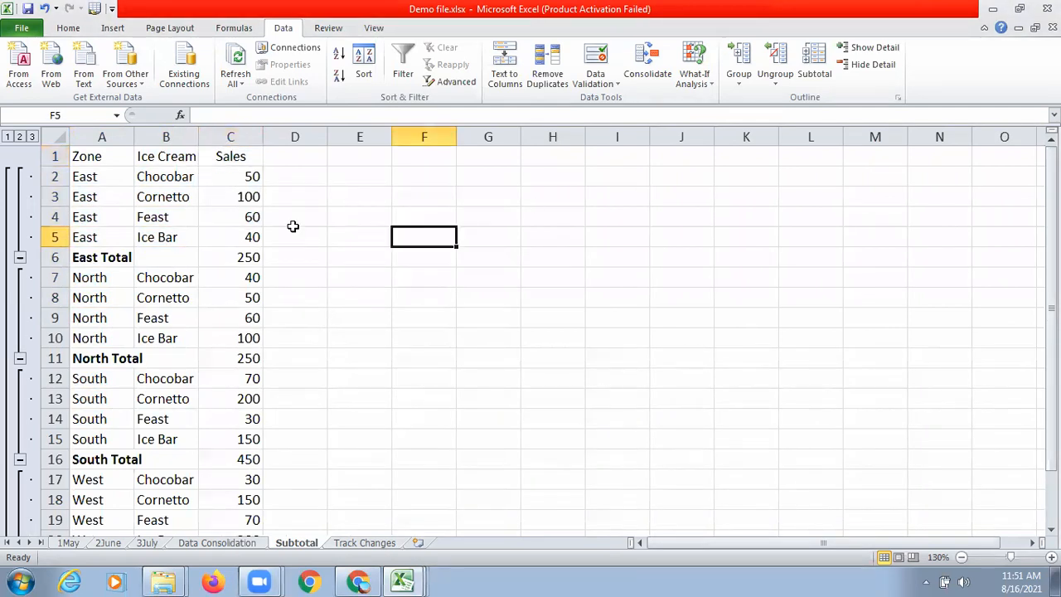
left_click(91, 257)
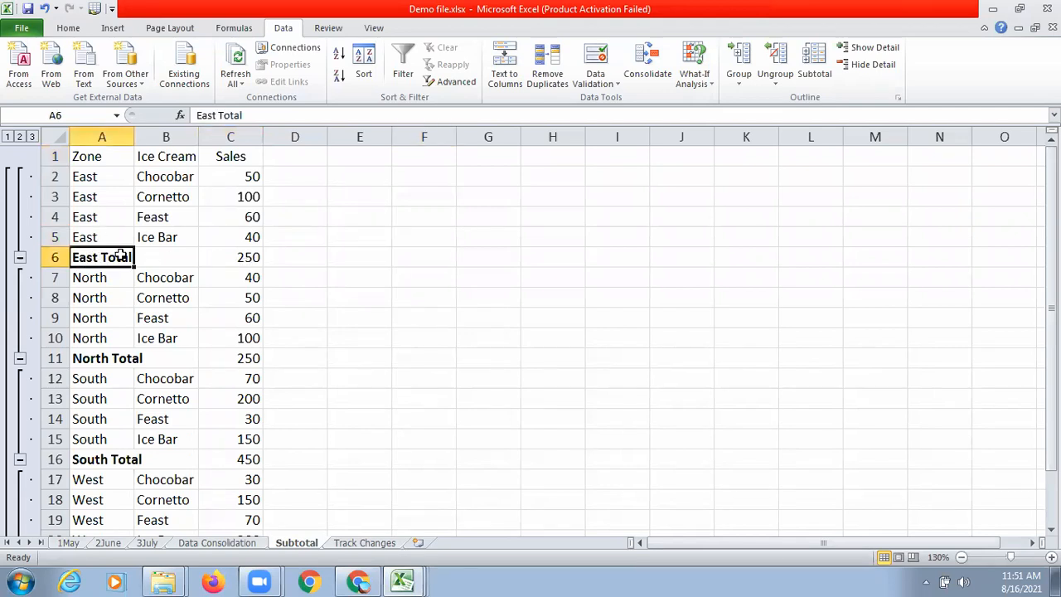
left_click(250, 258)
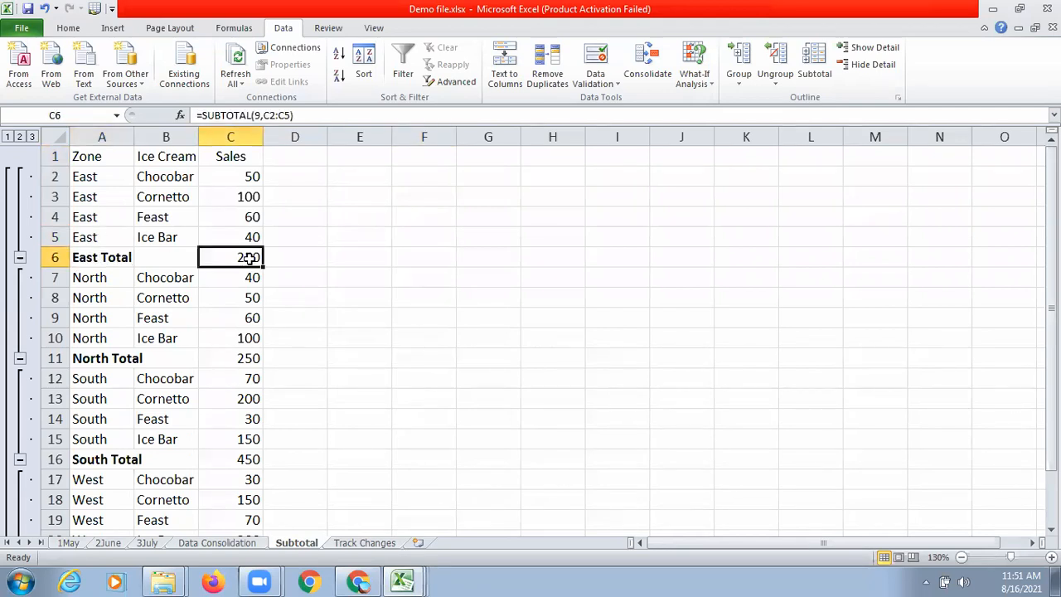
left_click(104, 357)
left_click(222, 356)
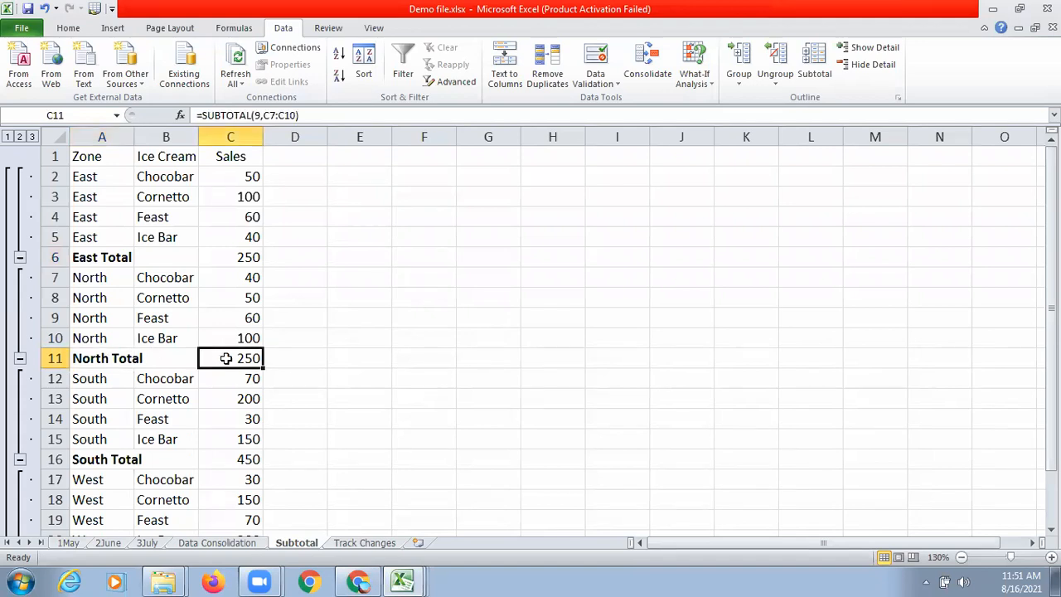
left_click(108, 462)
left_click(254, 461)
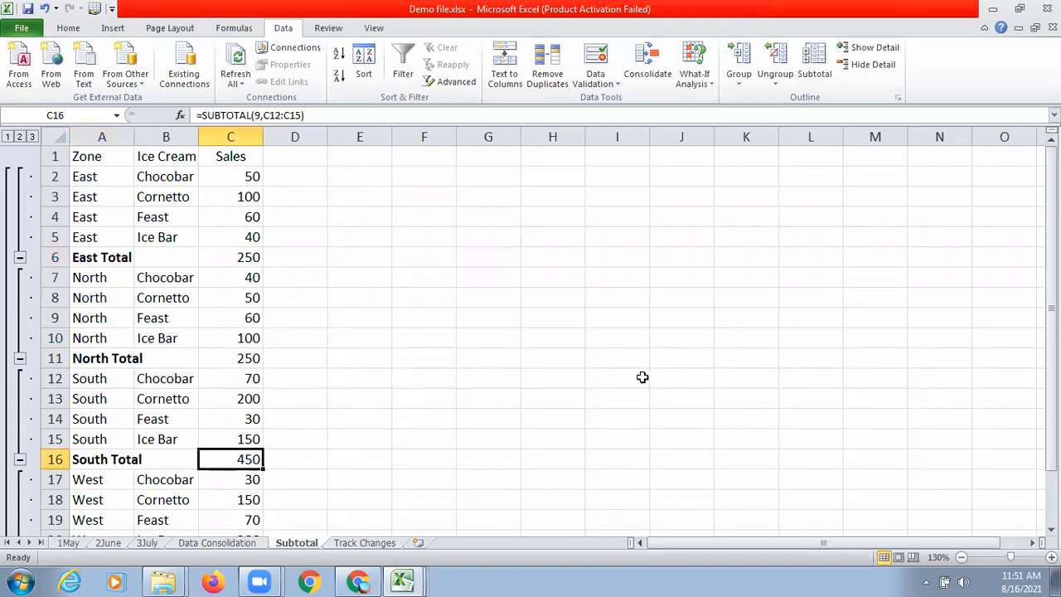
left_click_drag(1051, 297, 1051, 301)
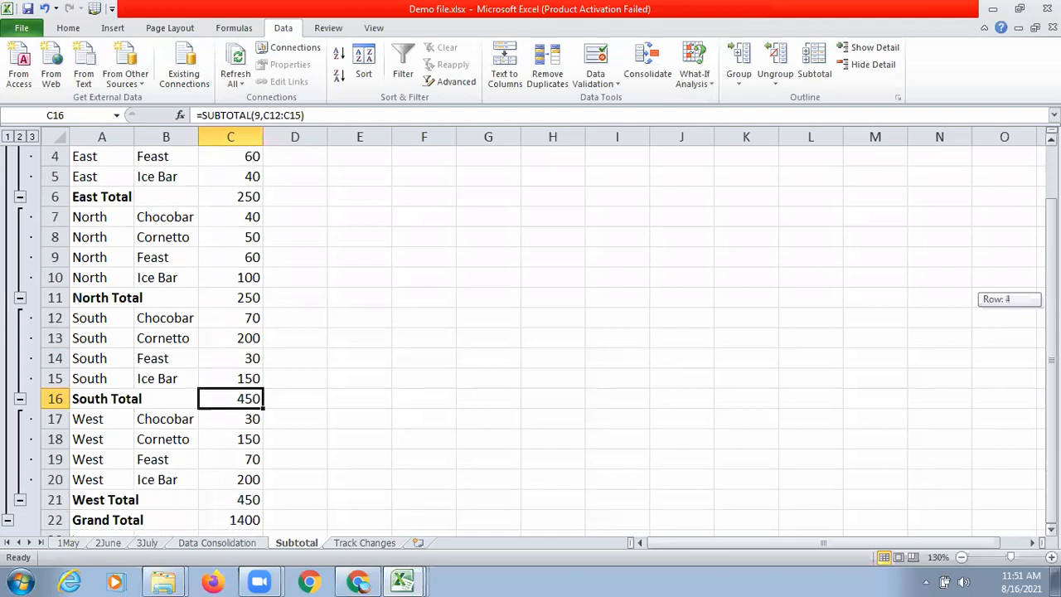
left_click(246, 500)
left_click(233, 521)
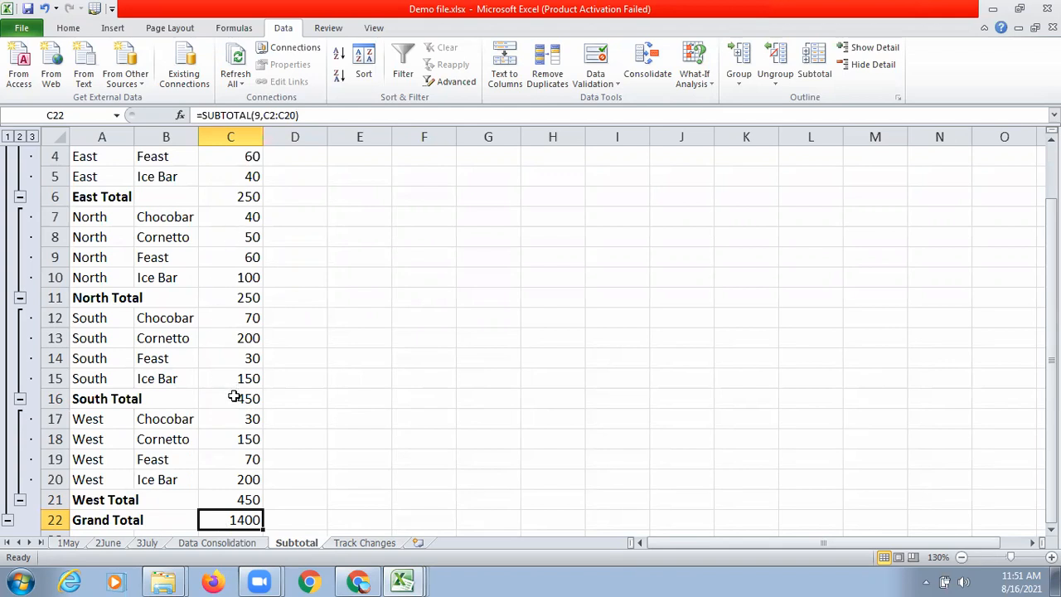
Step: Collapse the South, North, East and West groups so only the zone totals and Grand Total are shown
left_click(20, 399)
left_click(20, 298)
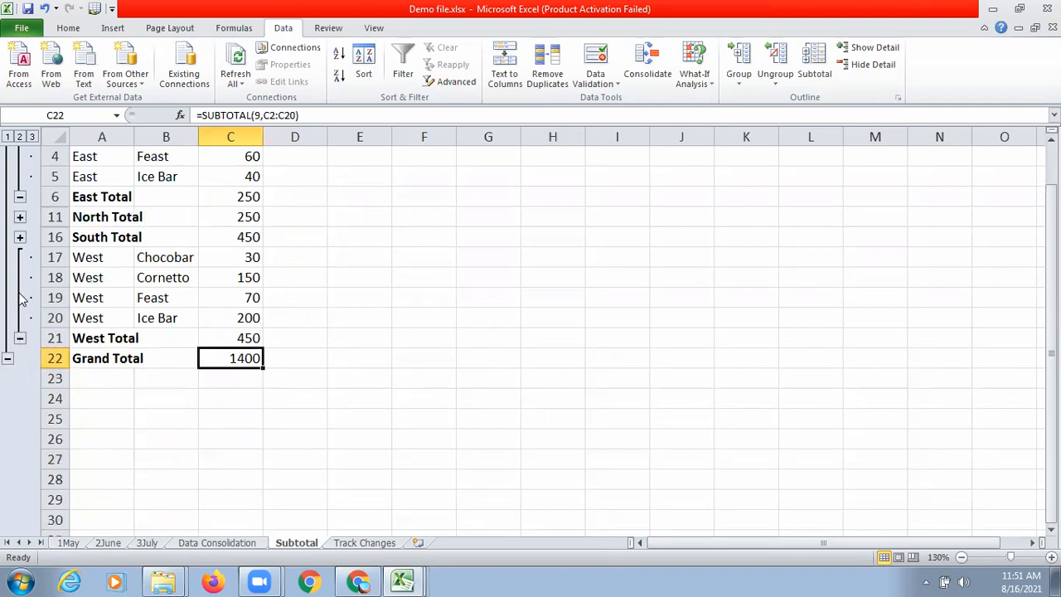
left_click(20, 201)
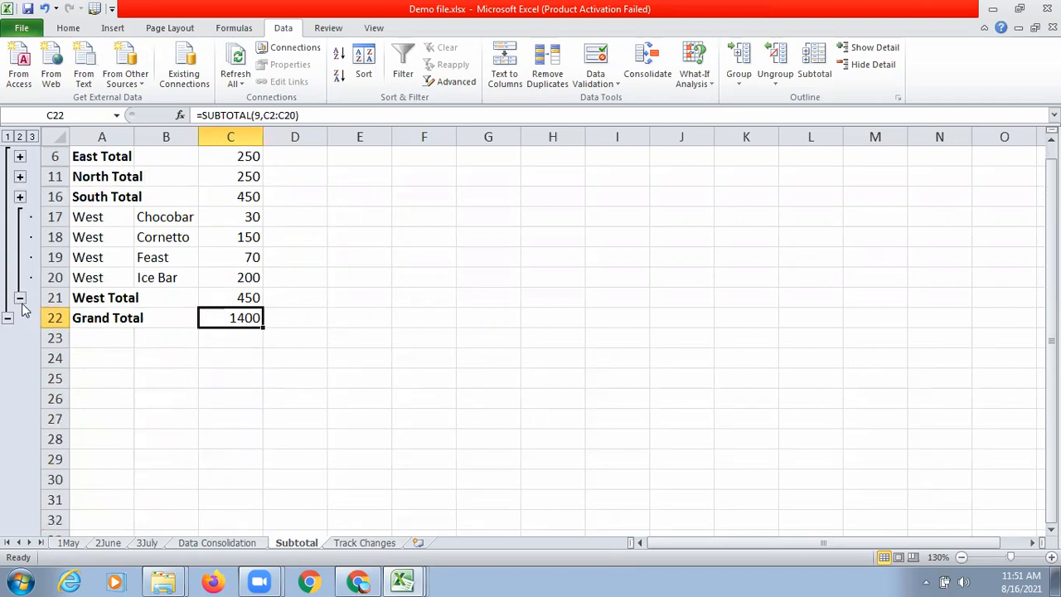
left_click(20, 300)
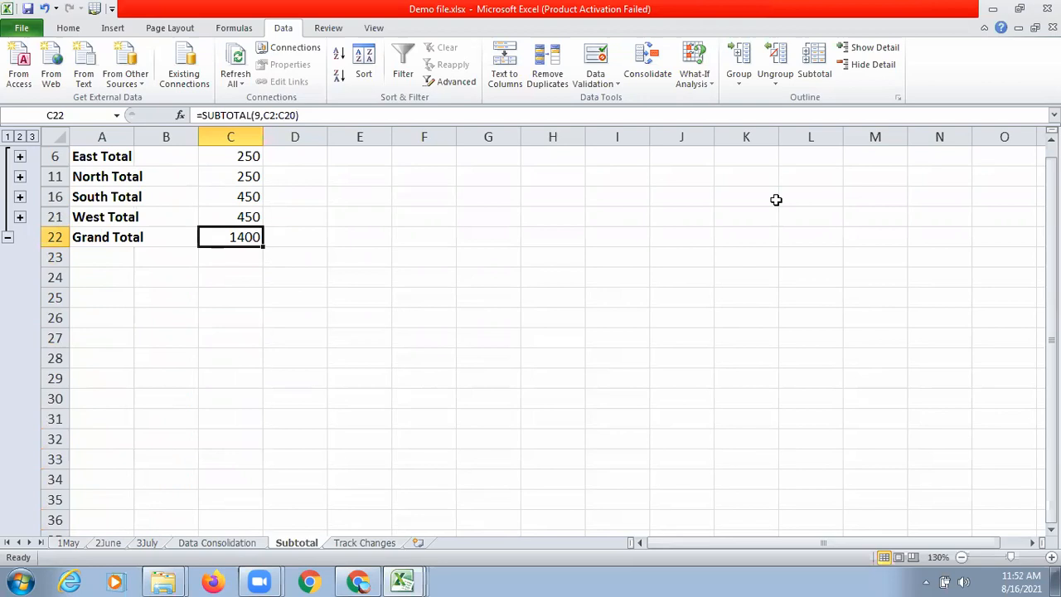
left_click_drag(1051, 191, 1036, 166)
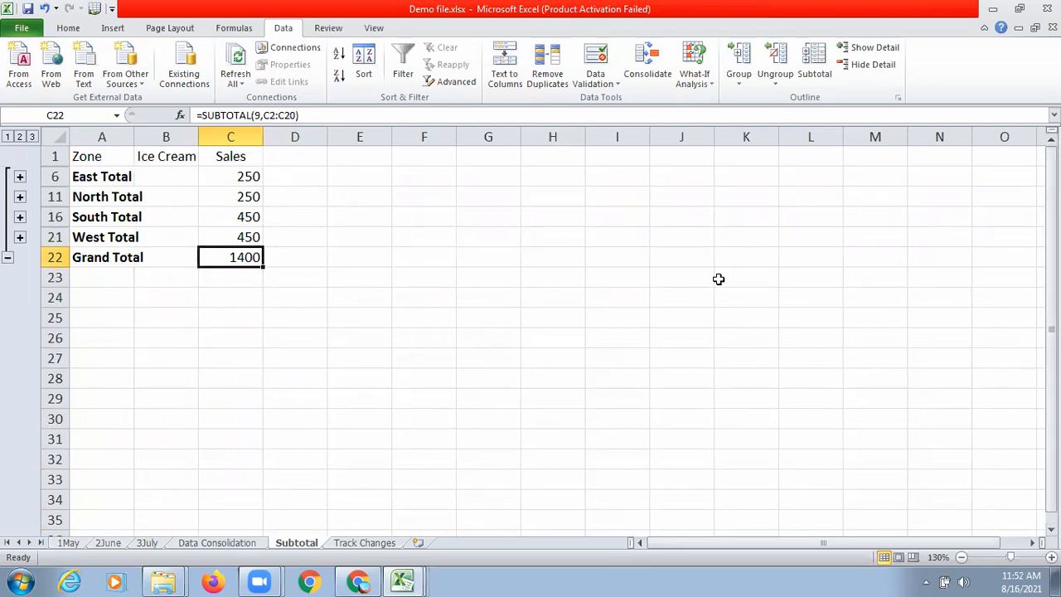
Step: Expand the East group to view its detail rows, and collapse it again
left_click(20, 177)
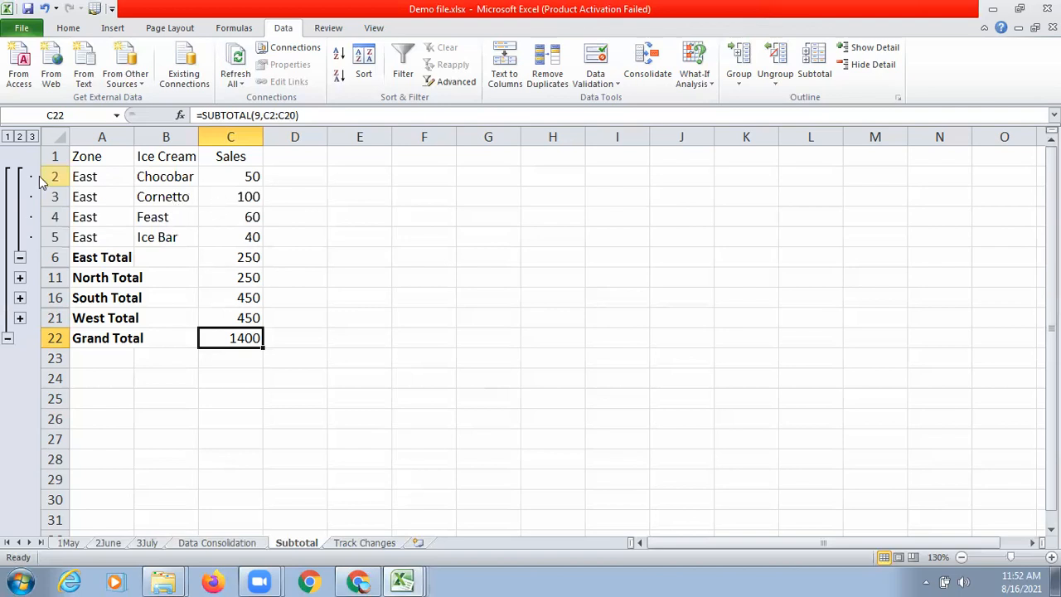
left_click(20, 258)
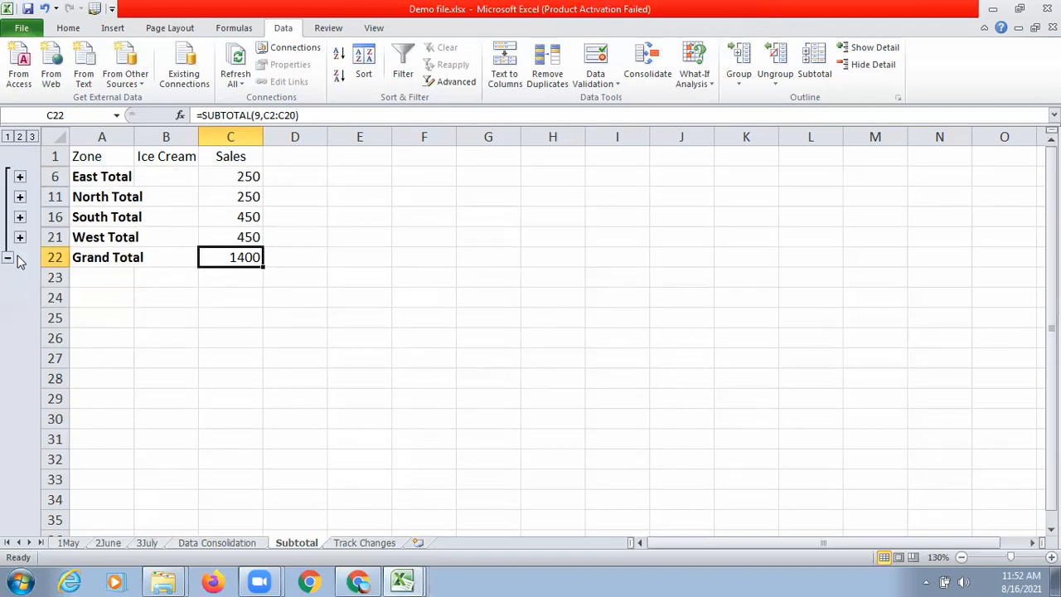
left_click(324, 282)
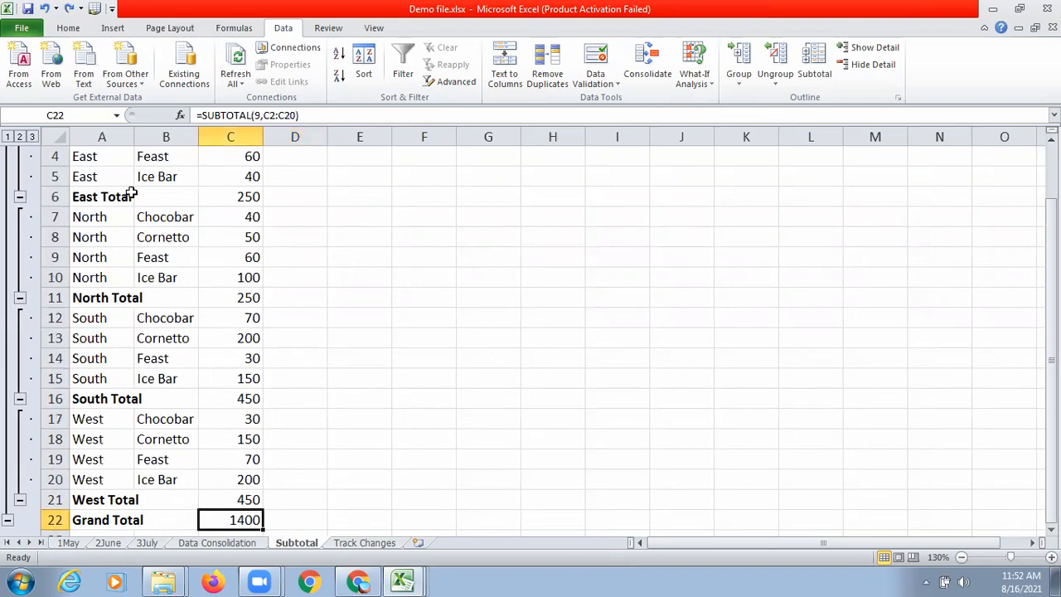
Step: Sort the table in A1:C17 by the Ice Cream column's values in A to Z order, treating the first row as headers
left_click(355, 218)
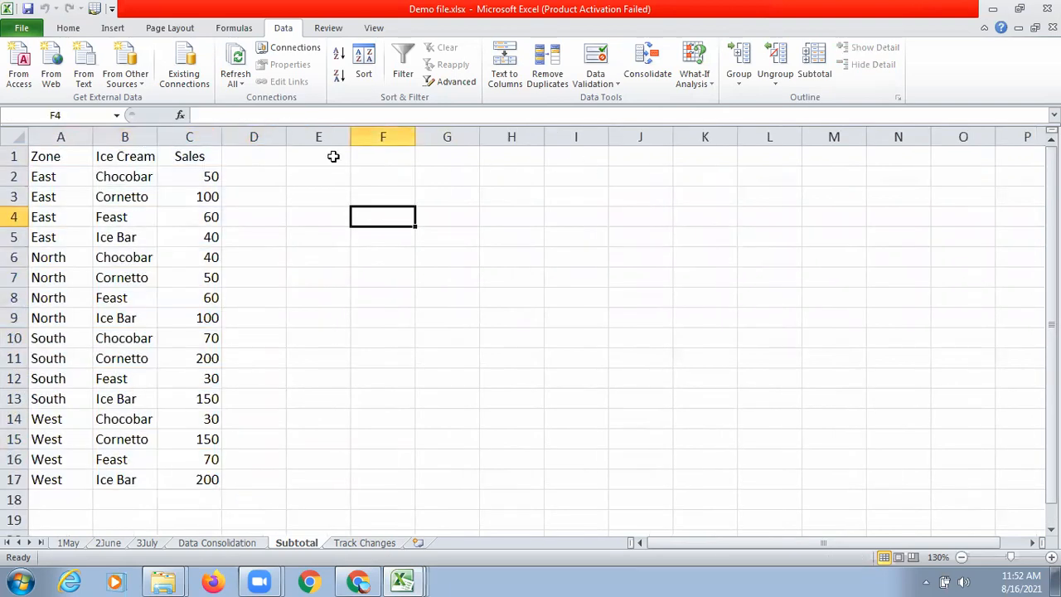
left_click(55, 155)
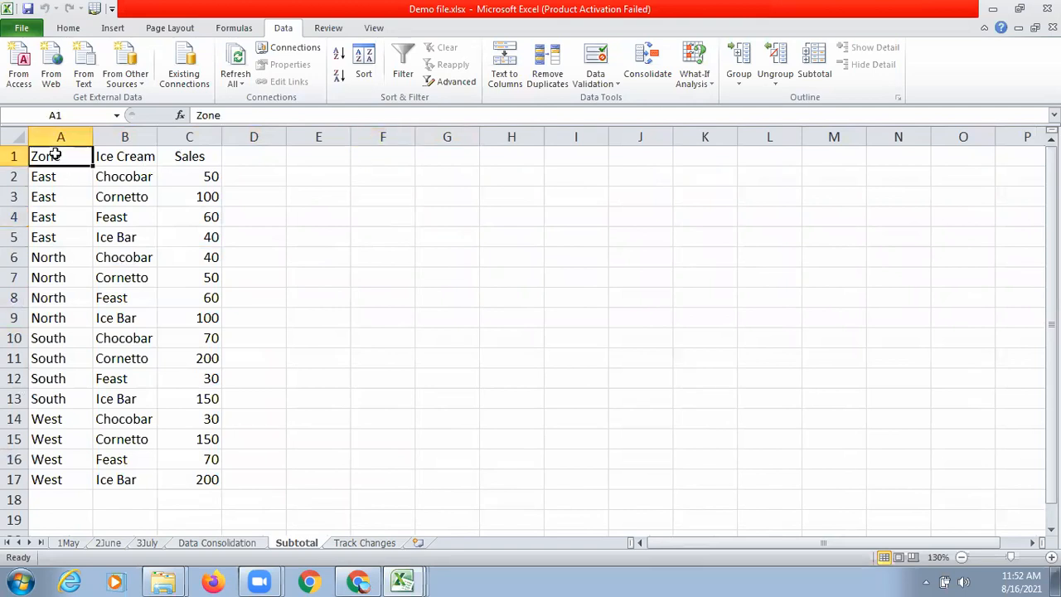
key("shift+Right")
key("shift+Right")
key("shift+Down")
key("shift+Down")
key("shift+Down")
key("shift+Down")
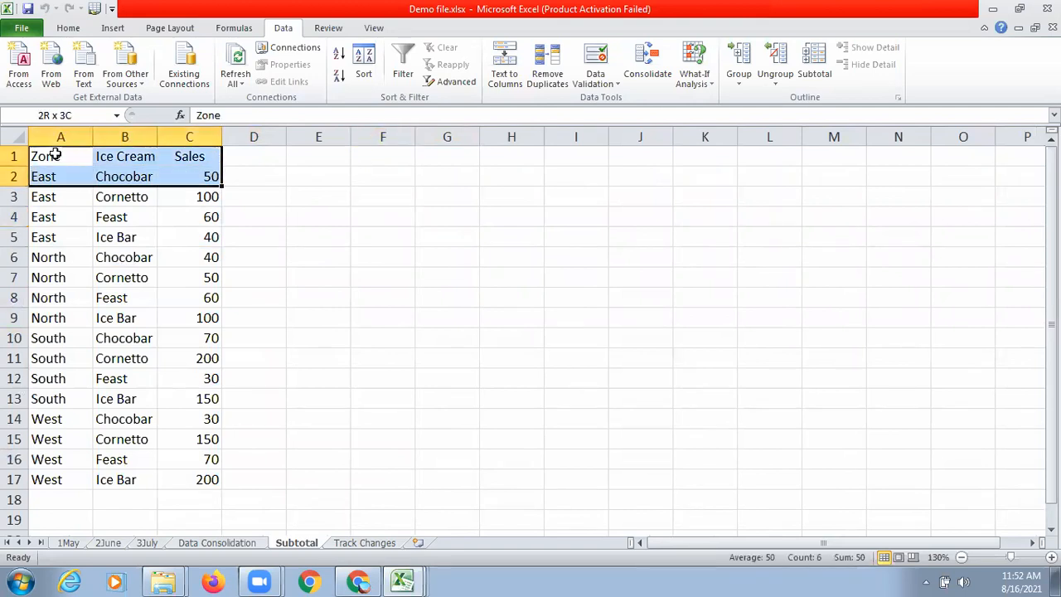
key("shift+Down")
key("shift+Down")
key("shift+Down")
key("shift+Down")
key("shift+Down")
key("shift+Down")
key("shift+Down")
key("shift+Down")
key("shift+Down")
key("shift+Down")
key("shift+Down")
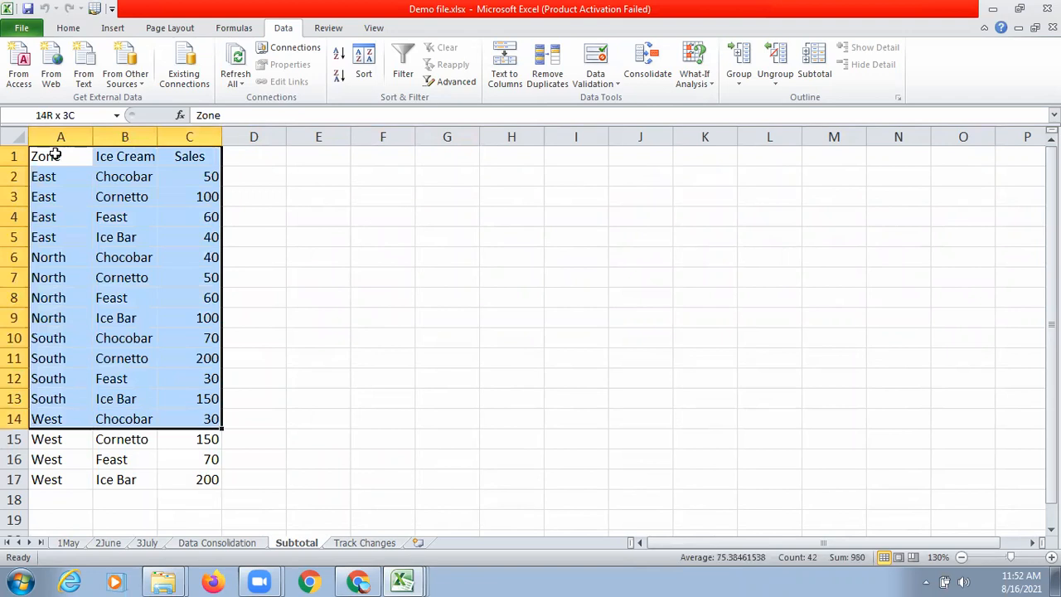
key("shift+Down")
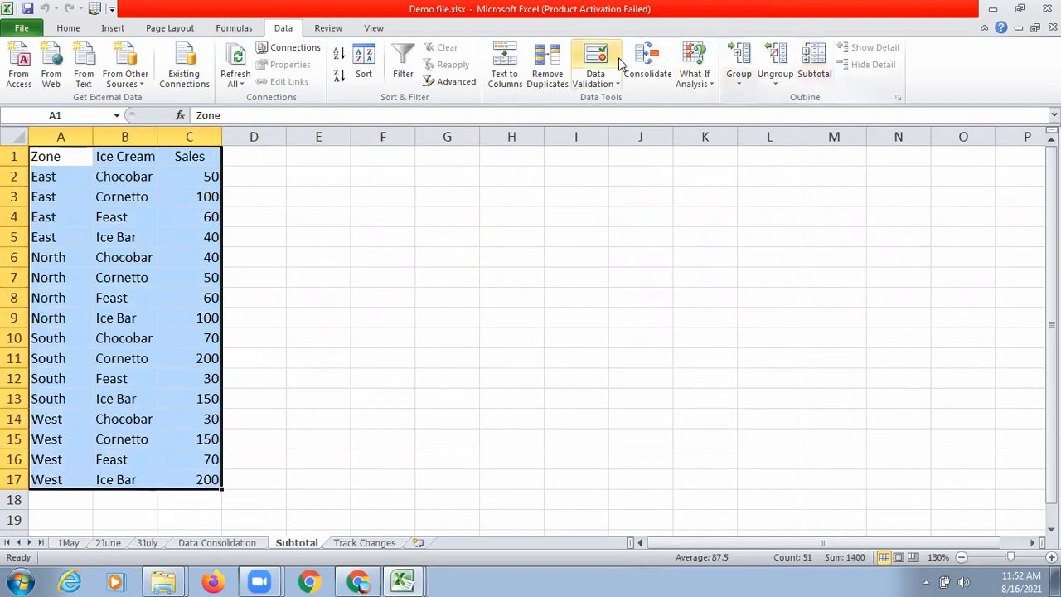
left_click(70, 27)
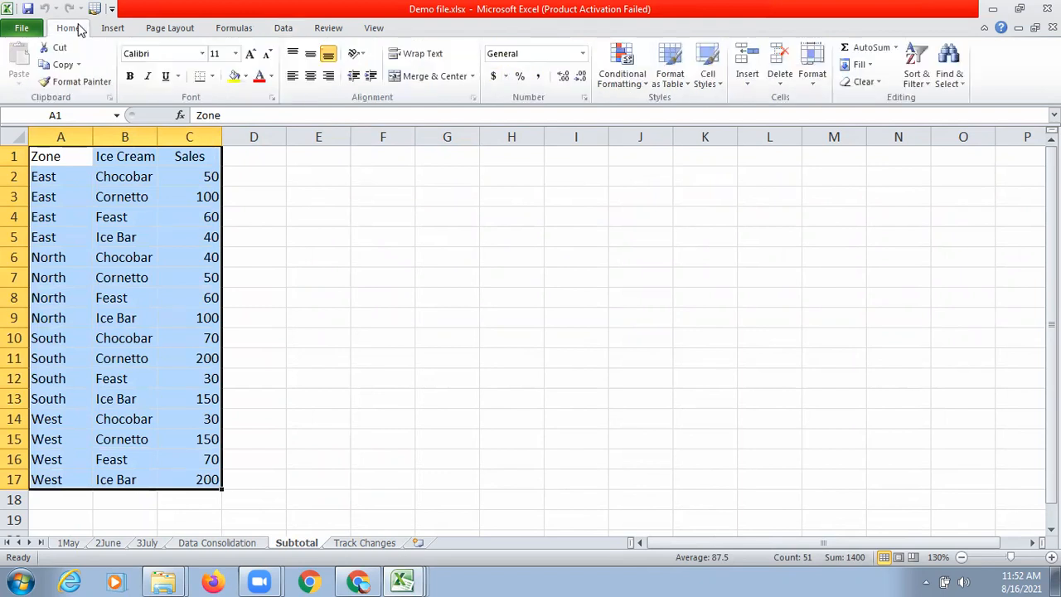
left_click(912, 85)
left_click(929, 141)
left_click(368, 184)
left_click(347, 210)
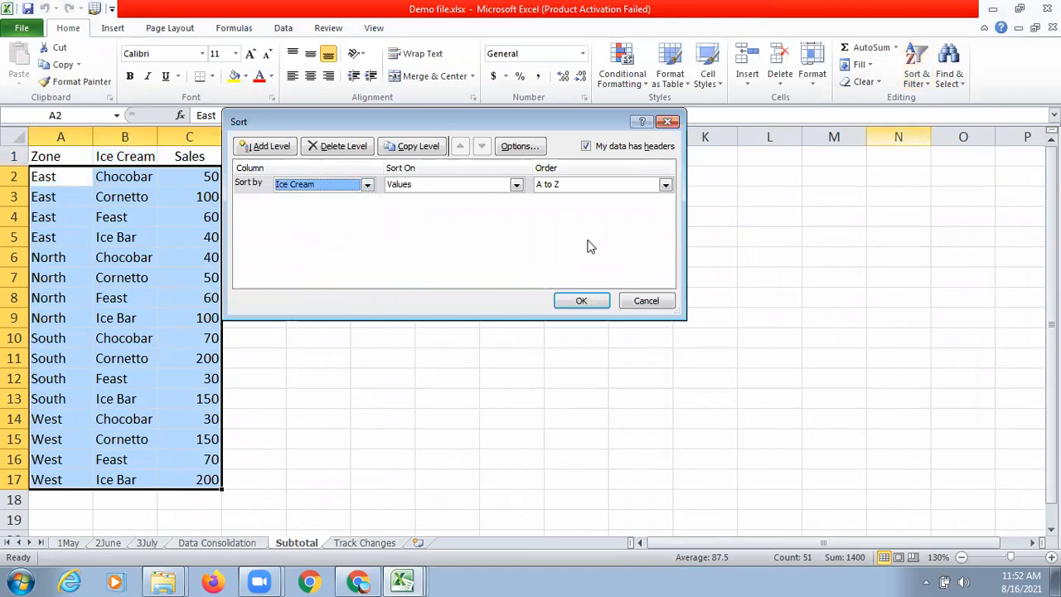
left_click(580, 300)
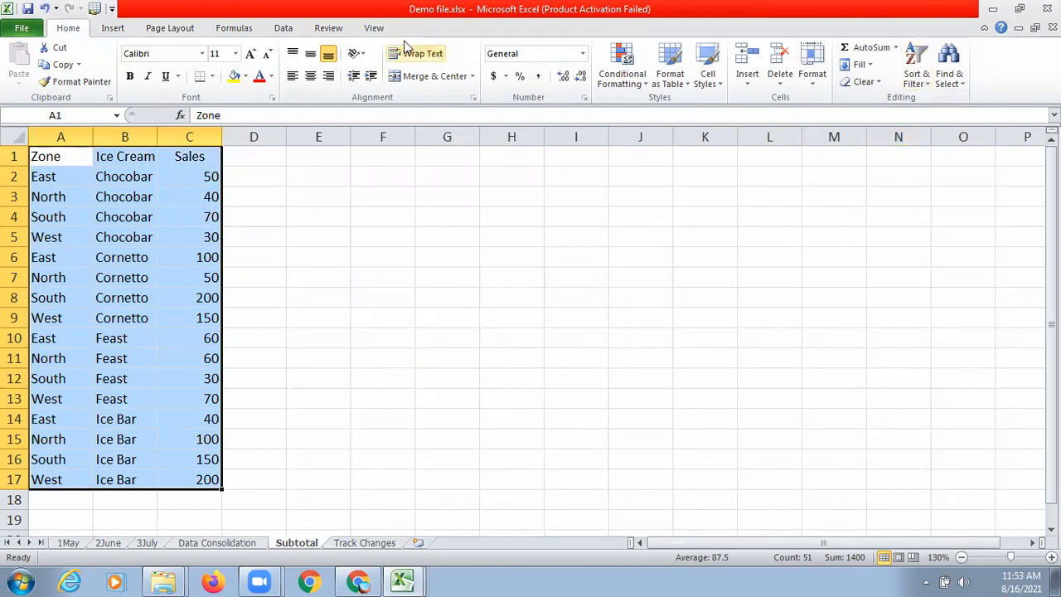
Step: Add subtotals to the sorted table at each change in Ice Cream, using the Sum function on Sales
left_click(377, 30)
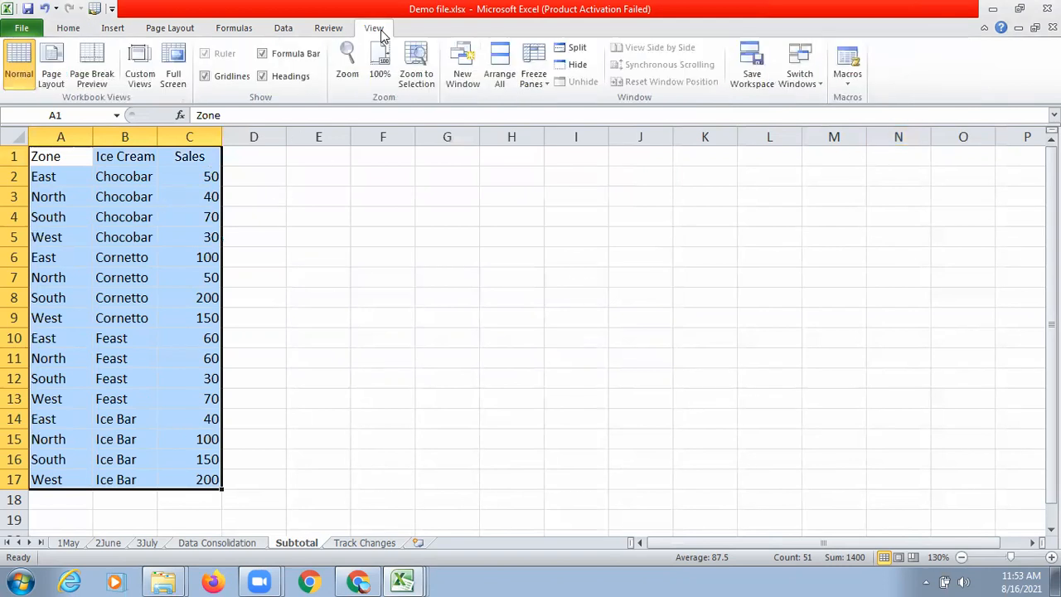
left_click(282, 31)
left_click(812, 67)
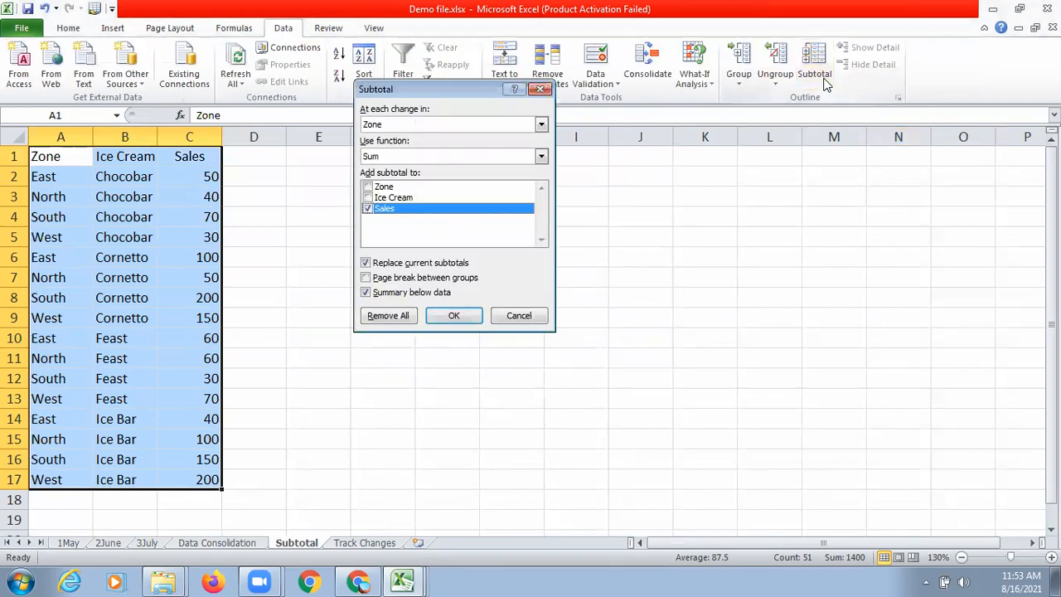
left_click(541, 124)
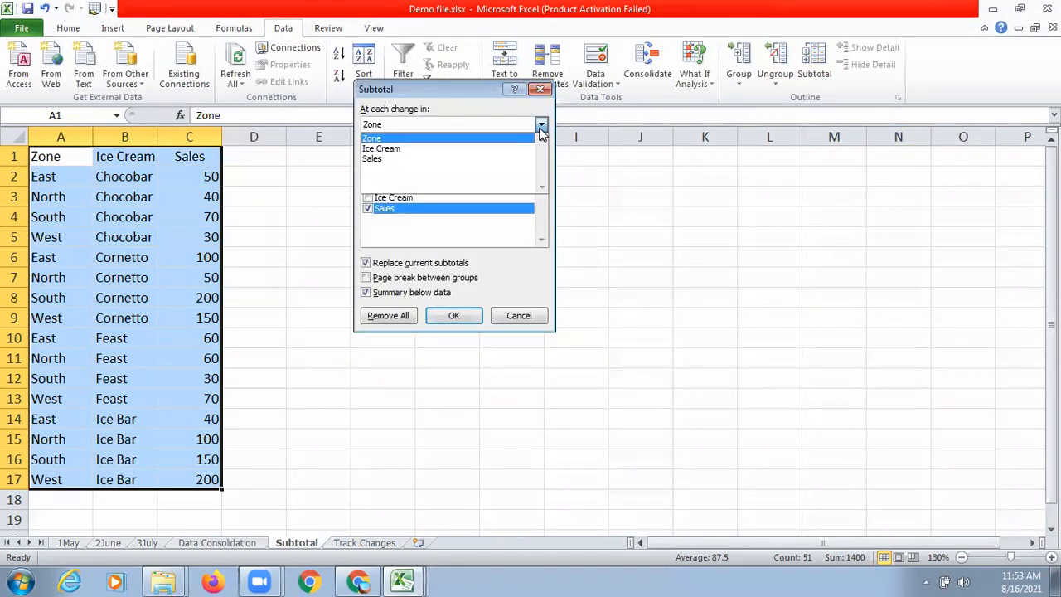
left_click(400, 150)
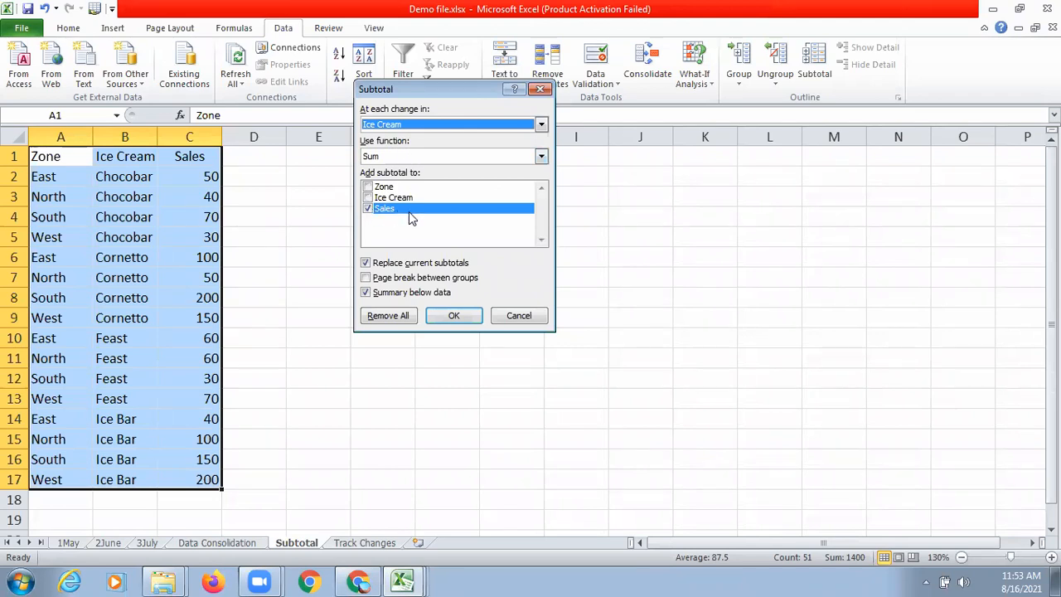
left_click(437, 315)
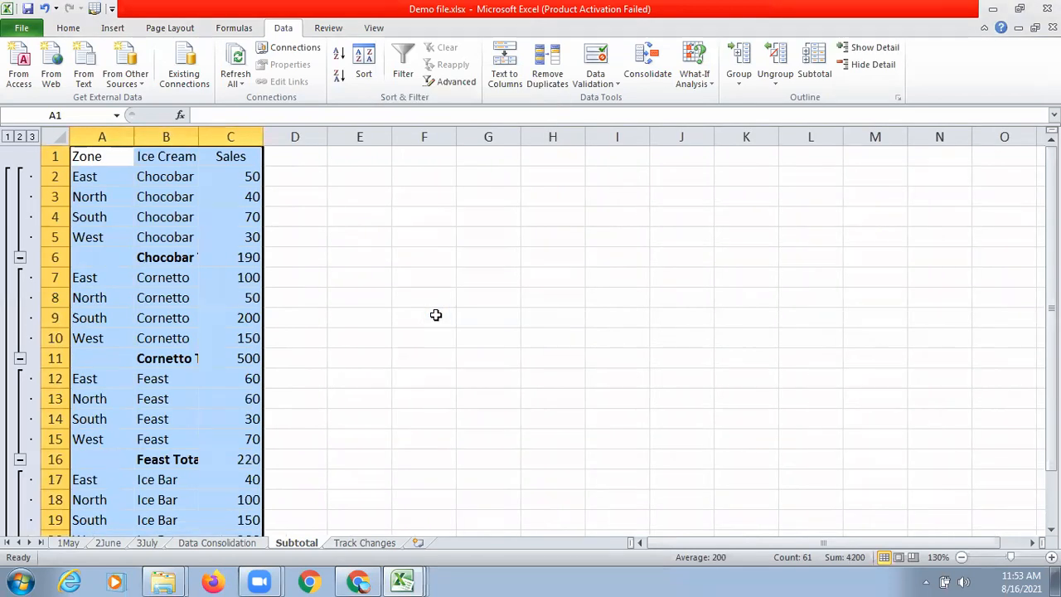
left_click(359, 279)
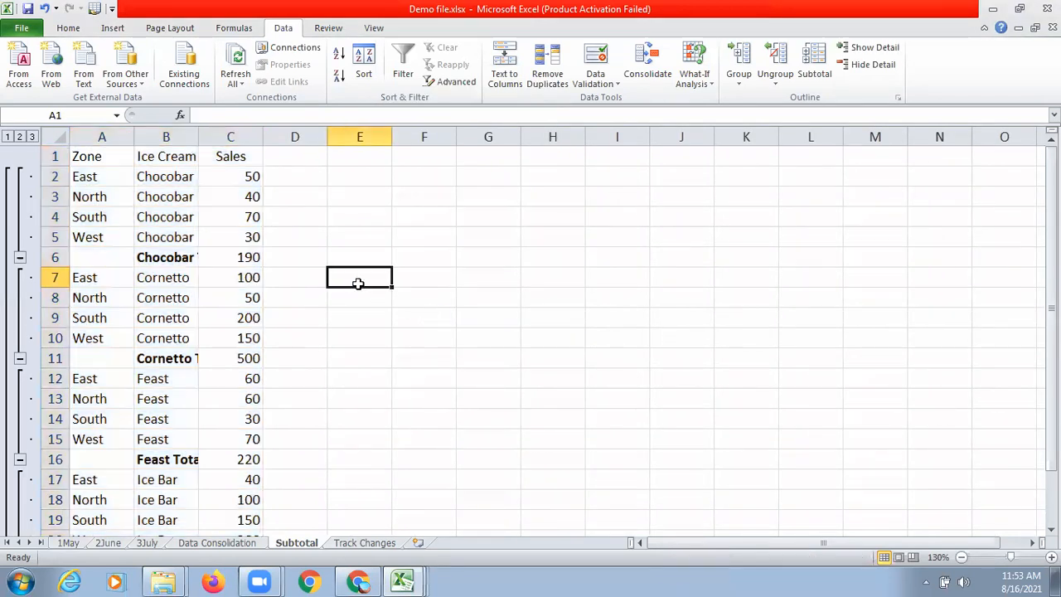
Step: Examine the Chocobar, Cornetto, Feast, Ice Bar and Grand Total rows in columns B and C
left_click(171, 253)
left_click(249, 258)
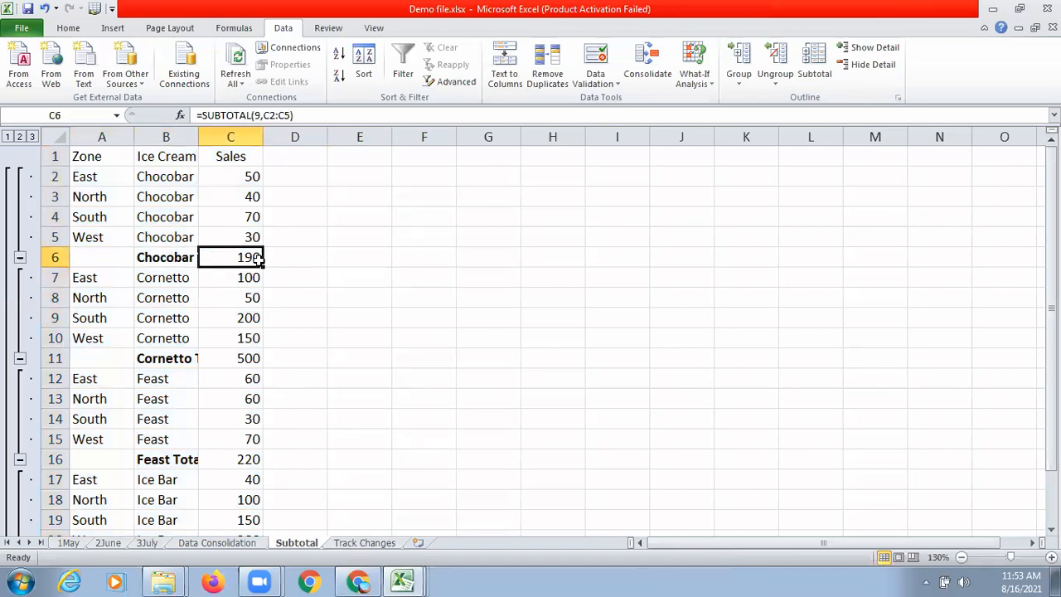
left_click(169, 362)
left_click(247, 357)
left_click(169, 461)
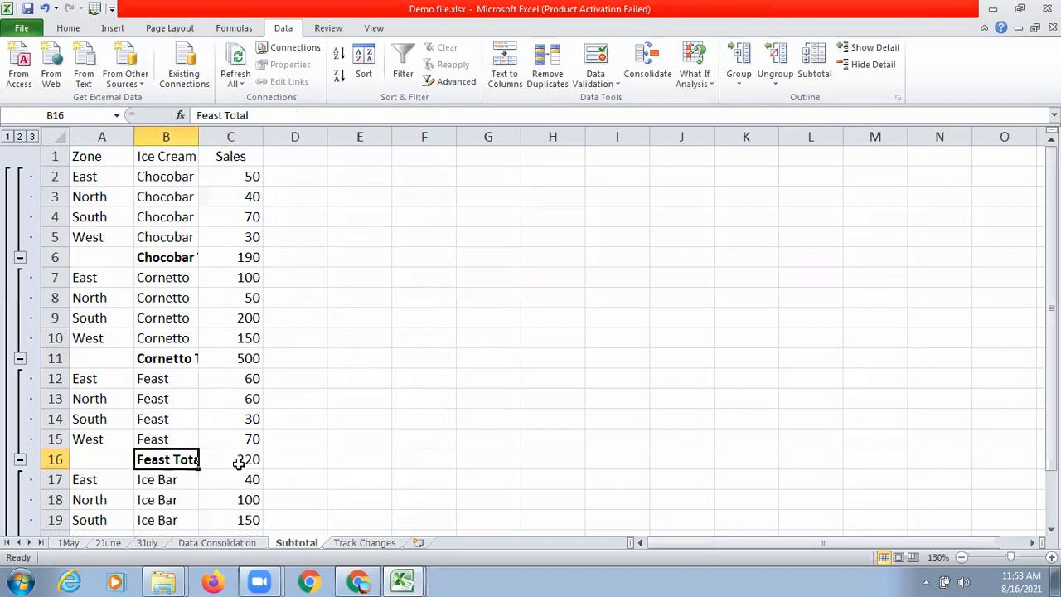
left_click(240, 466)
left_click_drag(1052, 248, 1051, 274)
left_click(153, 499)
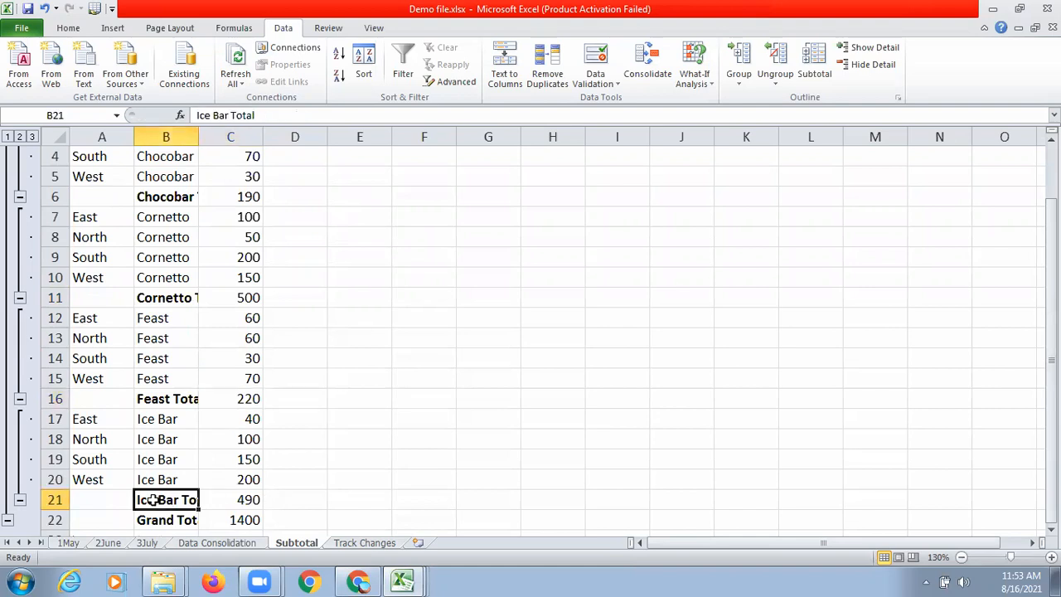
left_click(225, 502)
left_click(156, 520)
left_click(238, 518)
Step: Widen column B to fit the total labels and collapse the Chocobar, Cornetto, Feast and Ice Bar groups to their totals
left_click_drag(198, 137, 240, 139)
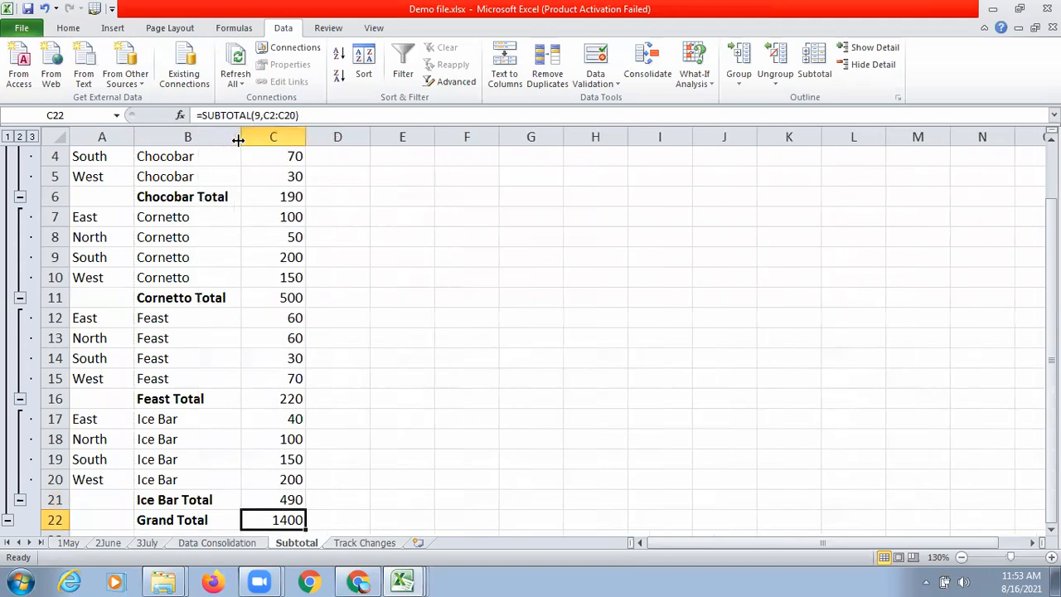
left_click(20, 197)
left_click(20, 257)
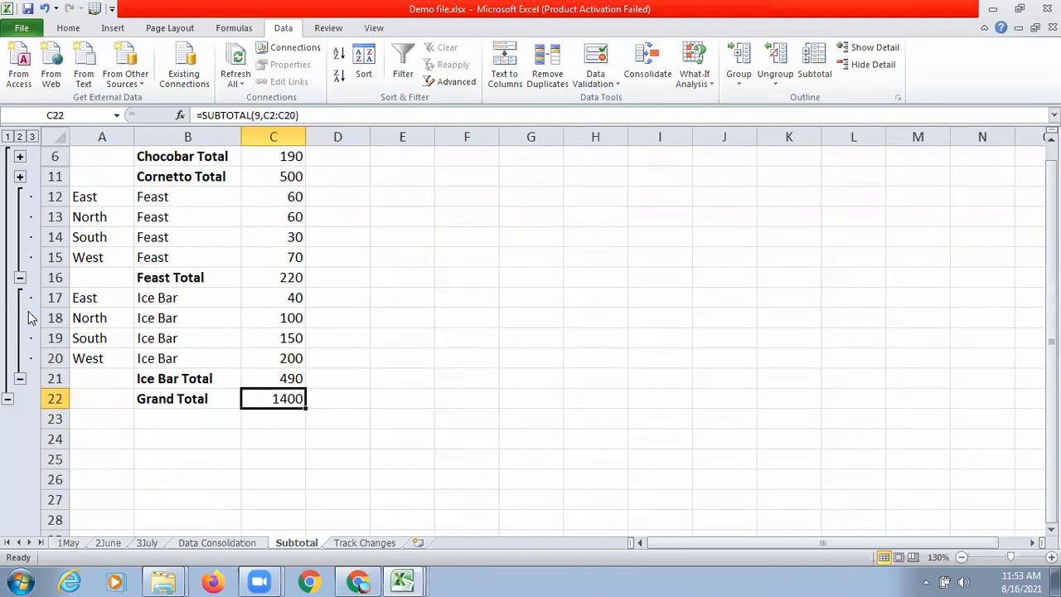
left_click(20, 278)
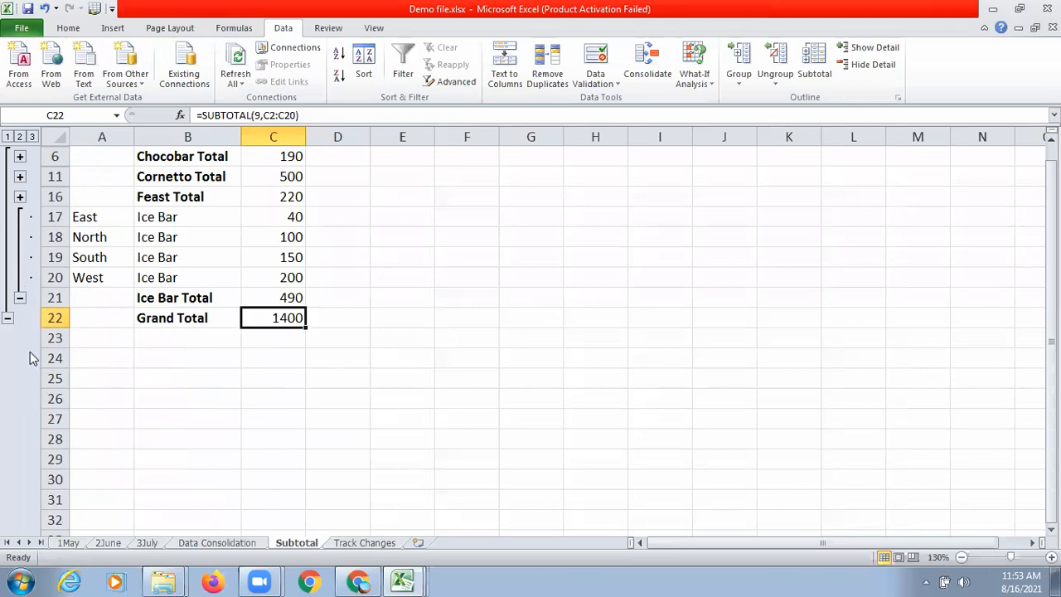
left_click(20, 298)
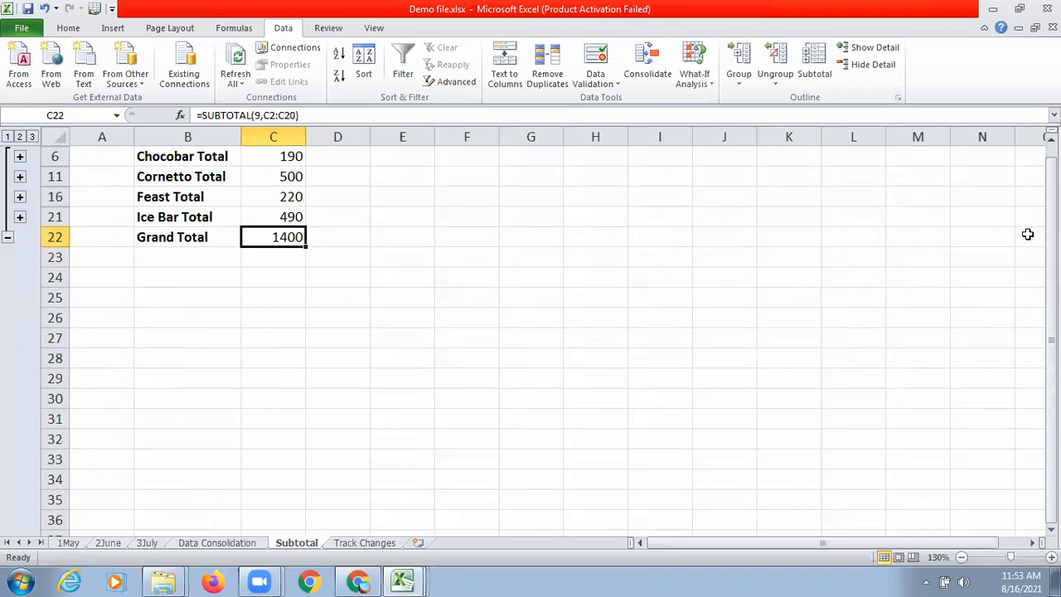
left_click_drag(1051, 183, 1052, 163)
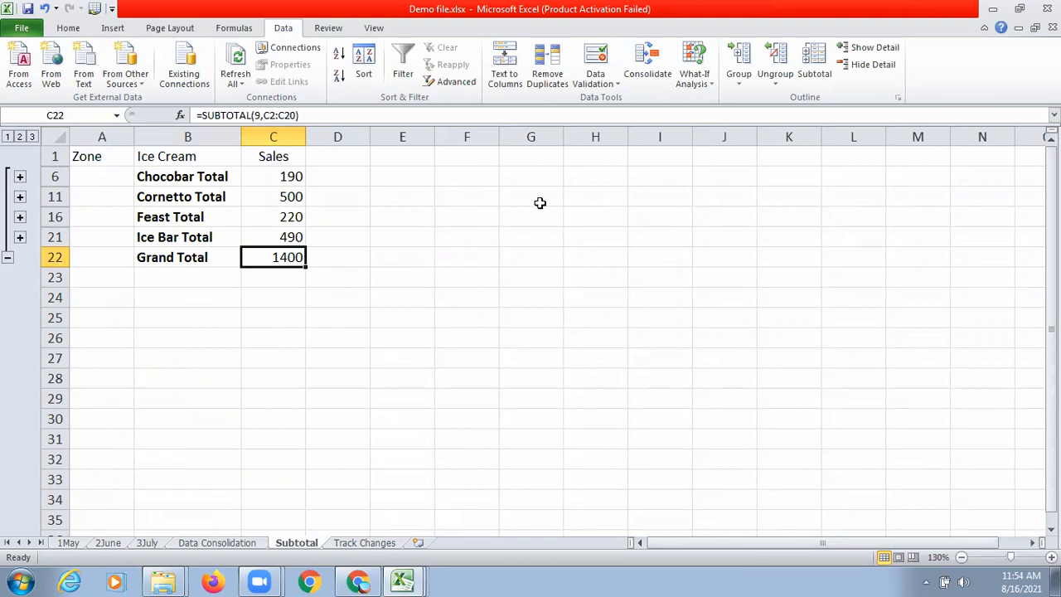
Step: Review the Track Changes and Data Consolidation sheets, and return to the Subtotal sheet
left_click(526, 60)
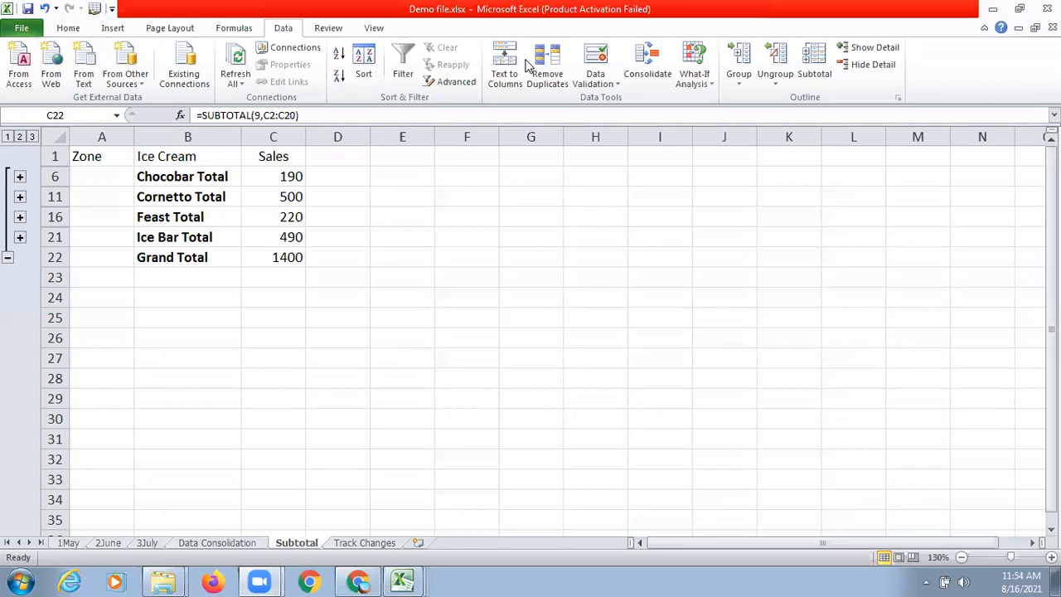
left_click(362, 544)
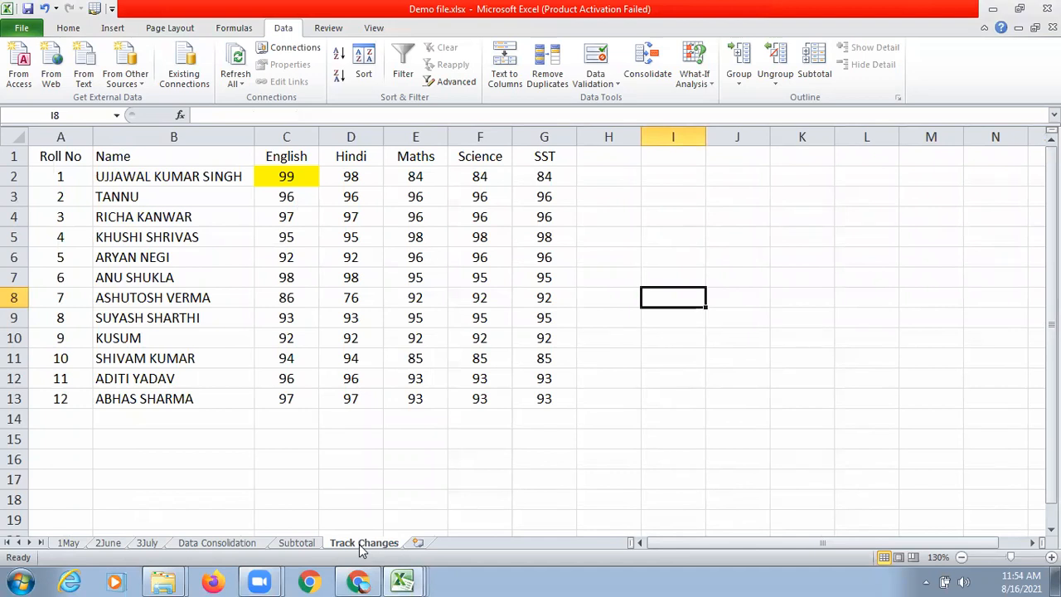
left_click(179, 546)
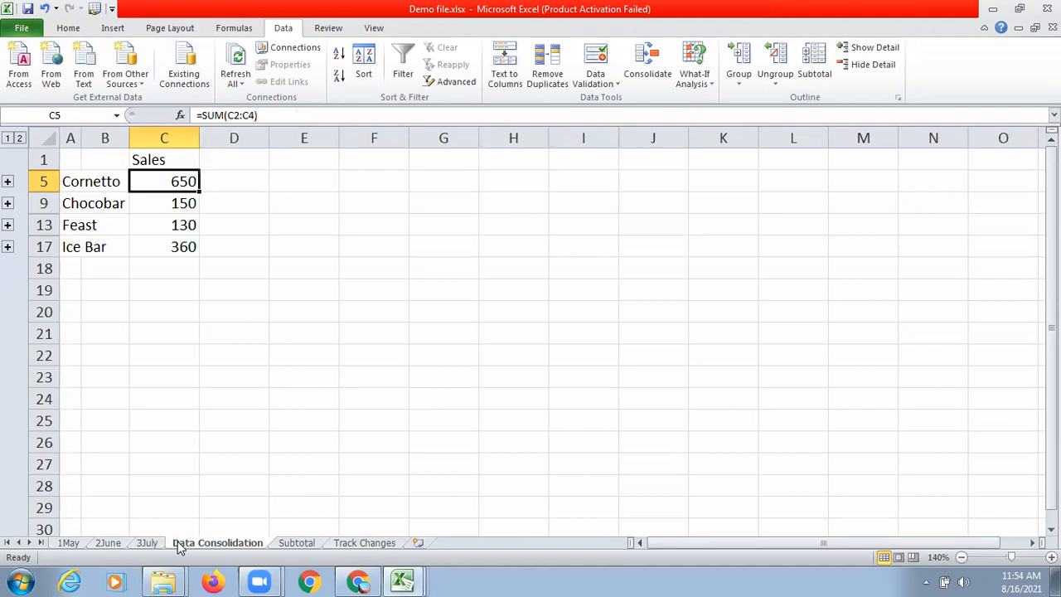
left_click(305, 548)
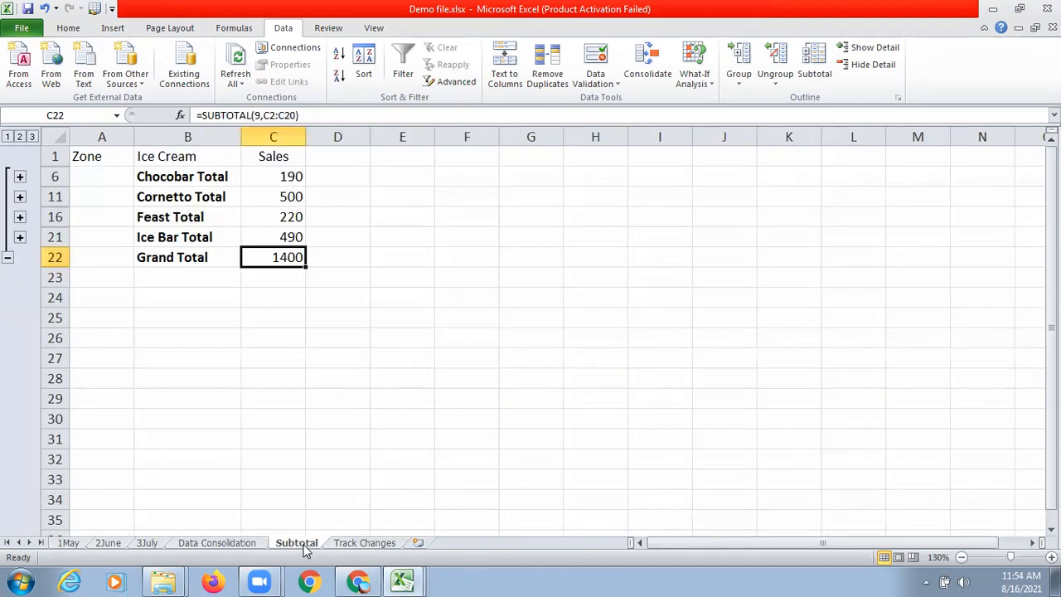